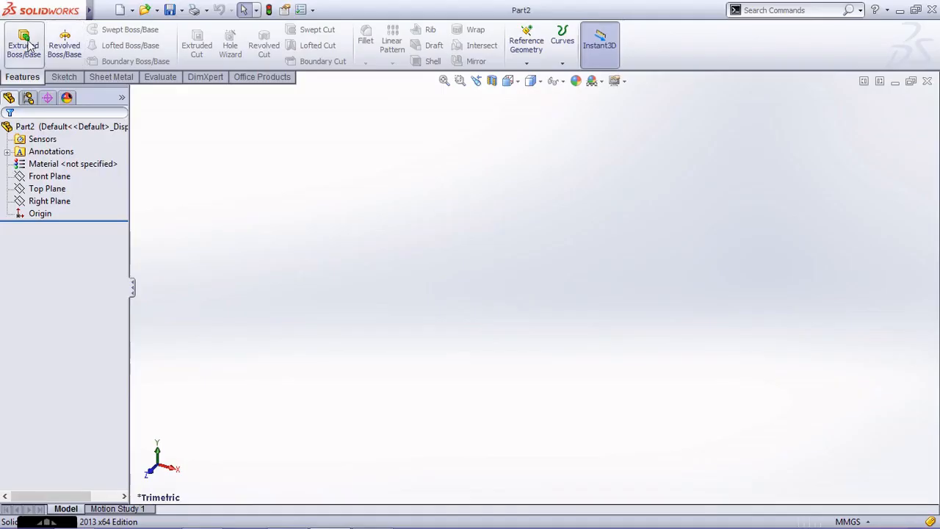
# Start a boss extrude on the Top Plane and sketch a centre rectangle about 156 by 101 mm at the origin.
pyautogui.click(24, 41)
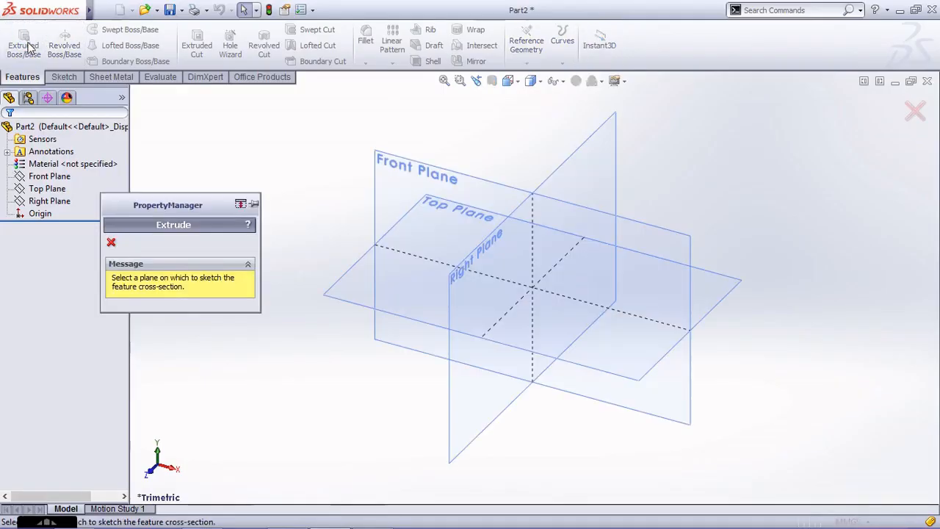
pyautogui.click(351, 307)
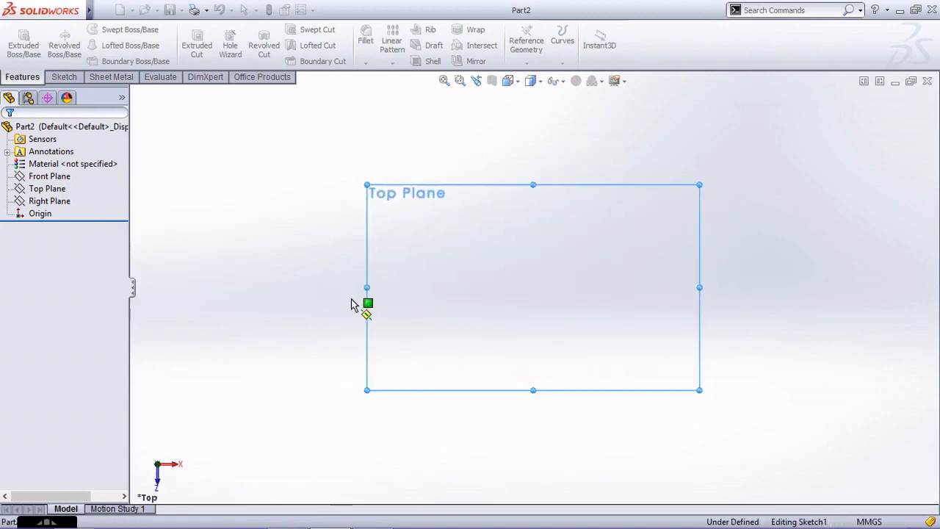
pyautogui.click(82, 46)
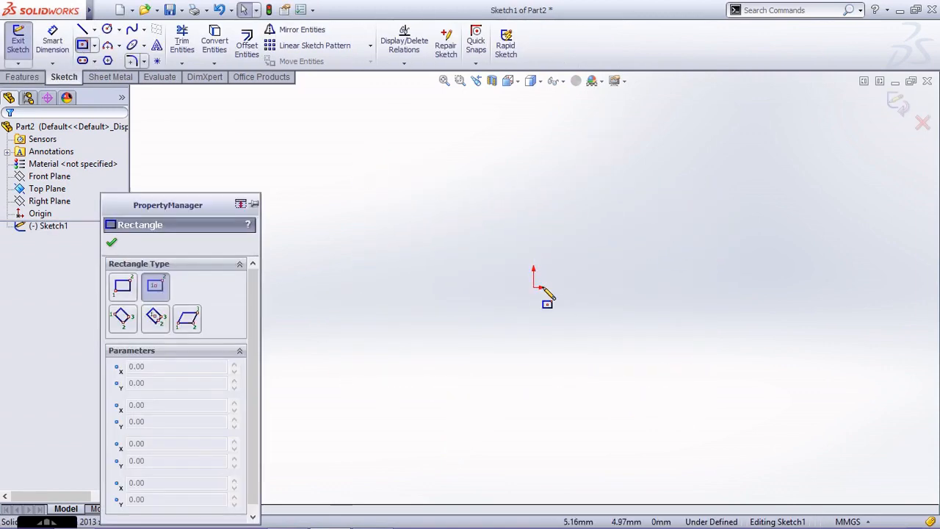
pyautogui.click(534, 287)
pyautogui.click(388, 381)
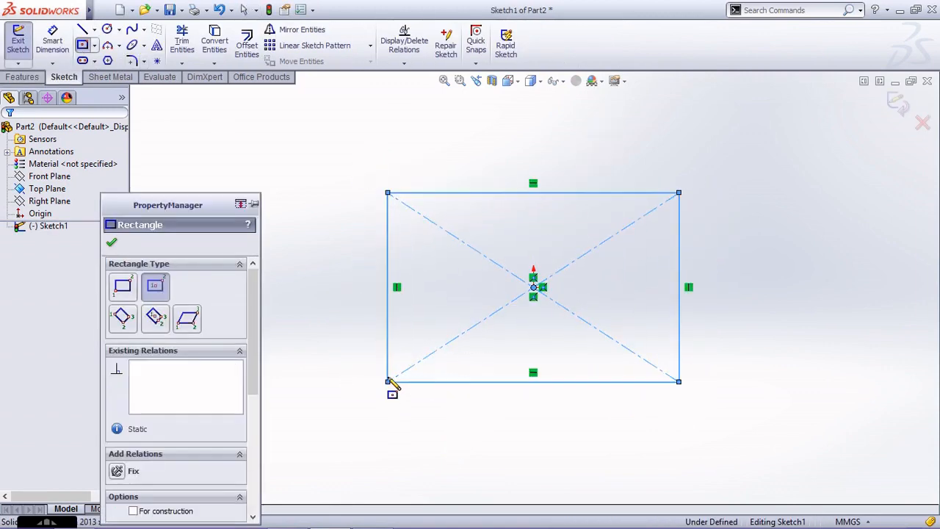
# Dimension the rectangle to 55 mm for the horizontal side and 70 mm for the vertical side.
pyautogui.click(52, 40)
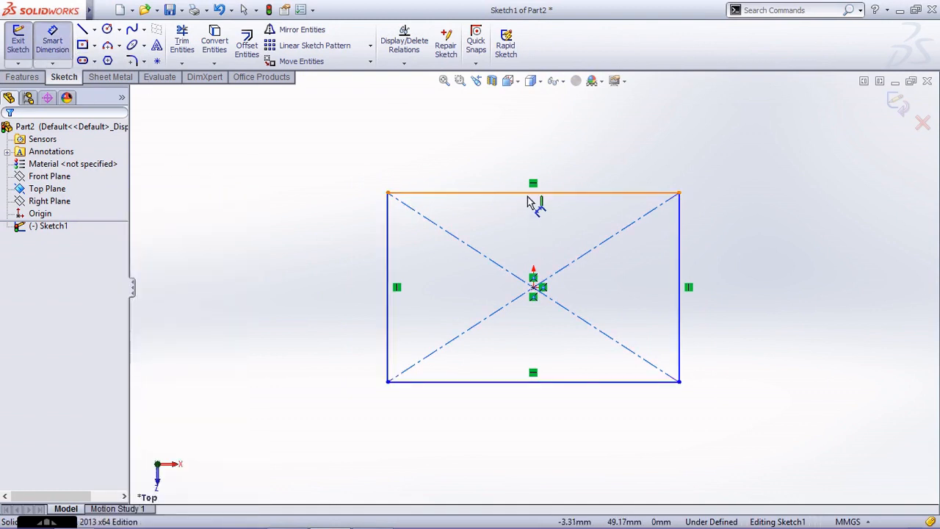
pyautogui.click(534, 194)
pyautogui.click(531, 163)
pyautogui.write('55')
pyautogui.press('Return')
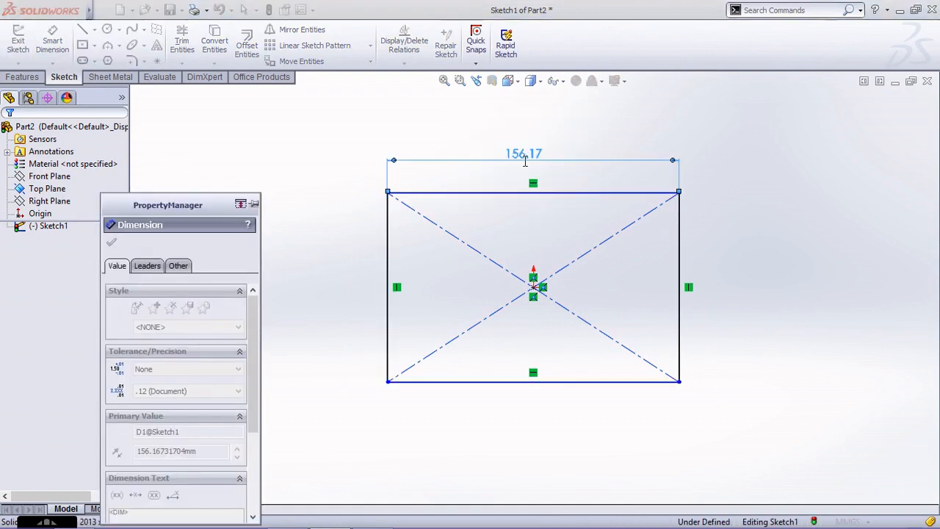
pyautogui.click(482, 235)
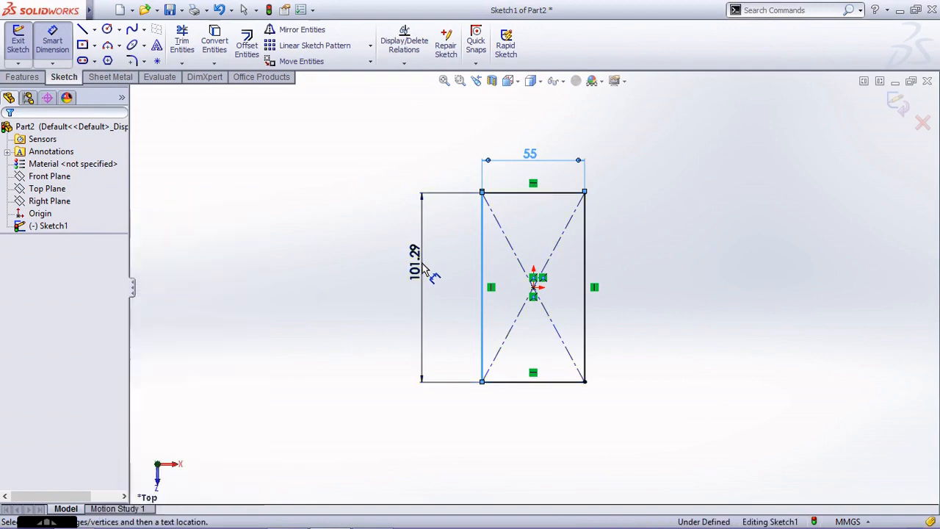
pyautogui.click(426, 268)
pyautogui.write('70')
pyautogui.press('Return')
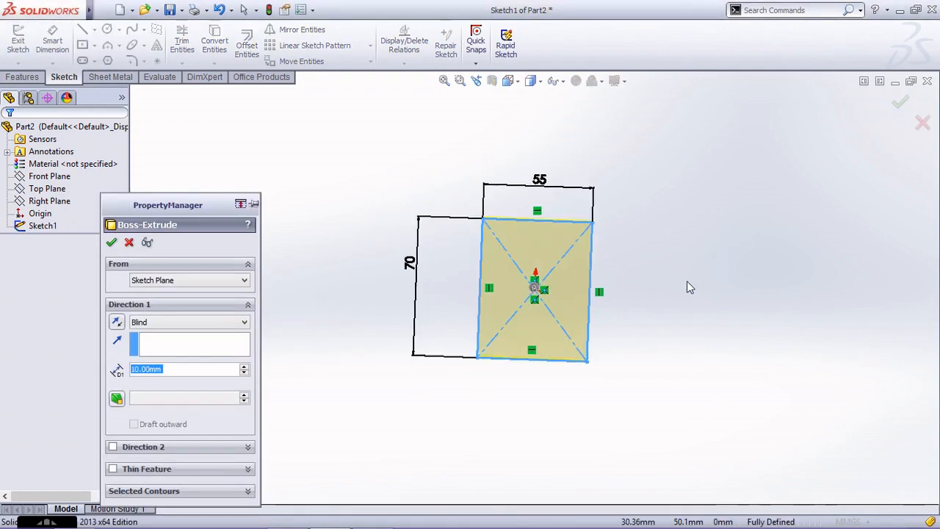
# Extrude the rectangle as a blind boss with a depth of 10 mm.
pyautogui.click(111, 243)
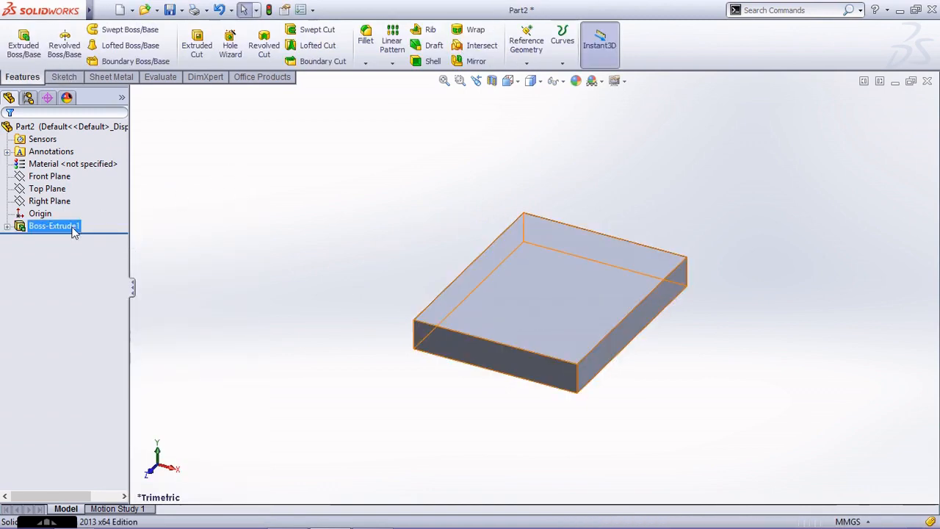
pyautogui.click(74, 228)
pyautogui.click(705, 148)
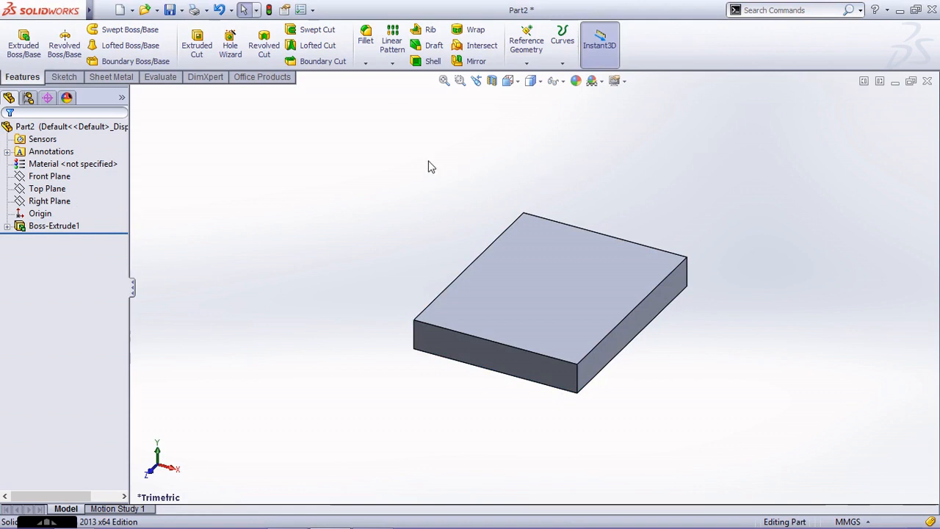
# Start a new boss extrude sketch on the plate's 70 mm long side face.
pyautogui.click(25, 46)
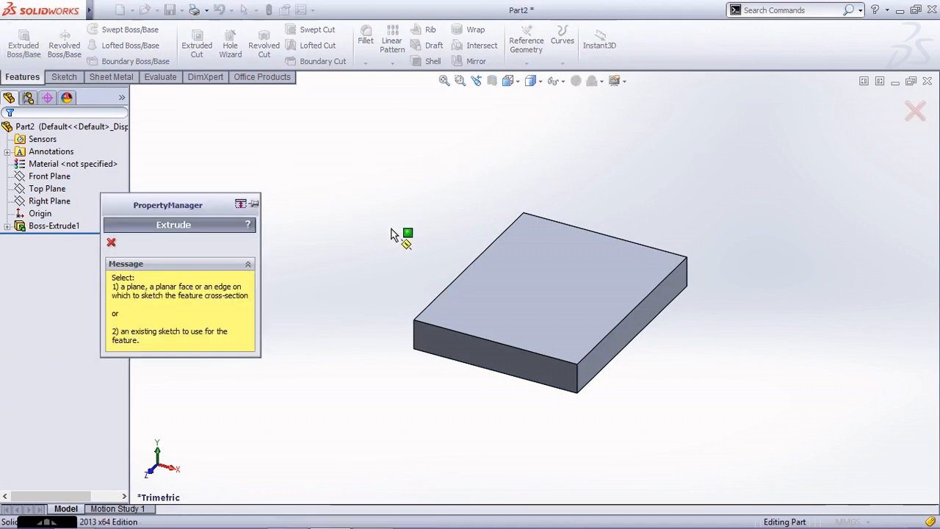
pyautogui.press('Escape')
pyautogui.hotkey('ctrl', '7')
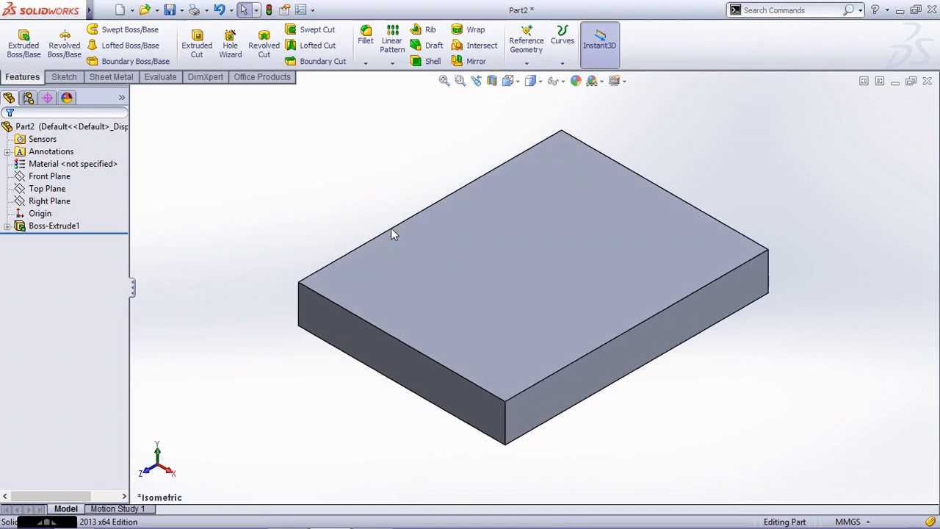
pyautogui.click(40, 51)
pyautogui.moveTo(309, 181); pyautogui.dragTo(374, 242, button='middle')
pyautogui.click(373, 243)
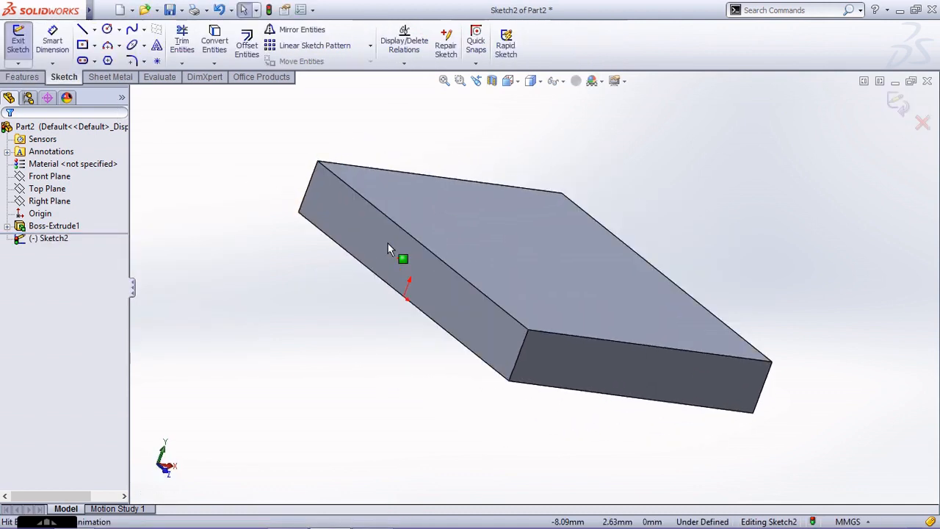
pyautogui.scroll(-1, 576, 308)
pyautogui.scroll(5, 355, 224)
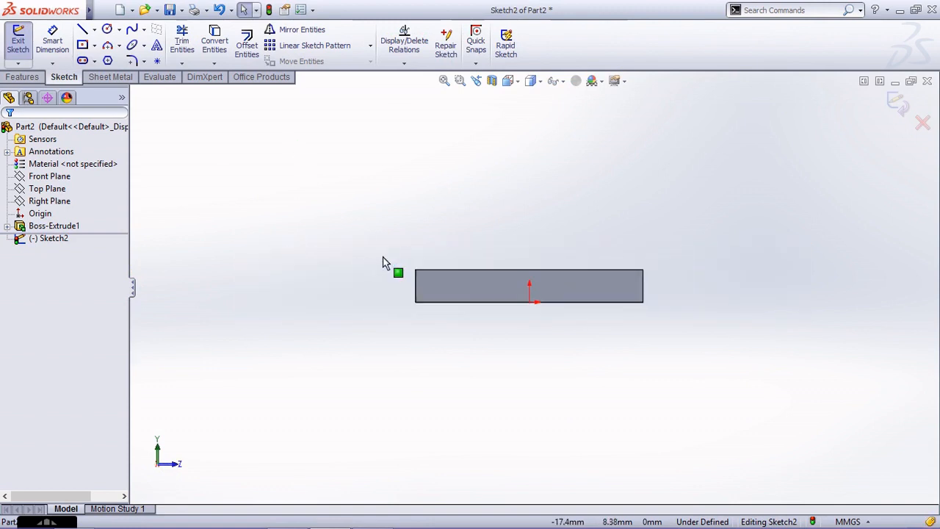
pyautogui.scroll(-1, 630, 171)
# Sketch a vertical centerline about 59 mm long, upward from the origin.
pyautogui.click(94, 29)
pyautogui.click(103, 60)
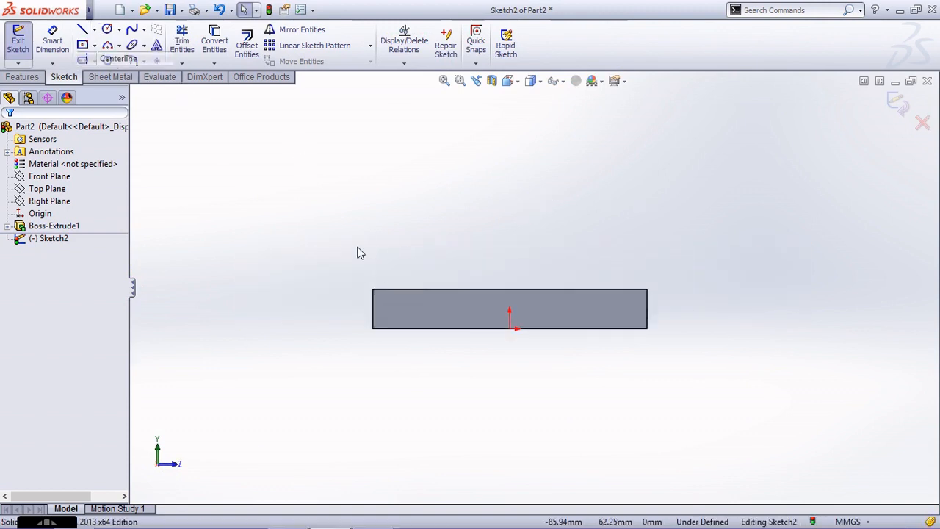
pyautogui.click(510, 328)
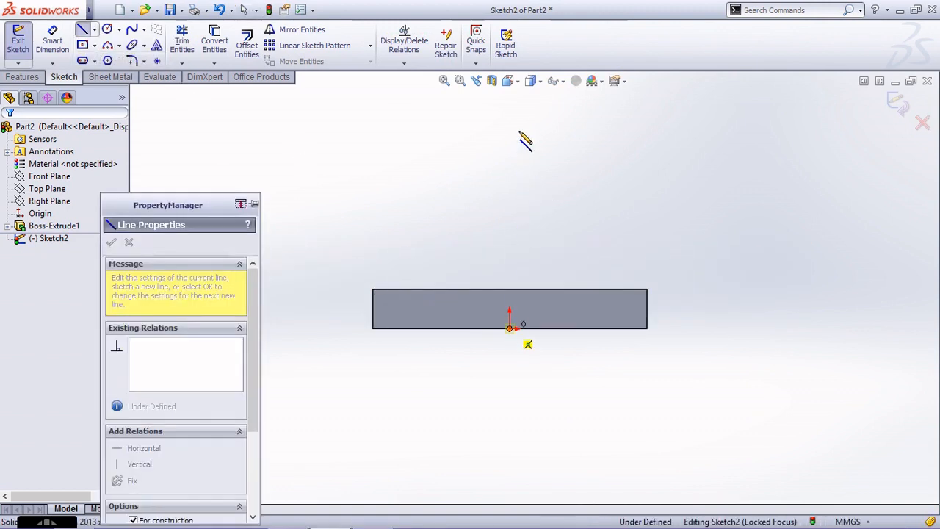
pyautogui.click(510, 103)
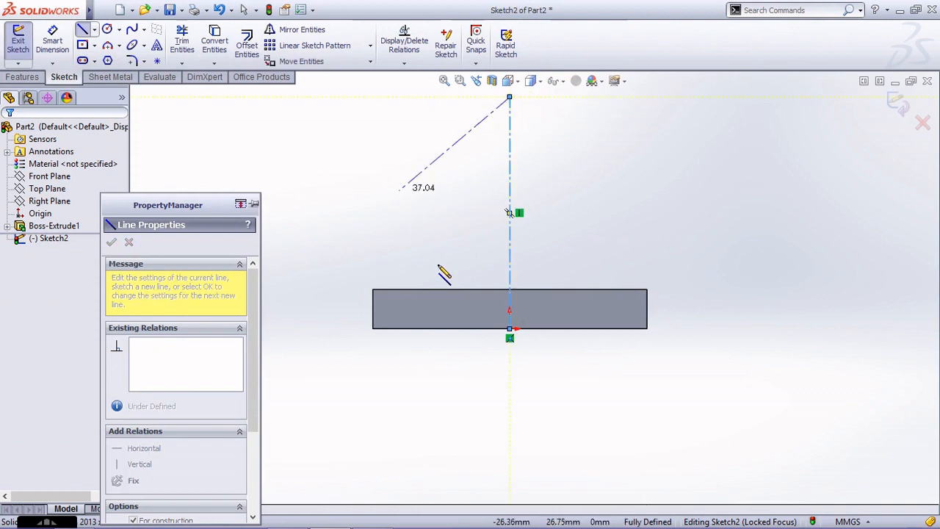
pyautogui.scroll(2, 445, 267)
pyautogui.scroll(-1, 562, 224)
pyautogui.press('Escape')
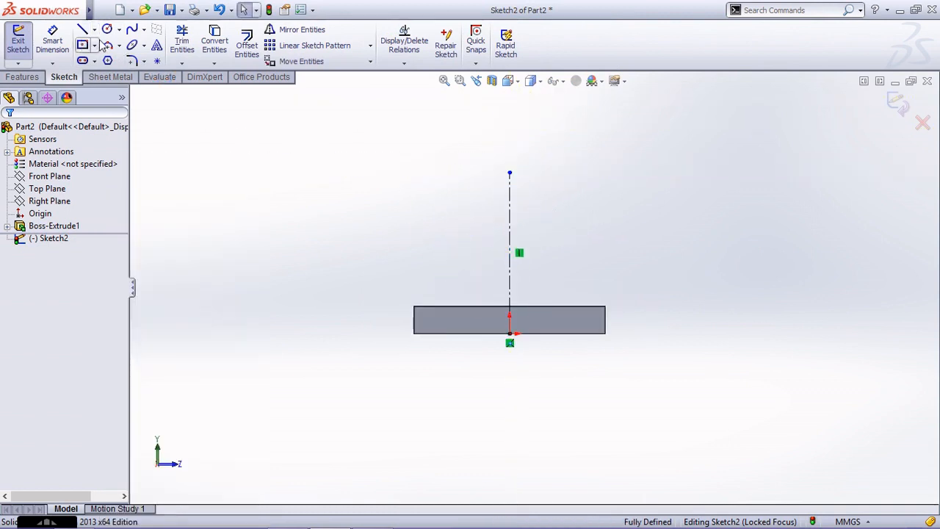
# Sketch a circle of about 17 mm radius centred on the centerline's upper endpoint.
pyautogui.click(106, 29)
pyautogui.click(509, 172)
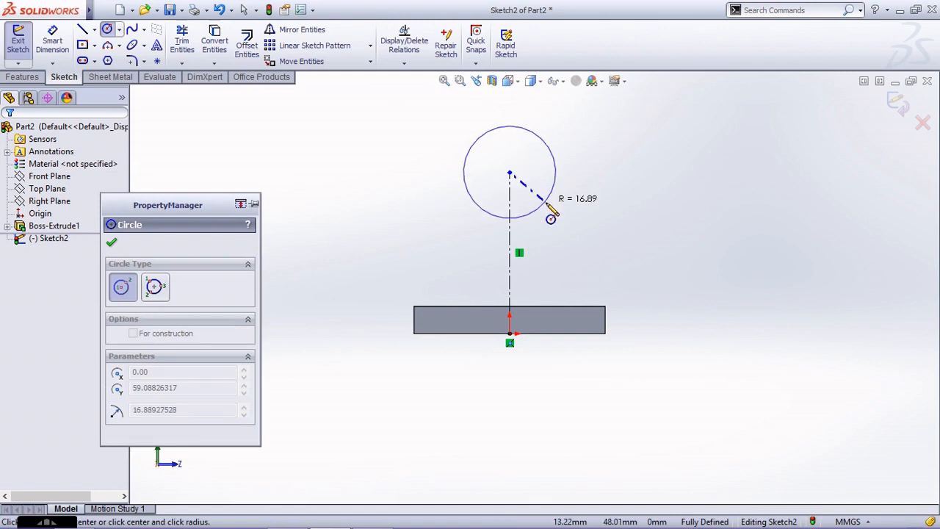
pyautogui.press('Escape')
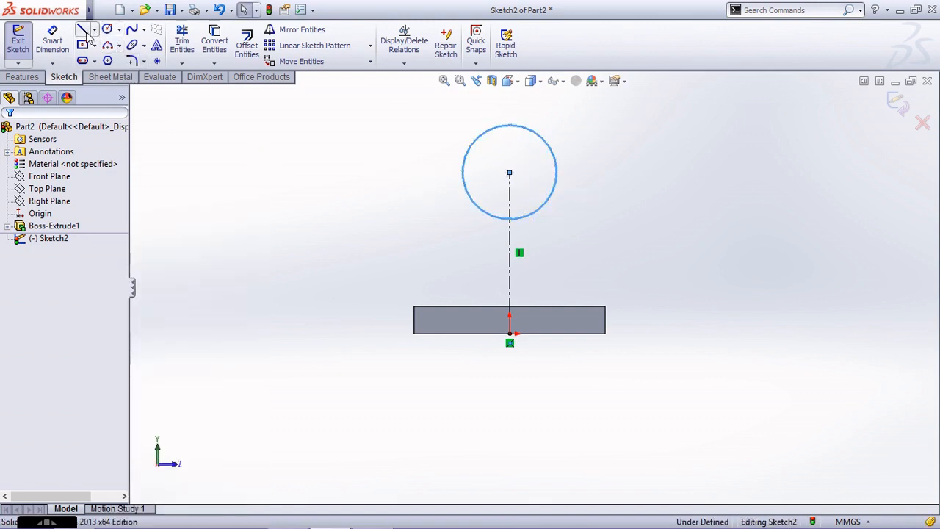
# Sketch connected lines from the circle down to one upper plate corner, along the plate's top edge, and from the other corner back up to the circle.
pyautogui.click(83, 29)
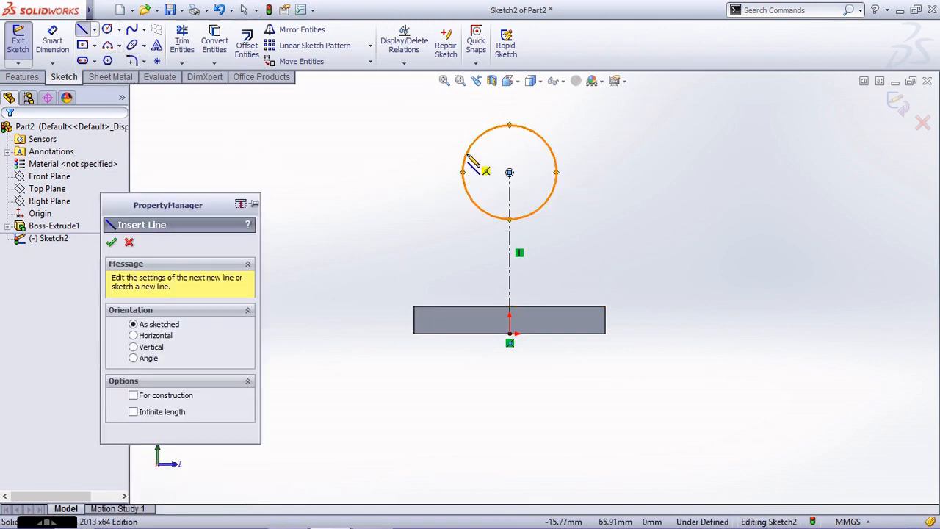
pyautogui.moveTo(466, 158)
pyautogui.mouseDown()
pyautogui.moveTo(435, 238)
pyautogui.moveTo(417, 254)
pyautogui.moveTo(413, 306)
pyautogui.mouseUp()
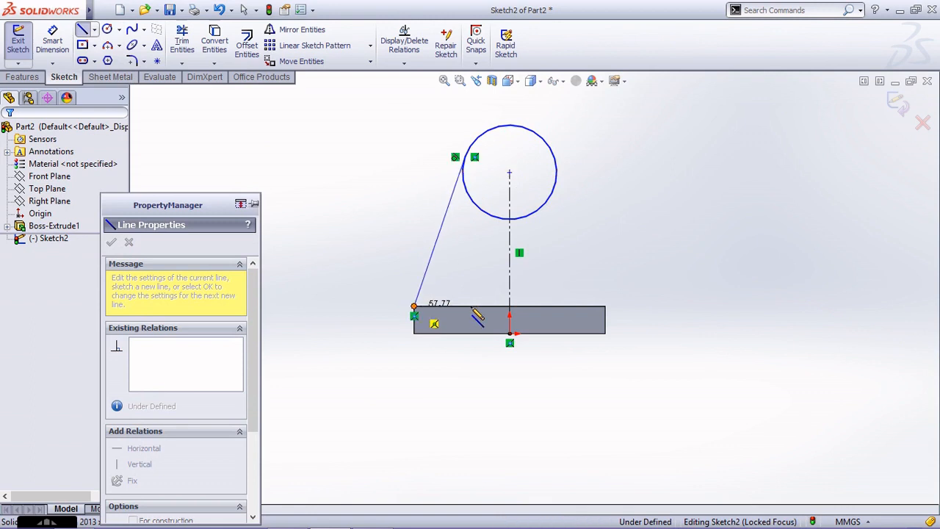
pyautogui.moveTo(605, 306)
pyautogui.mouseDown()
pyautogui.moveTo(594, 189)
pyautogui.moveTo(549, 148)
pyautogui.mouseUp()
pyautogui.press('Escape')
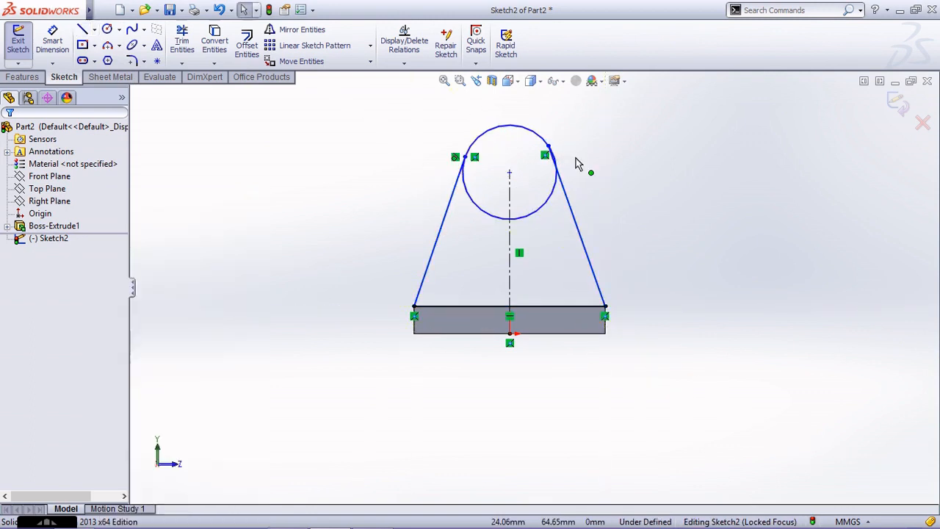
# Make the right slanted line tangent to the circle and trim away the circle's lower arc between the two slanted lines.
pyautogui.click(565, 190)
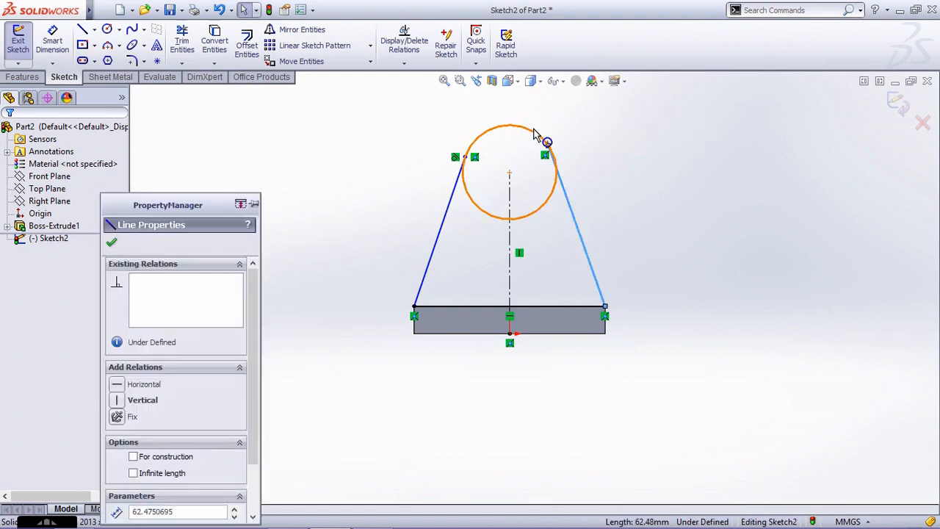
pyautogui.keyDown('ctrl'); pyautogui.click(534, 136); pyautogui.keyUp('ctrl')
pyautogui.click(140, 465)
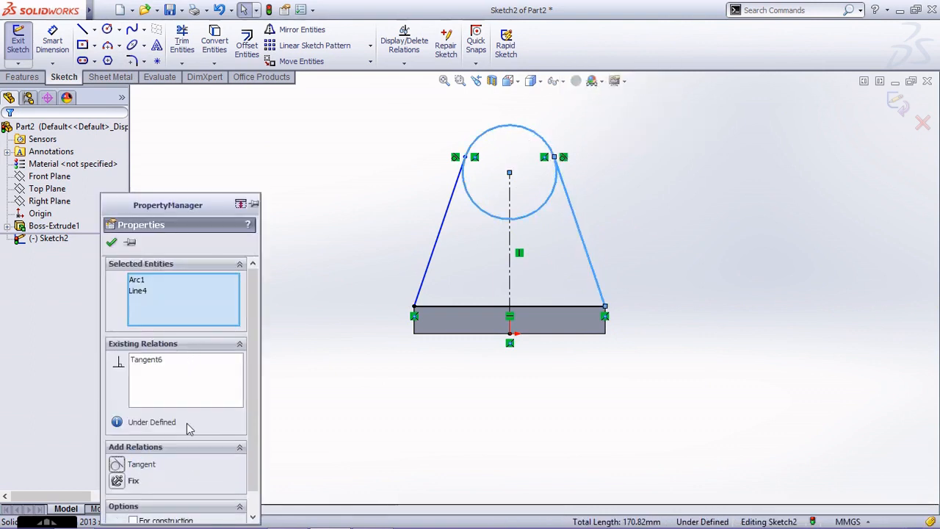
pyautogui.click(360, 178)
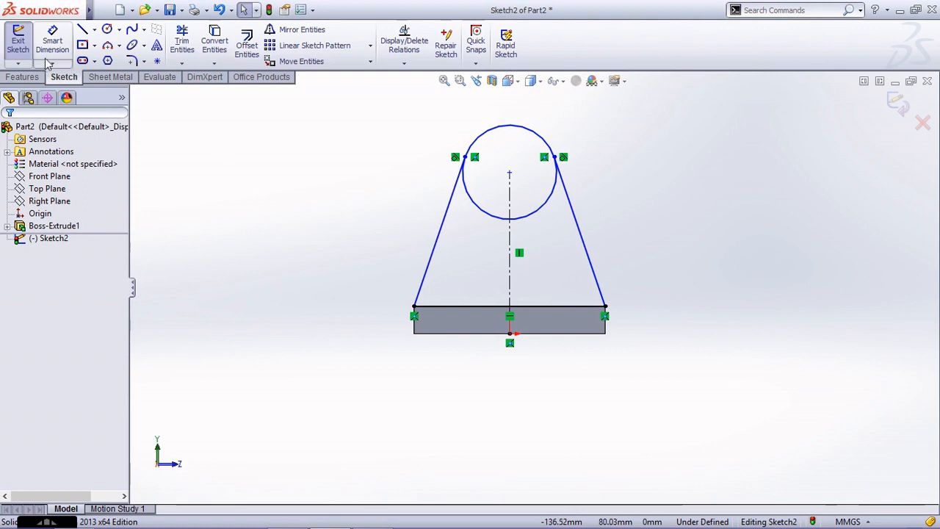
pyautogui.click(181, 45)
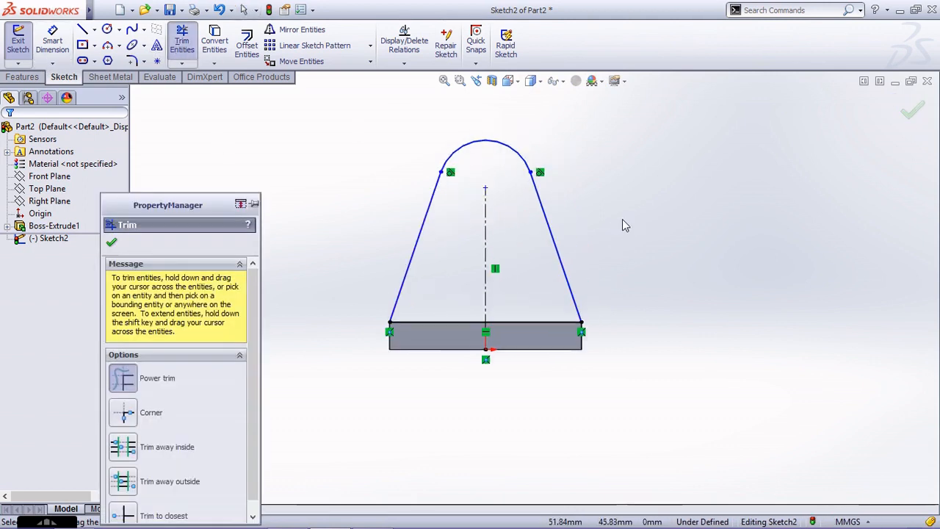
# Dimension the top arc with a radius of 20 mm.
pyautogui.click(52, 40)
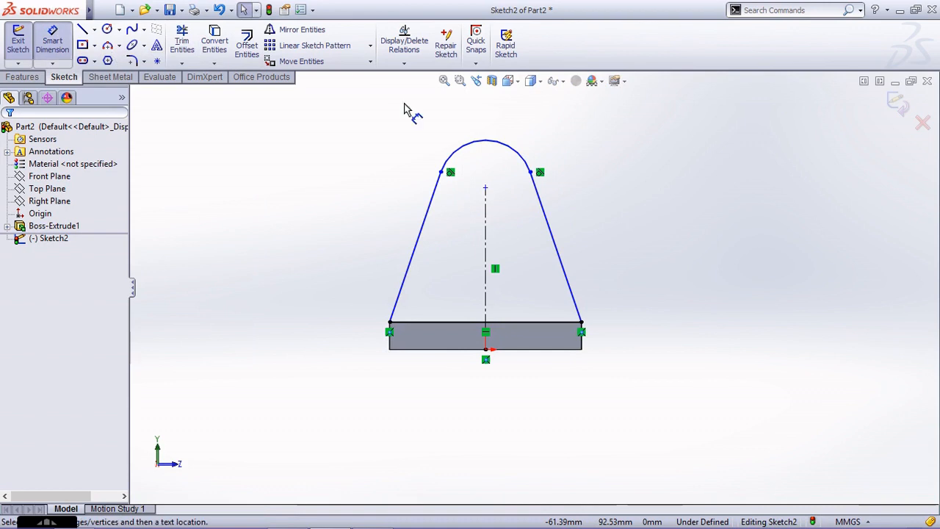
pyautogui.click(520, 160)
pyautogui.click(541, 138)
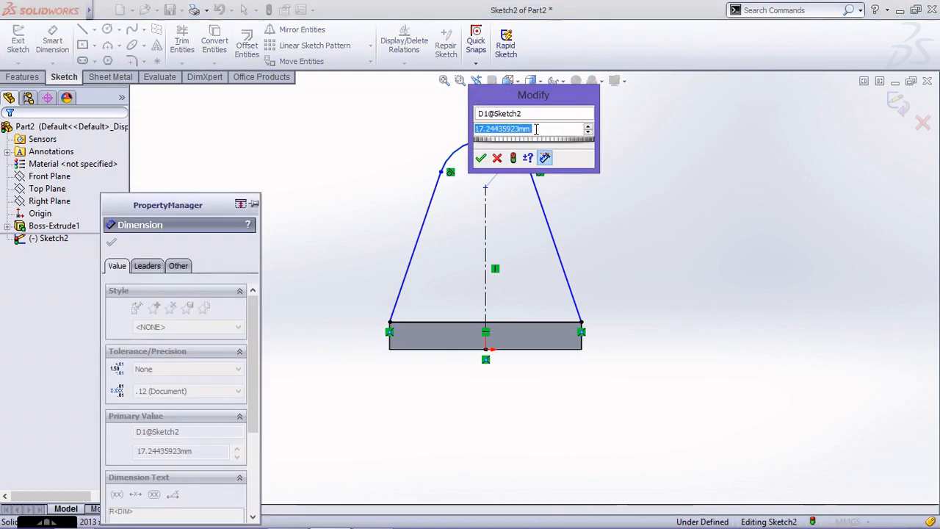
pyautogui.write('20')
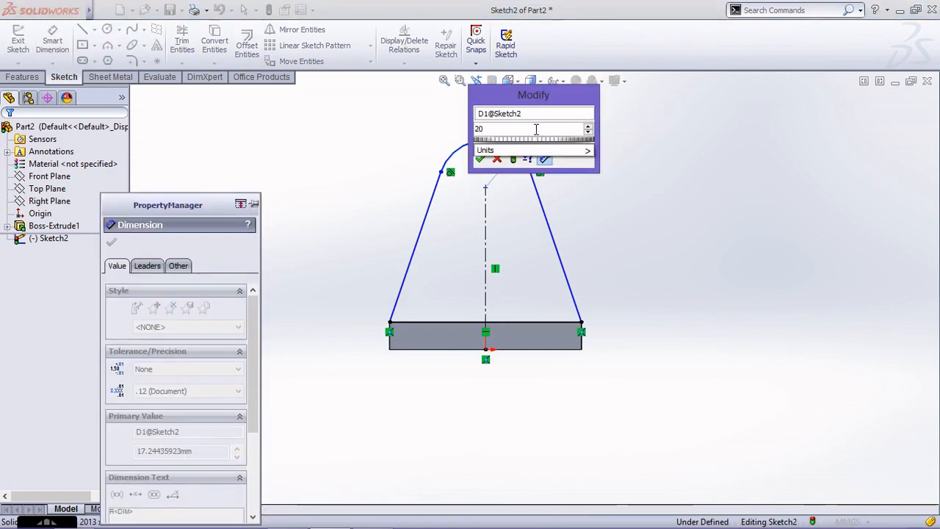
pyautogui.press('Return')
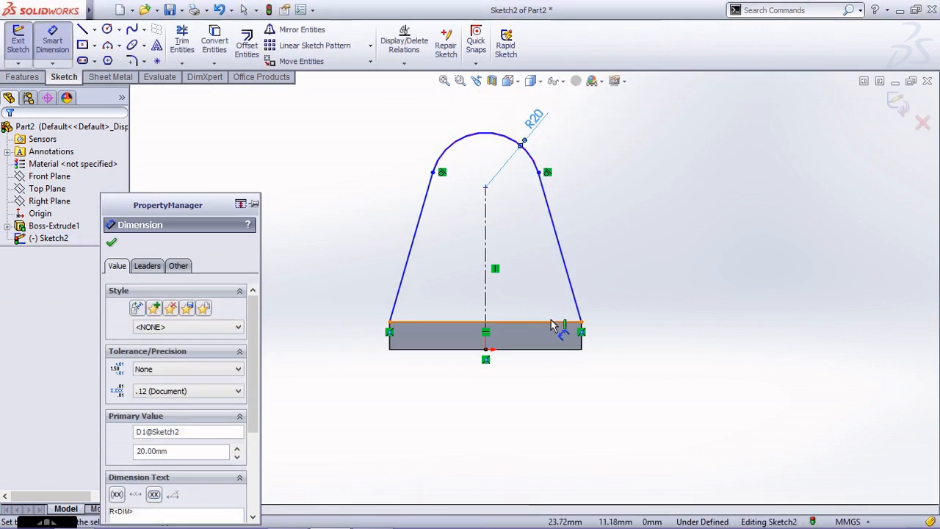
# Dimension the arc centre 70 mm above the plate's bottom edge and finish the upright profile sketch.
pyautogui.click(553, 349)
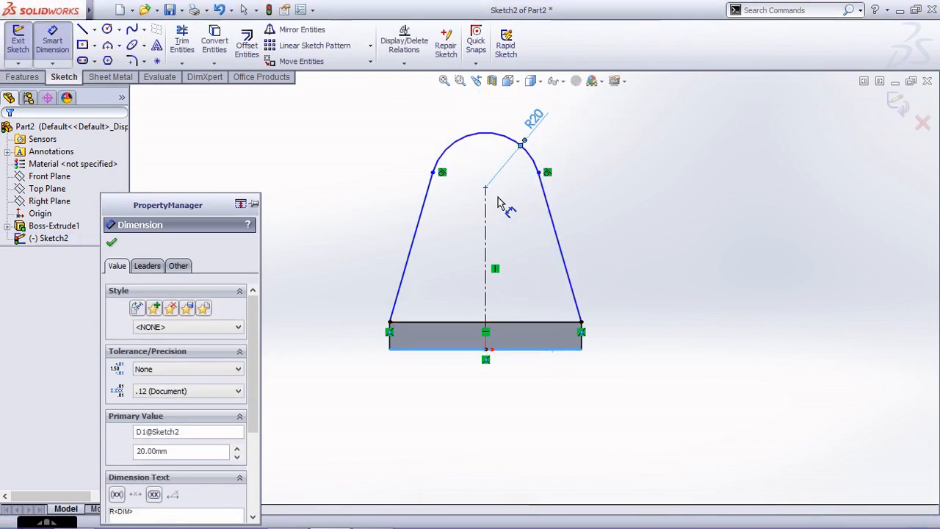
pyautogui.click(558, 202)
pyautogui.click(630, 250)
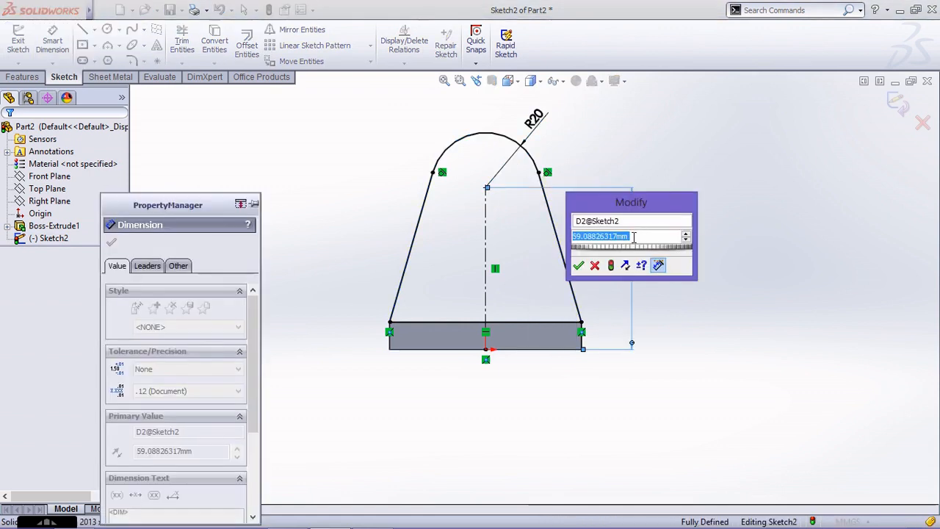
pyautogui.write('70')
pyautogui.press('Return')
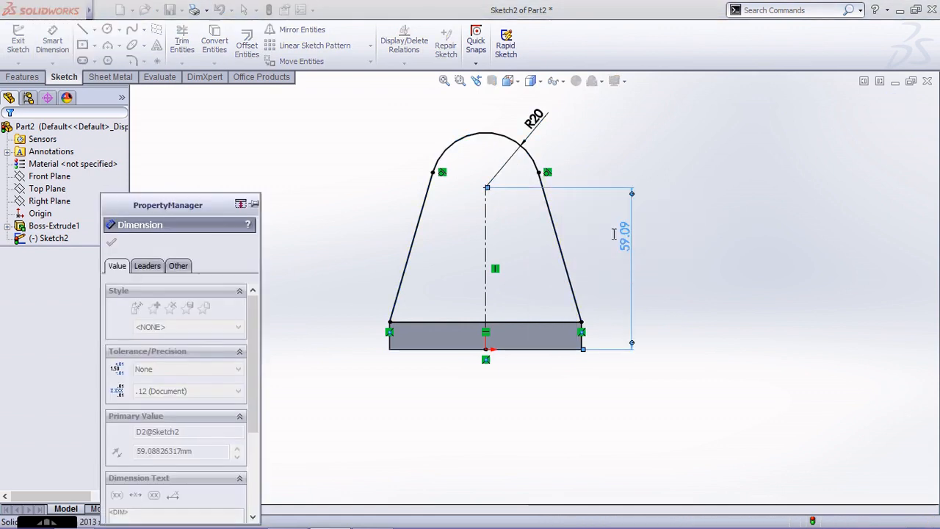
pyautogui.scroll(-1, 738, 215)
pyautogui.click(901, 112)
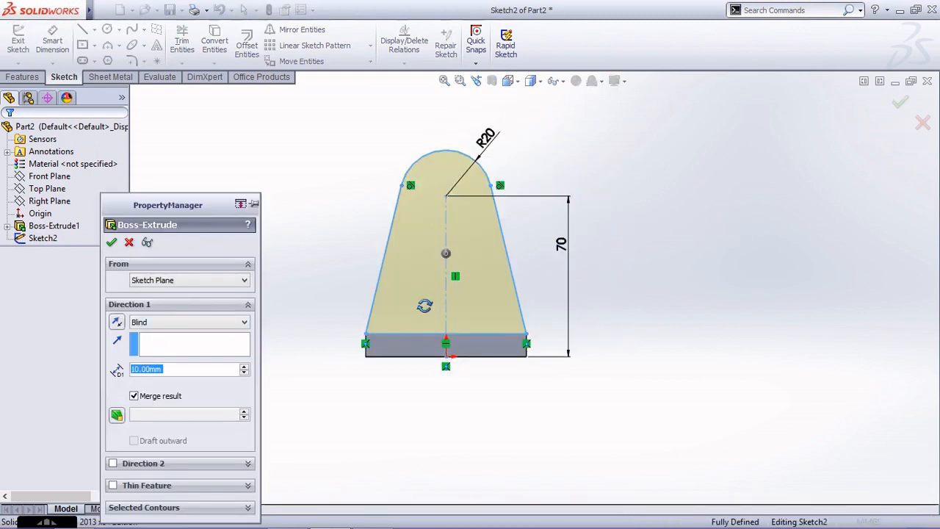
# Extrude the upright profile 10 mm in the reversed direction so it stands over the base plate.
pyautogui.click(117, 324)
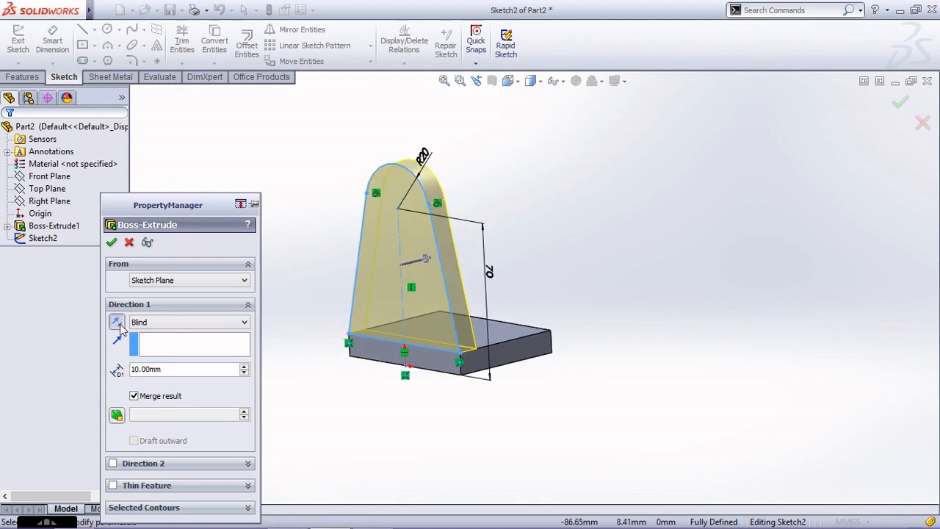
pyautogui.click(117, 324)
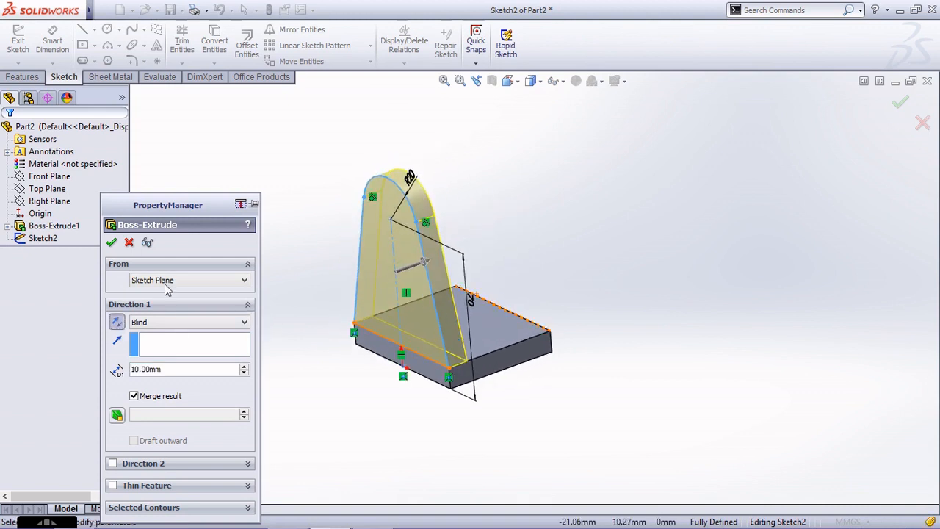
pyautogui.click(111, 242)
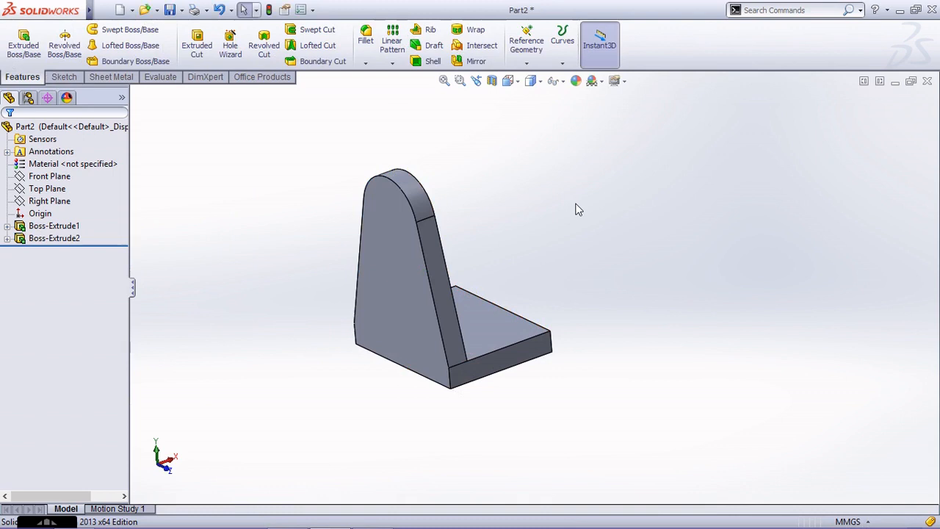
# Start a boss sketch on the upright's inner face and draw a circle of about 26 mm radius centred on the top arc's centre.
pyautogui.hotkey('ctrl', '7')
pyautogui.scroll(2, 577, 203)
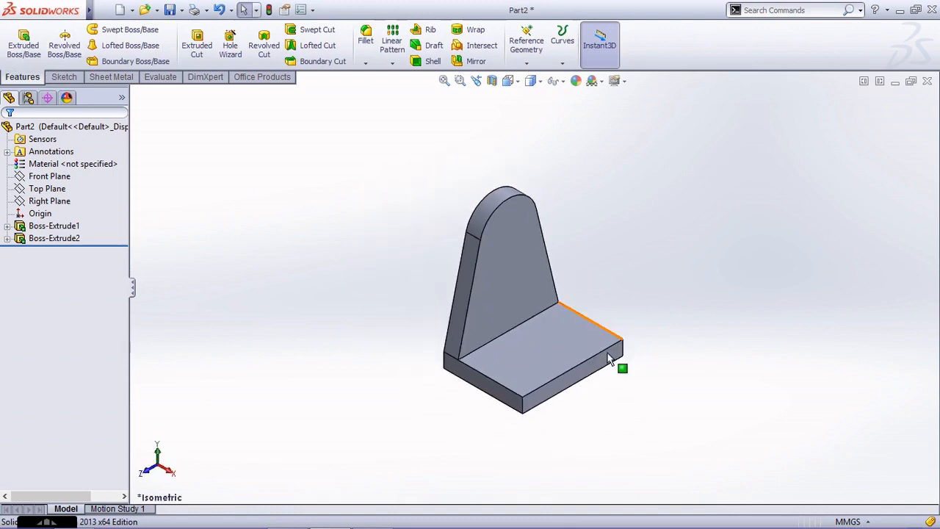
pyautogui.scroll(-2, 608, 352)
pyautogui.scroll(1, 545, 336)
pyautogui.scroll(-1, 430, 270)
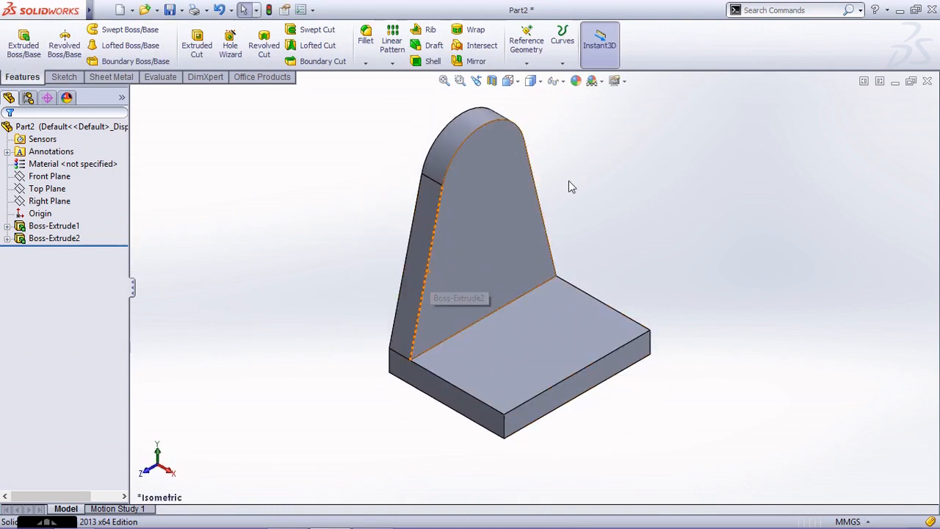
pyautogui.click(33, 59)
pyautogui.click(494, 147)
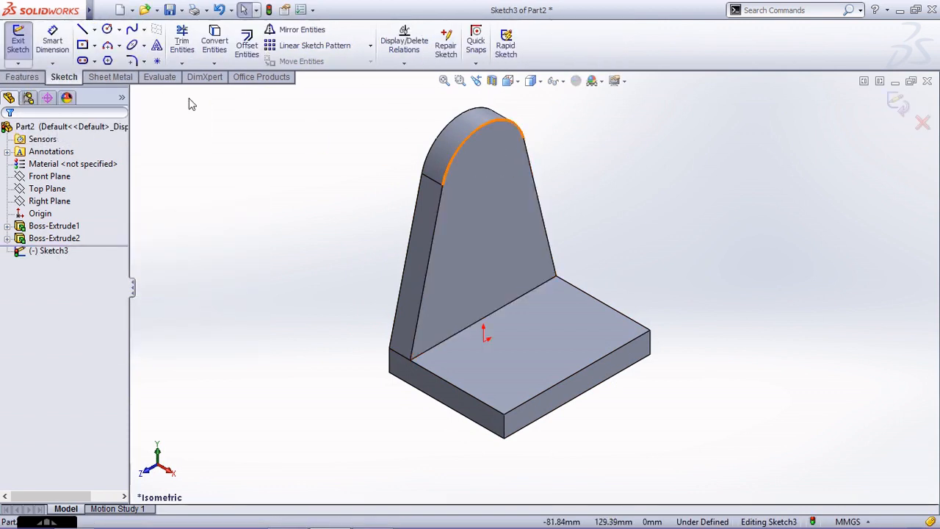
pyautogui.click(106, 29)
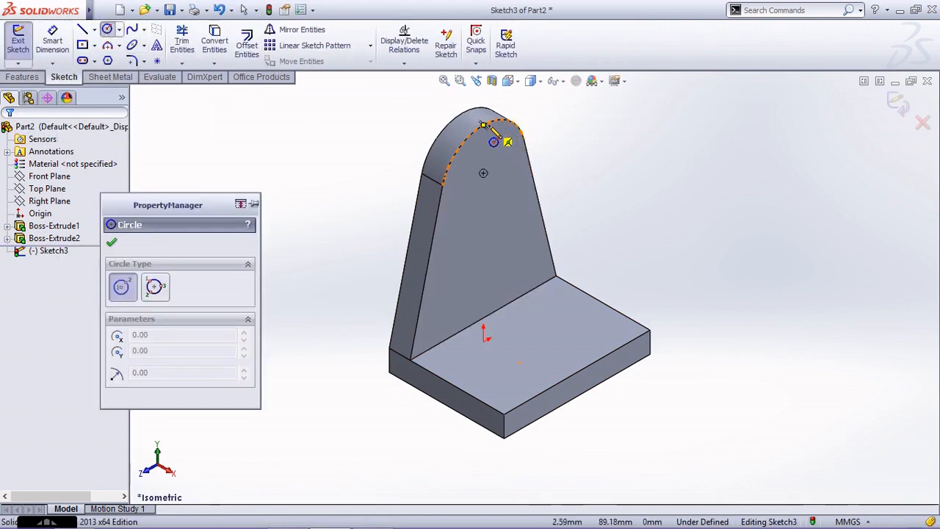
pyautogui.click(484, 174)
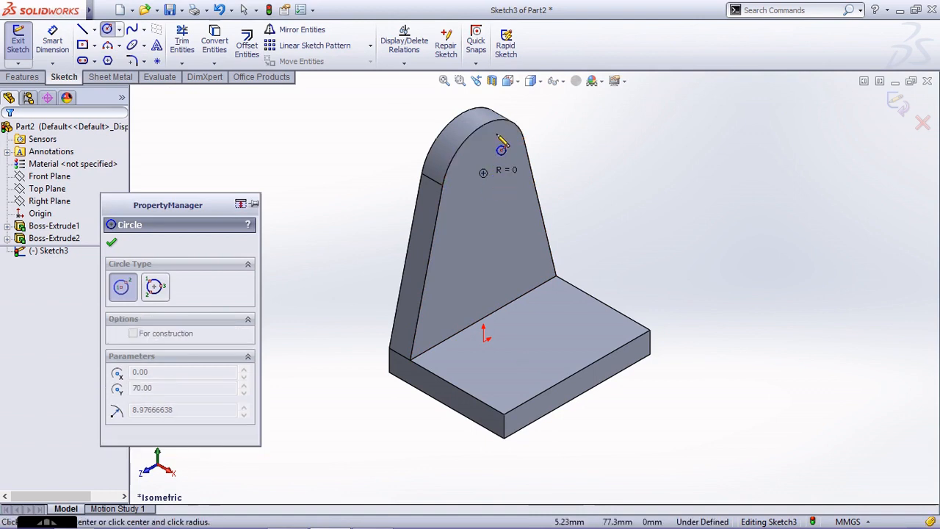
pyautogui.click(539, 138)
pyautogui.press('Escape')
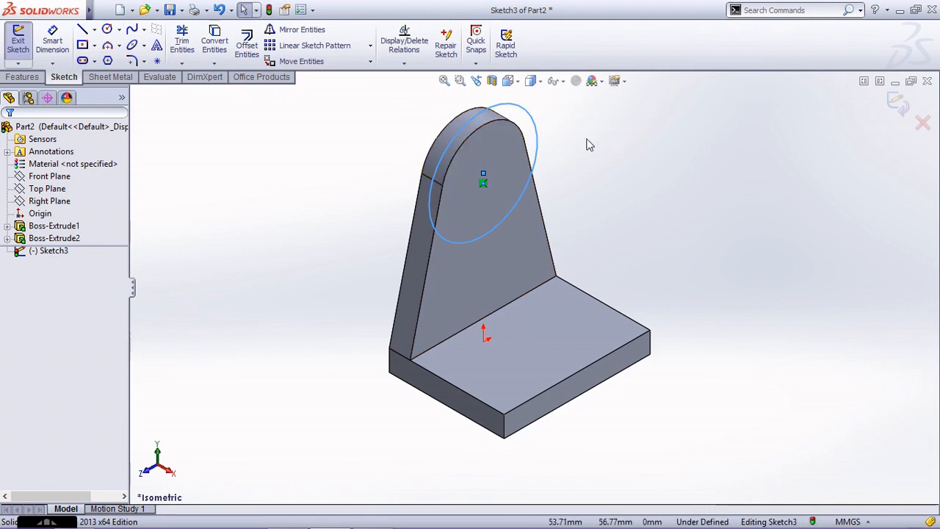
# Make the circle equal in radius to the upright's rounded top edge.
pyautogui.click(536, 129)
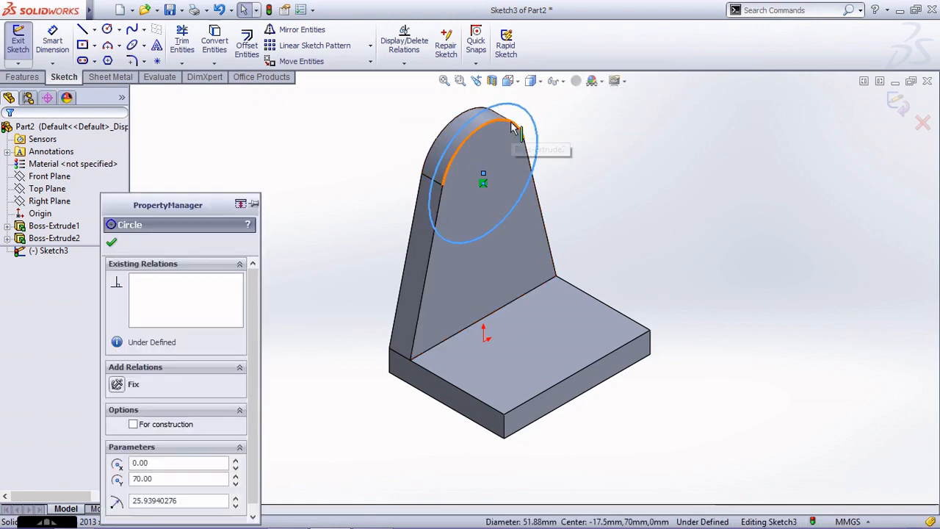
pyautogui.keyDown('ctrl'); pyautogui.click(512, 124); pyautogui.keyUp('ctrl')
pyautogui.click(136, 513)
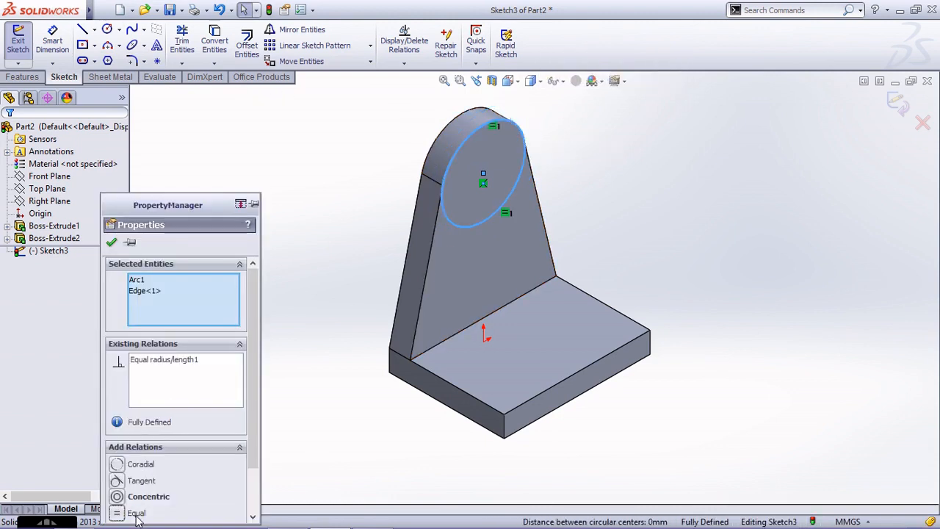
# Finish the circle sketch and extrude it 25 mm outward over the base plate.
pyautogui.click(334, 215)
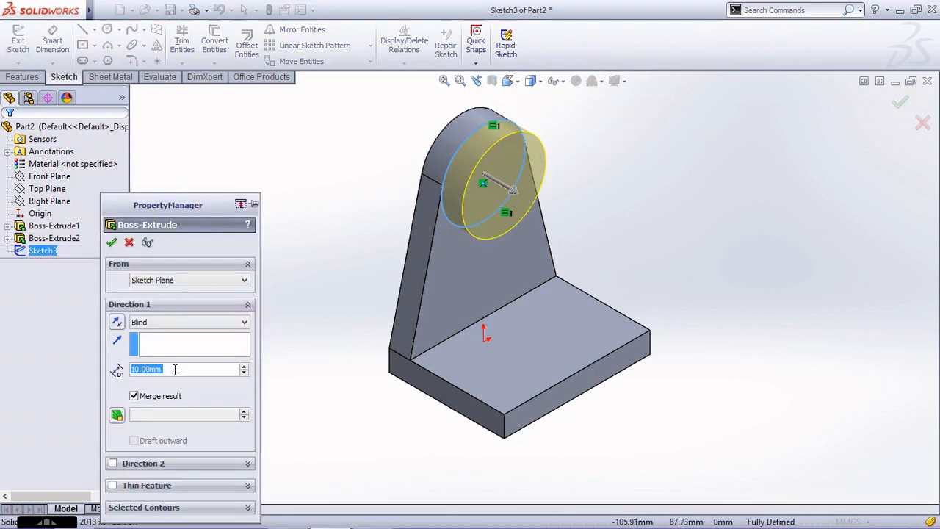
pyautogui.write('25')
pyautogui.press('Return')
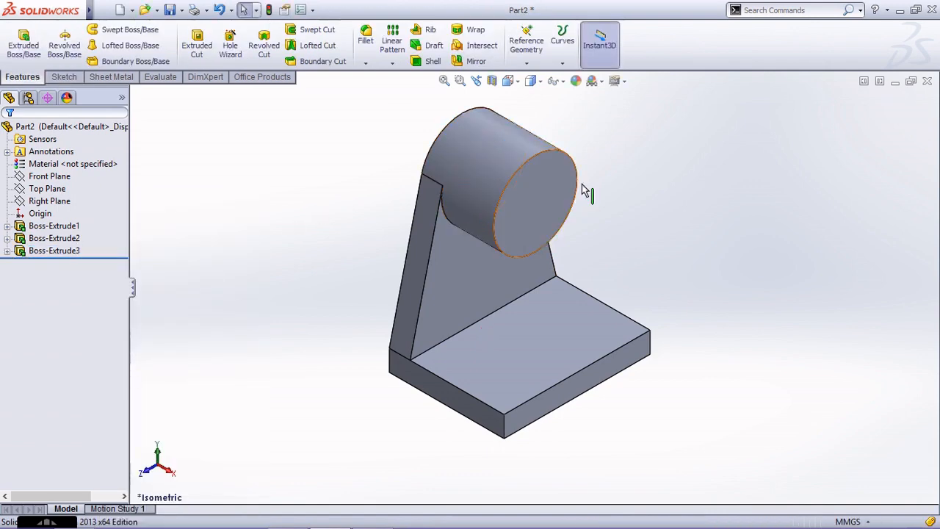
# On the Front Plane, sketch a slanted line from the cylinder's lower outer corner to the base plate's upper outer corner.
pyautogui.click(53, 201)
pyautogui.click(48, 177)
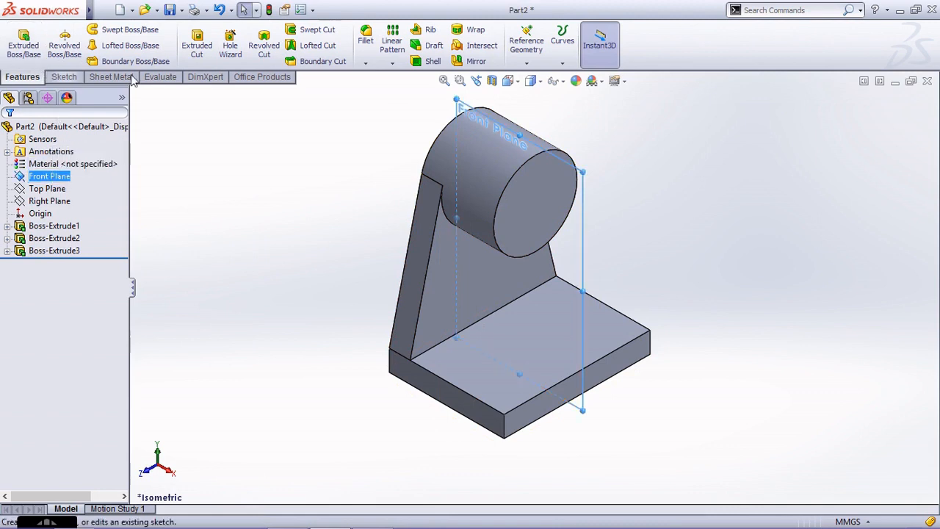
pyautogui.click(64, 78)
pyautogui.click(17, 40)
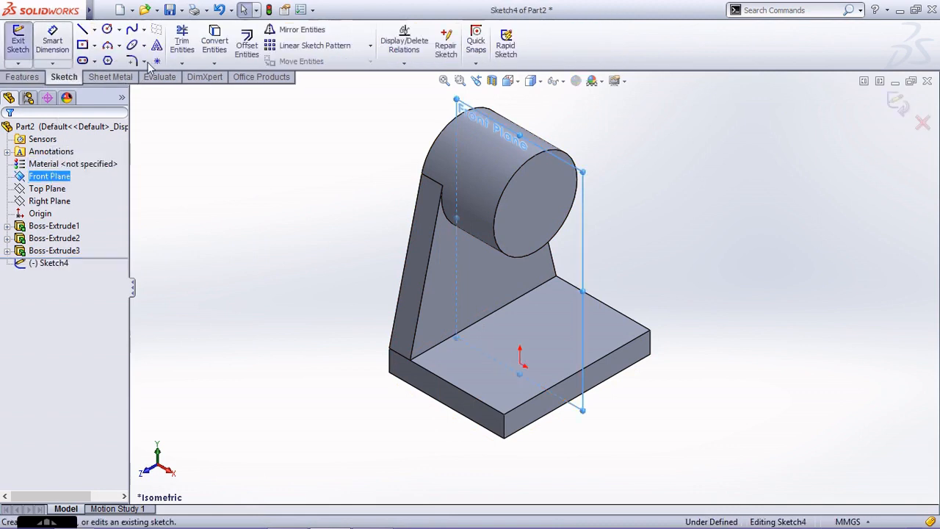
pyautogui.hotkey('ctrl', '8')
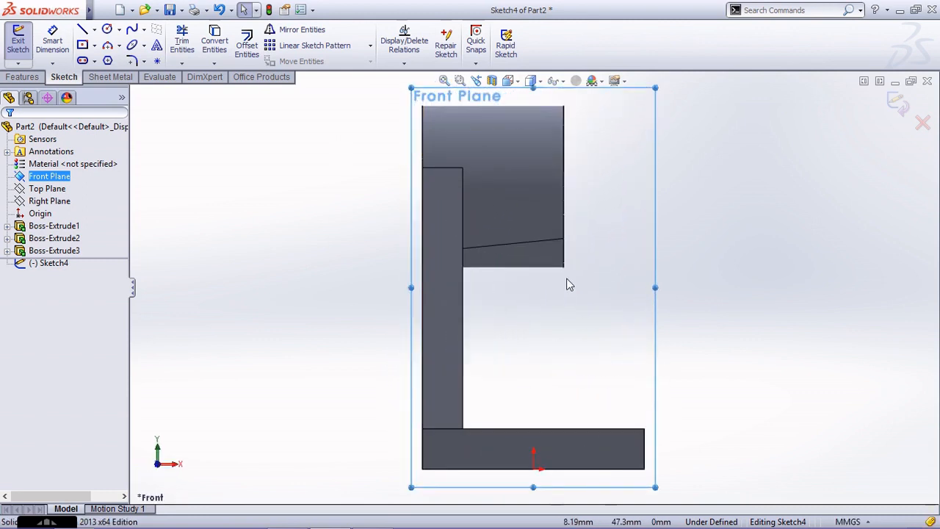
pyautogui.hotkey('ctrl', '8')
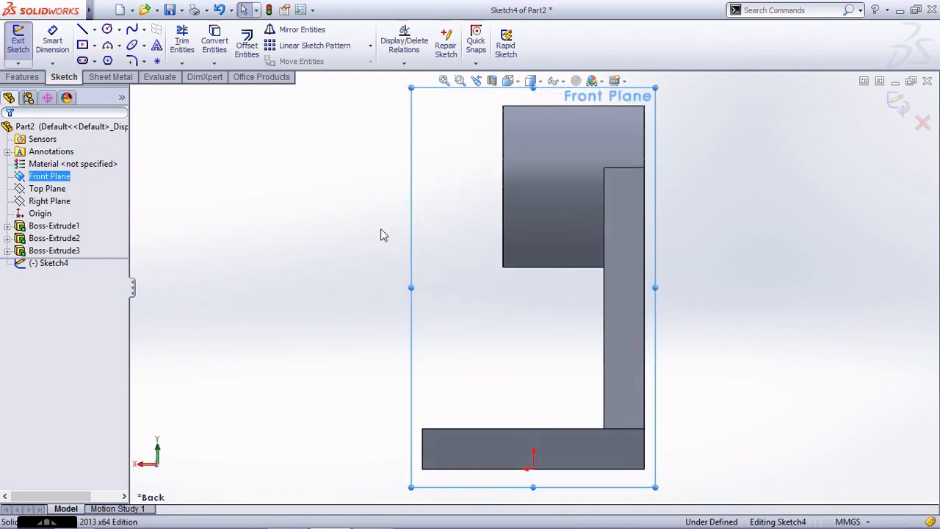
pyautogui.click(83, 29)
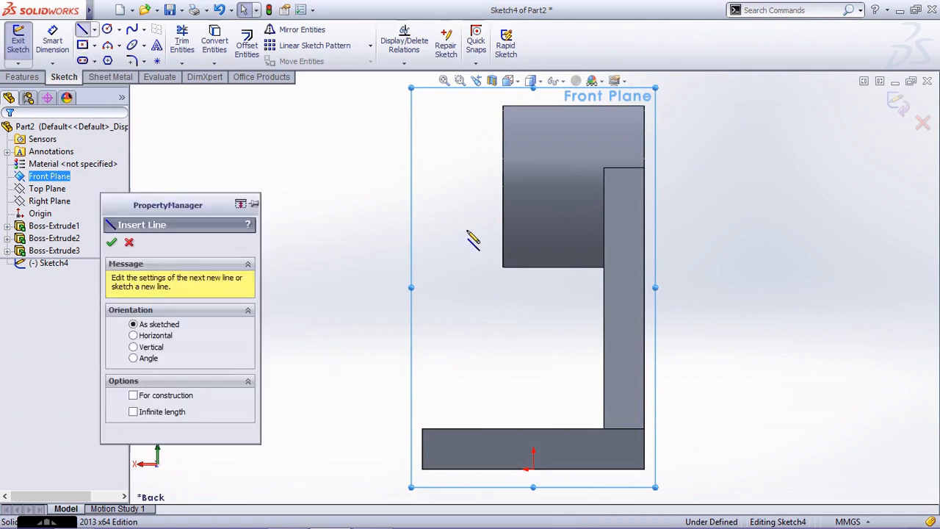
pyautogui.click(503, 269)
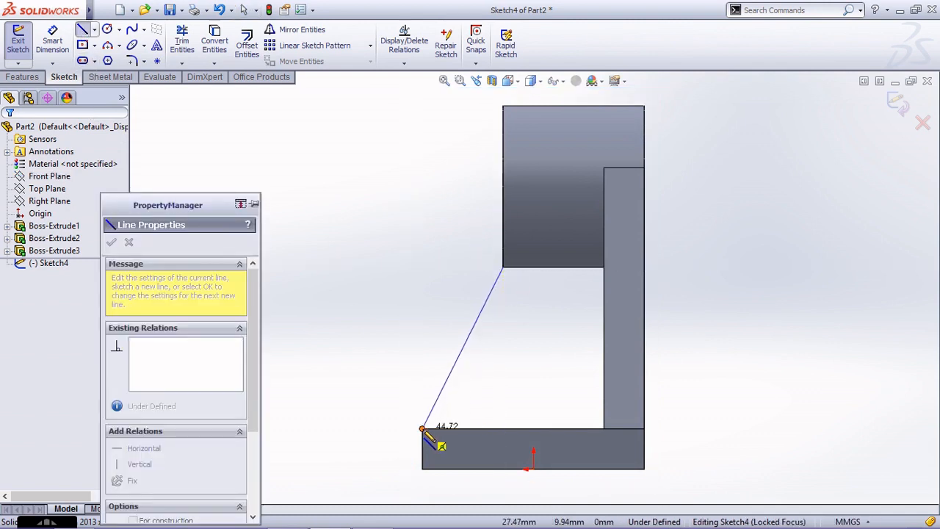
pyautogui.click(423, 428)
pyautogui.press('Escape')
pyautogui.click(903, 108)
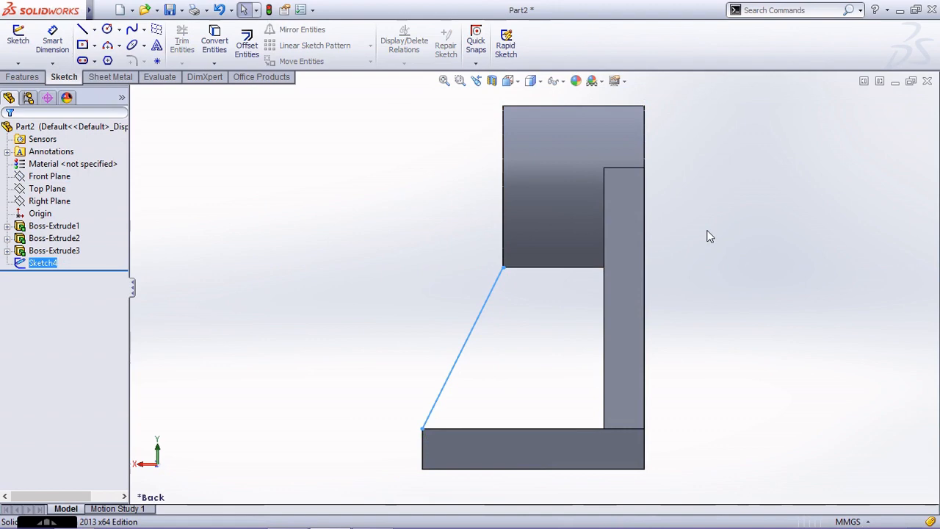
# Create a 6 mm thick rib from the slanted line sketch, with the thickness applied to both sides.
pyautogui.hotkey('ctrl', '7')
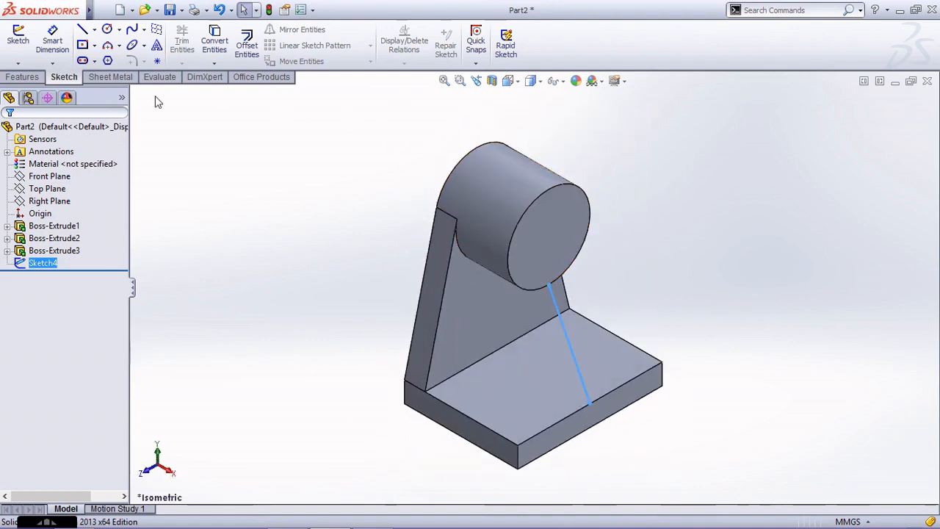
pyautogui.click(155, 97)
pyautogui.click(35, 78)
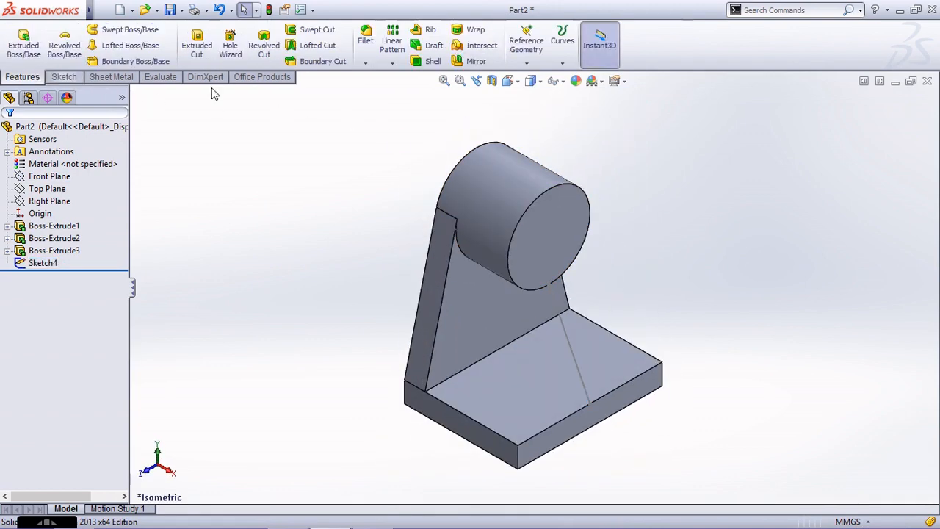
pyautogui.click(433, 29)
pyautogui.scroll(-2, 616, 360)
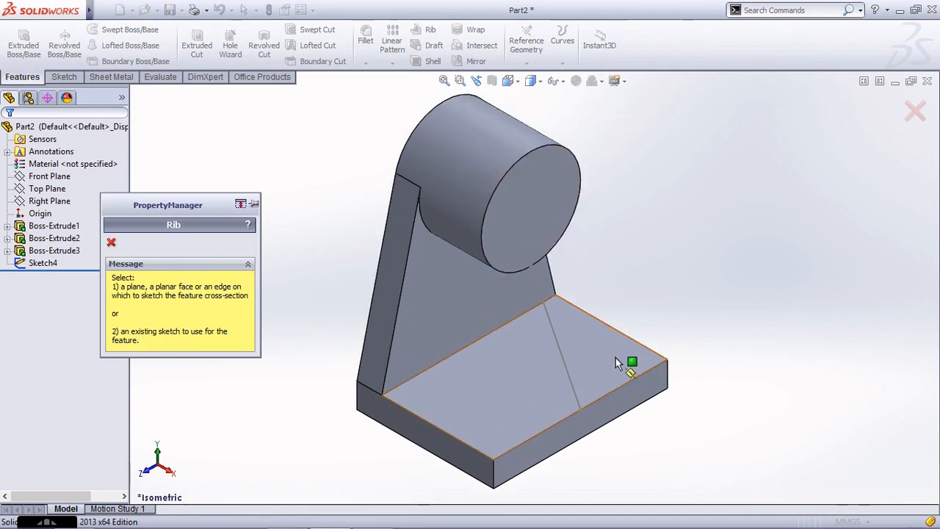
pyautogui.click(556, 338)
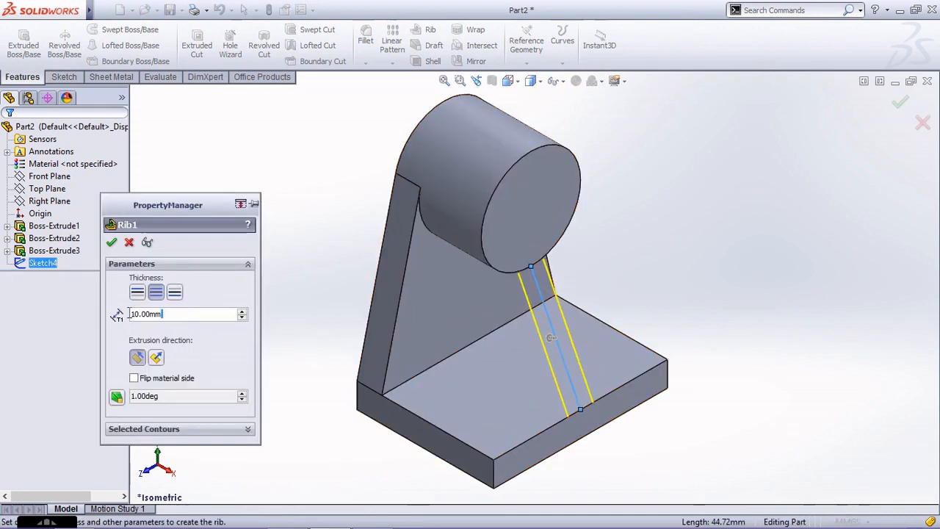
pyautogui.write('6')
pyautogui.press('Return')
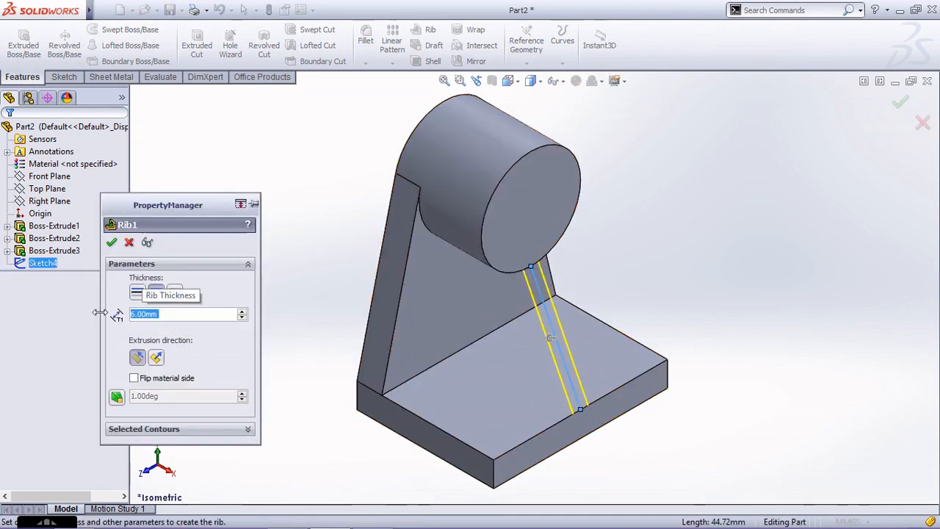
pyautogui.click(111, 242)
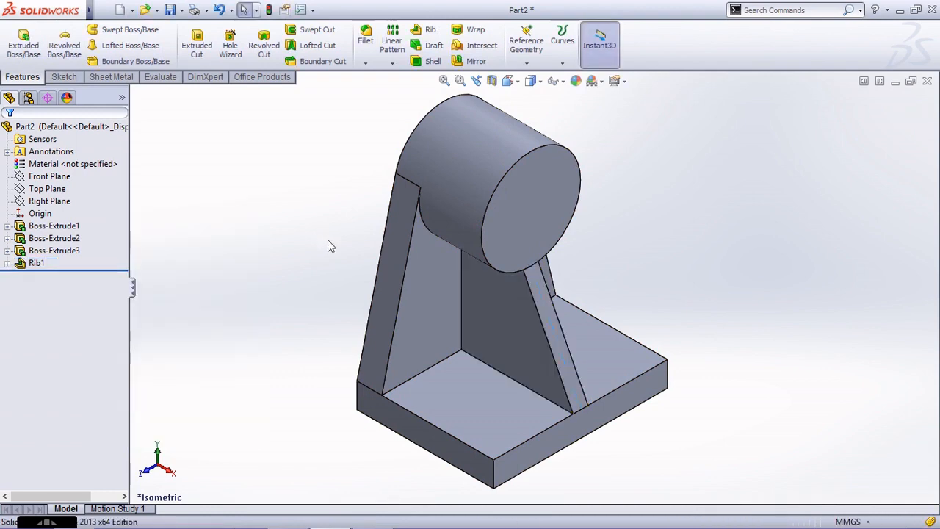
# Place a Hole Wizard ISO dowel hole at the centre of the cylinder's front face.
pyautogui.scroll(1, 544, 175)
pyautogui.scroll(-1, 544, 176)
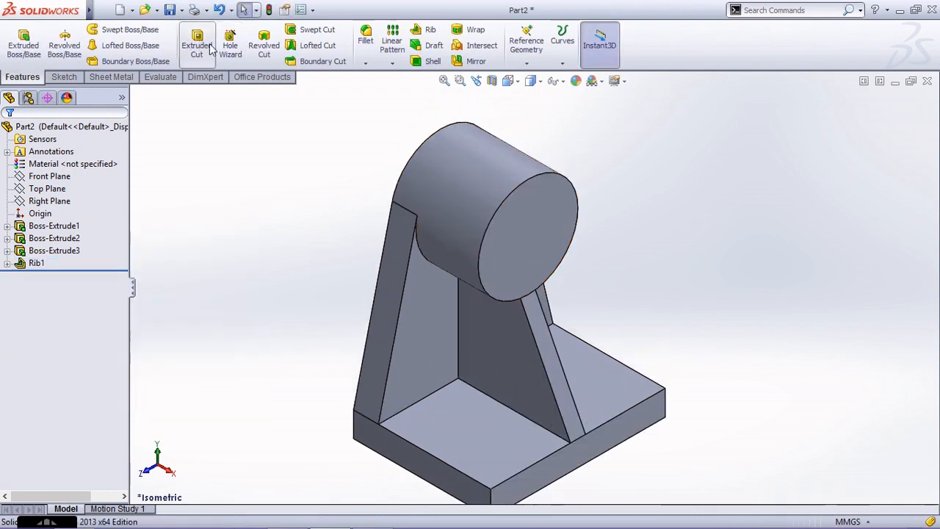
pyautogui.click(230, 45)
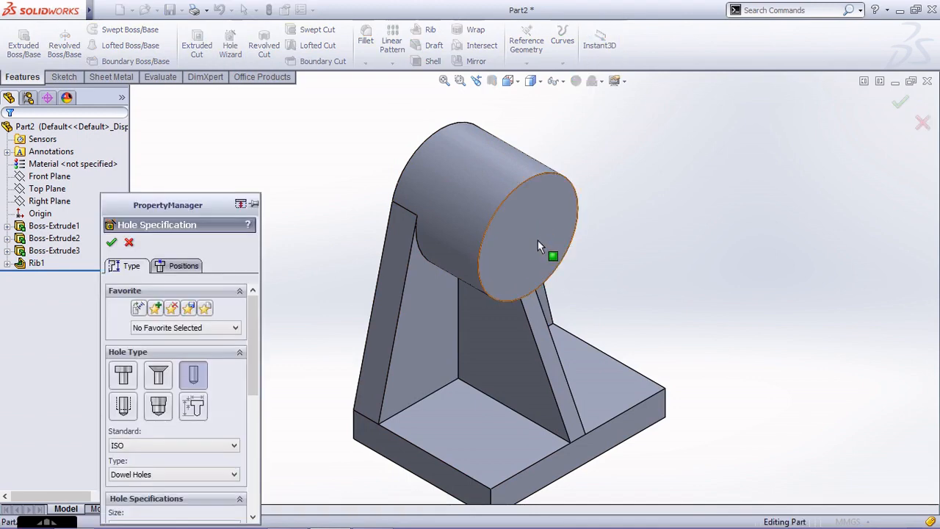
pyautogui.click(178, 265)
pyautogui.click(531, 248)
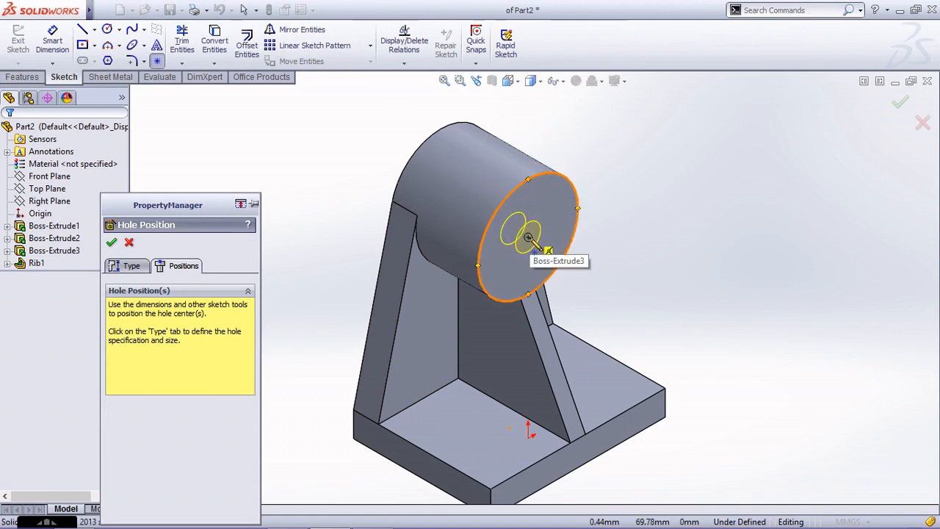
pyautogui.click(528, 238)
# Set the hole's custom diameter to 25 mm with the Up To Next end condition and create it.
pyautogui.click(129, 266)
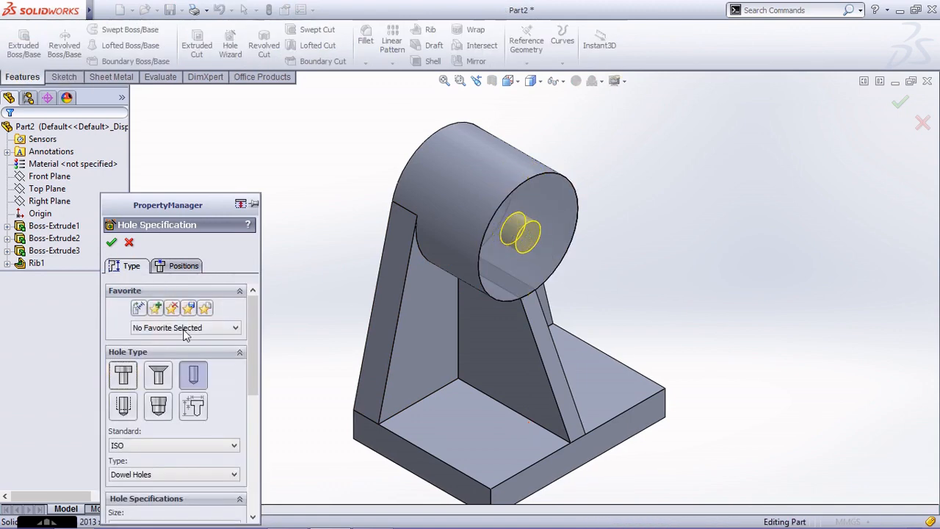
pyautogui.scroll(-5, 194, 393)
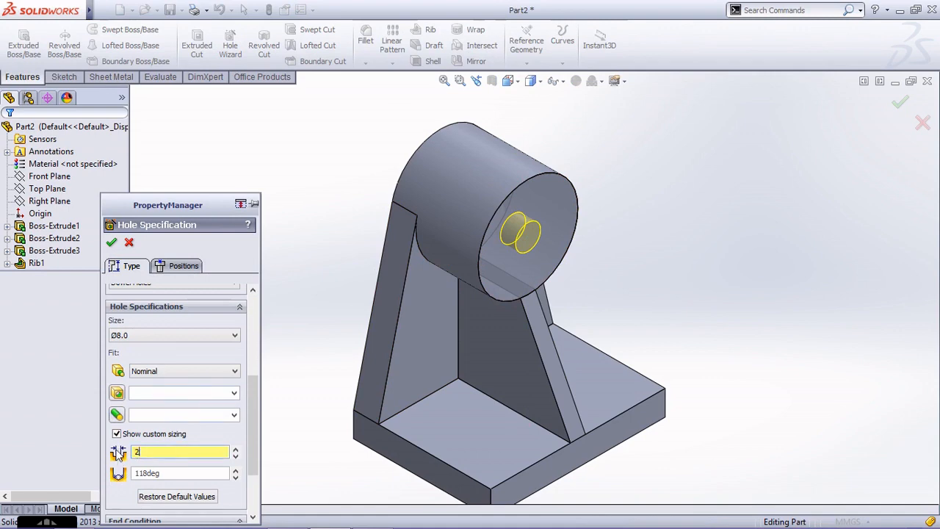
pyautogui.press('Tab')
pyautogui.scroll(-4, 176, 411)
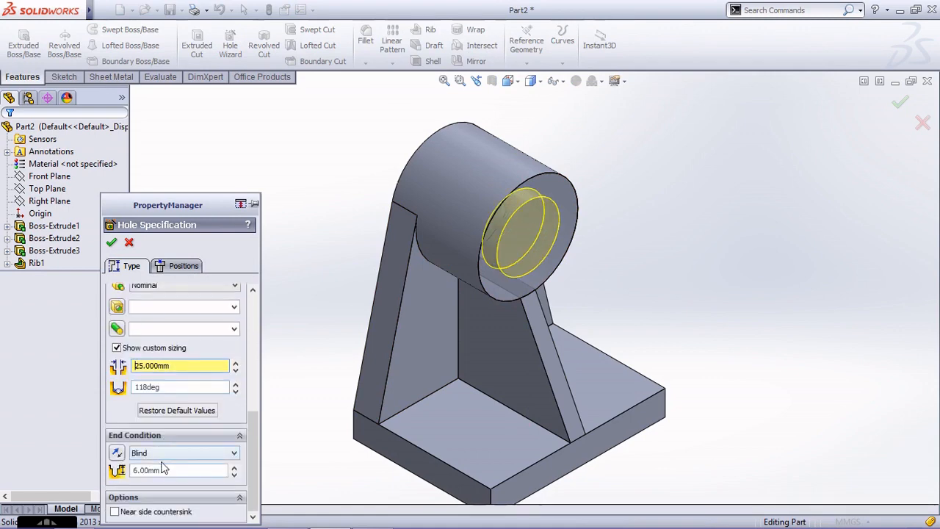
pyautogui.click(166, 453)
pyautogui.click(177, 483)
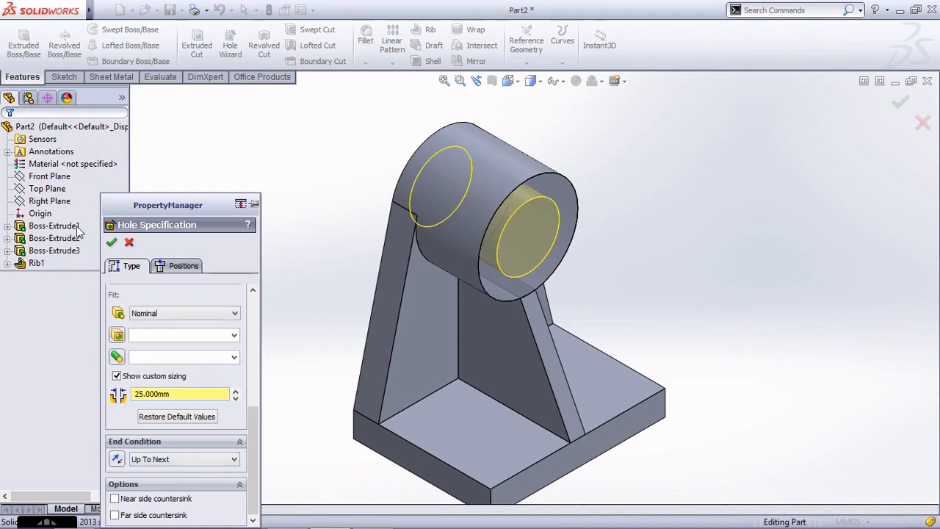
pyautogui.click(110, 243)
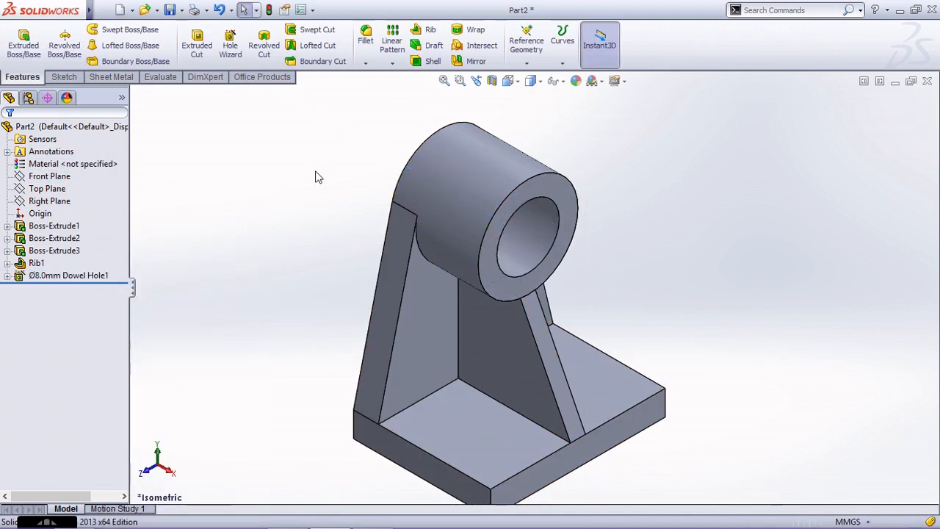
pyautogui.press('f')
pyautogui.scroll(-2, 575, 176)
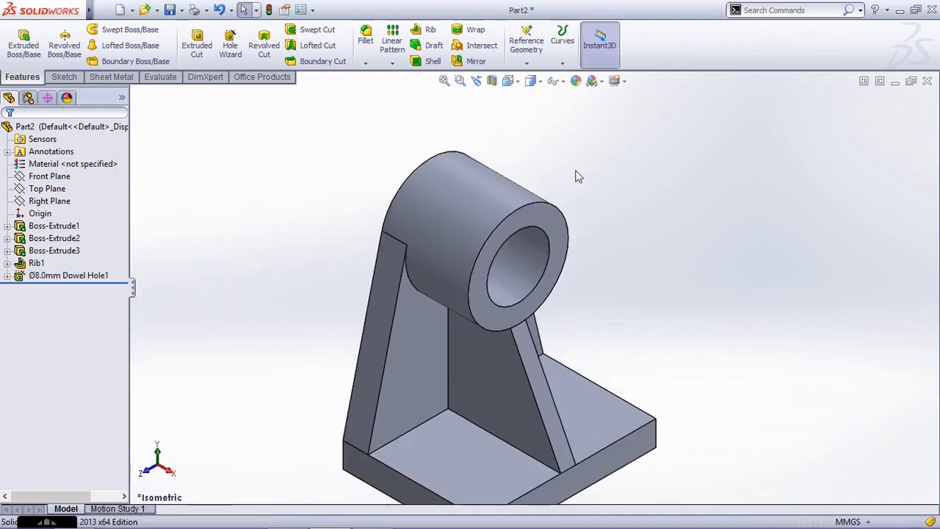
# Create a reference plane offset 5 mm from the cylinder's front face, flipped so it lies inside the cylinder.
pyautogui.scroll(1, 572, 280)
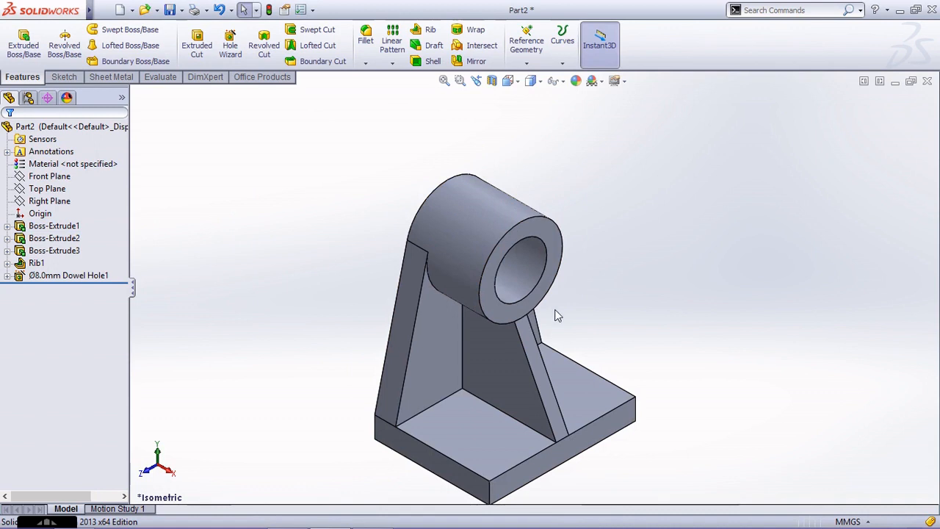
pyautogui.click(527, 63)
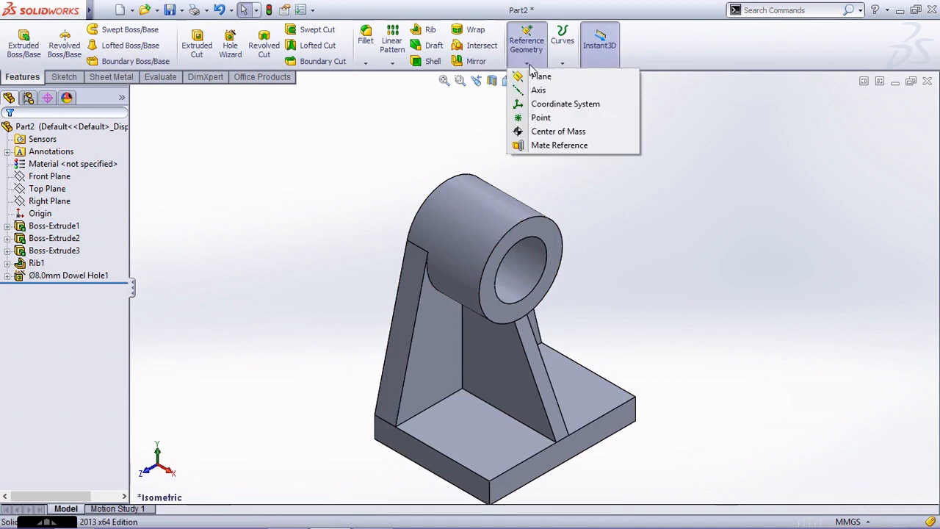
pyautogui.click(540, 77)
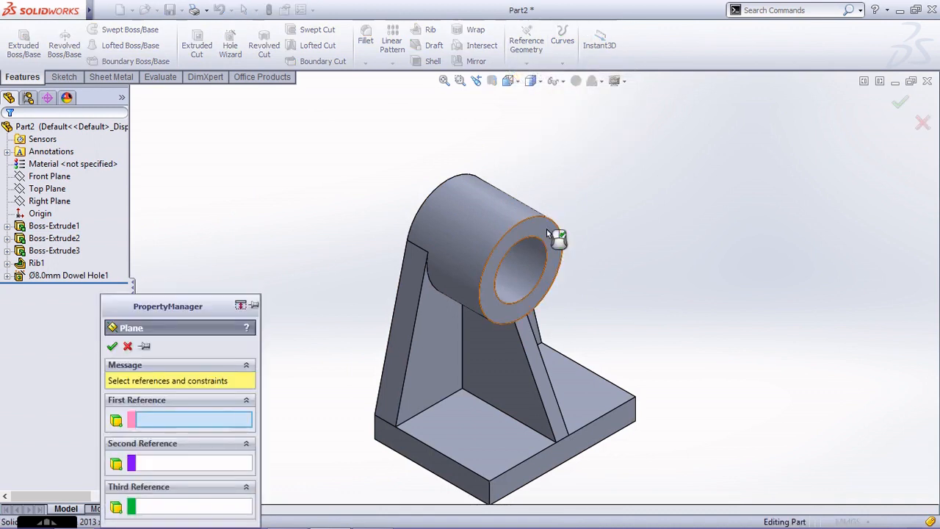
pyautogui.click(547, 230)
pyautogui.scroll(-3, 217, 410)
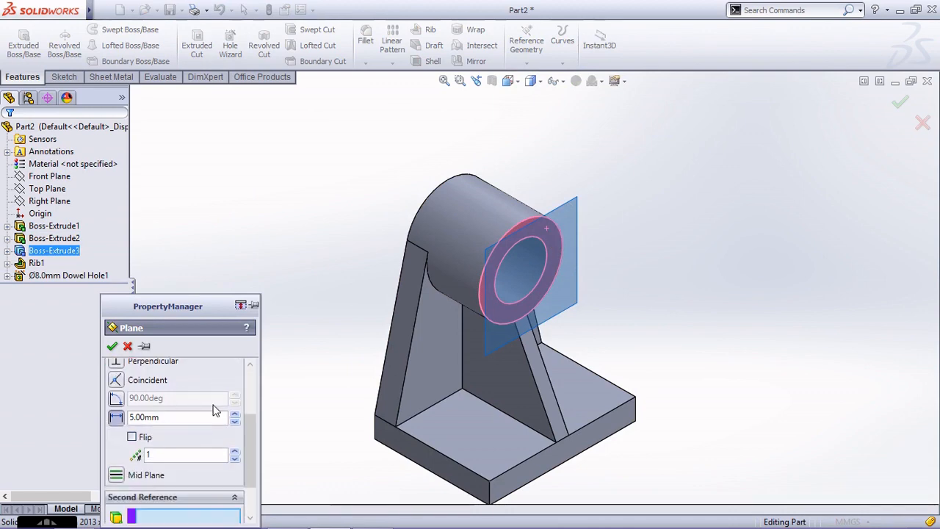
pyautogui.click(132, 438)
pyautogui.click(112, 346)
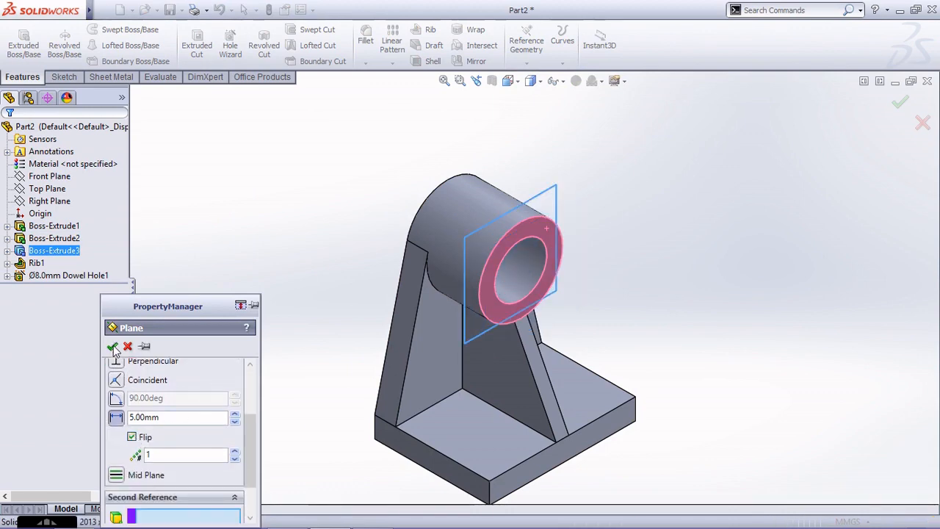
pyautogui.click(348, 177)
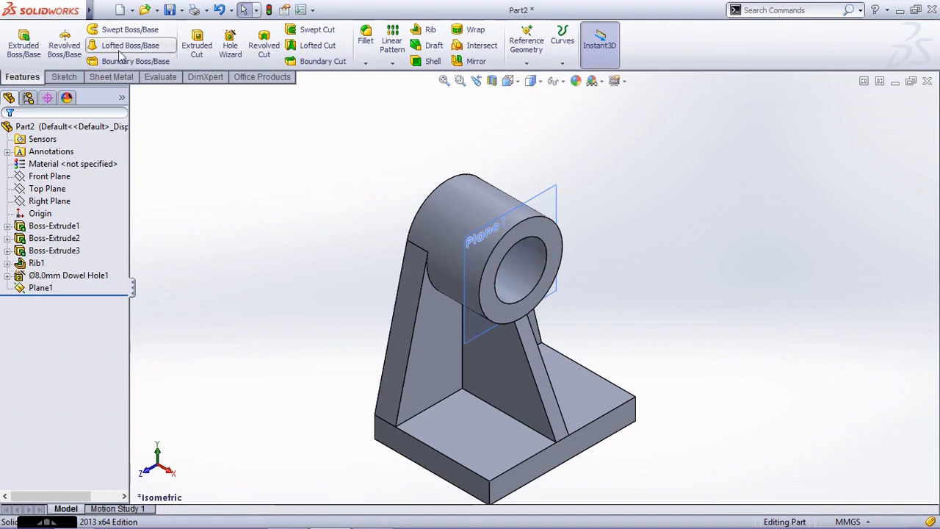
# Start an extruded boss sketch on the offset plane and draw a vertical centerline from the origin to above the cylinder.
pyautogui.click(24, 43)
pyautogui.click(554, 200)
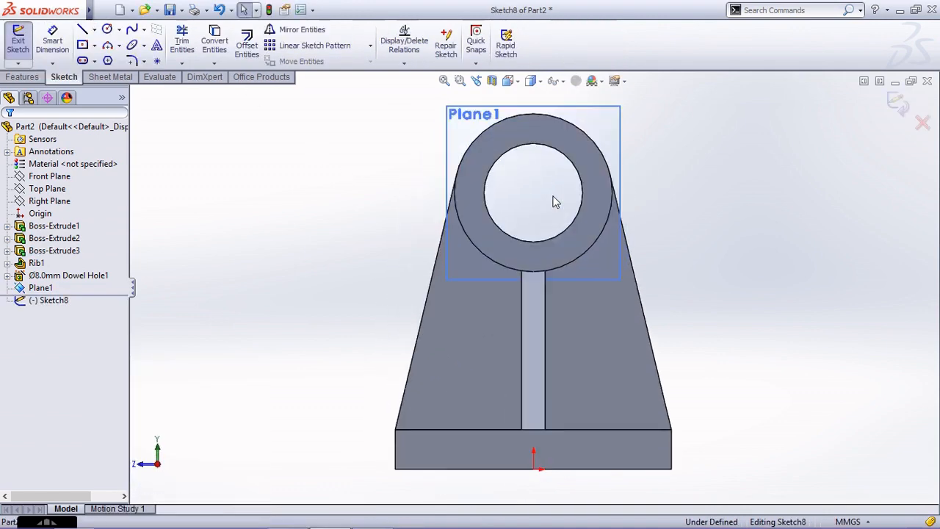
pyautogui.click(103, 11)
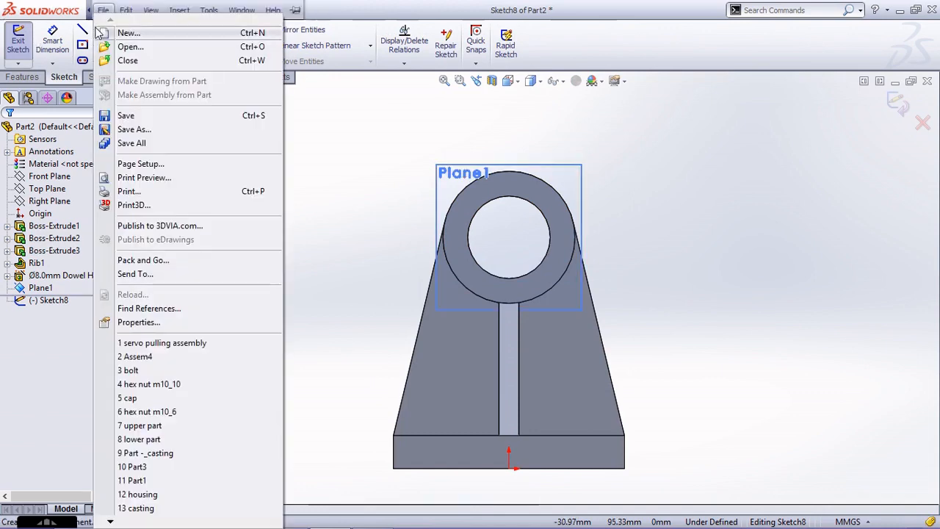
pyautogui.click(77, 34)
pyautogui.click(117, 58)
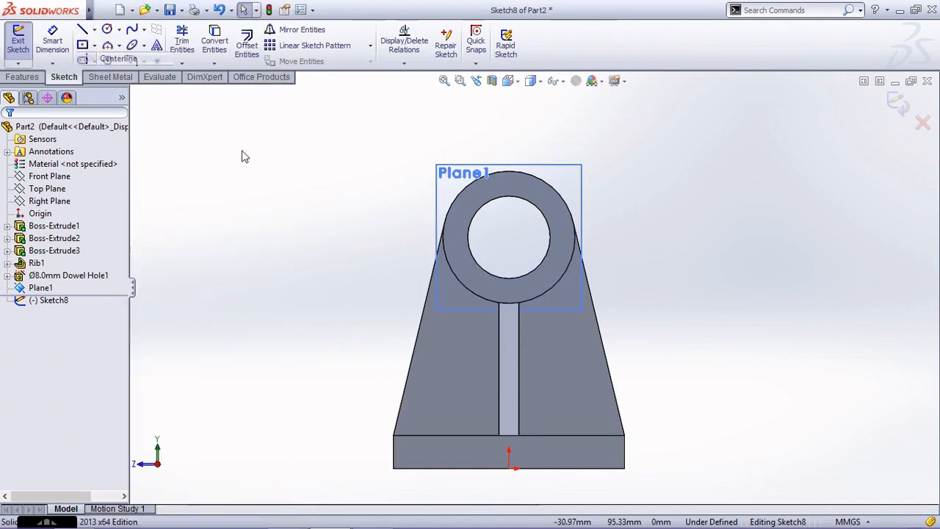
pyautogui.click(526, 481)
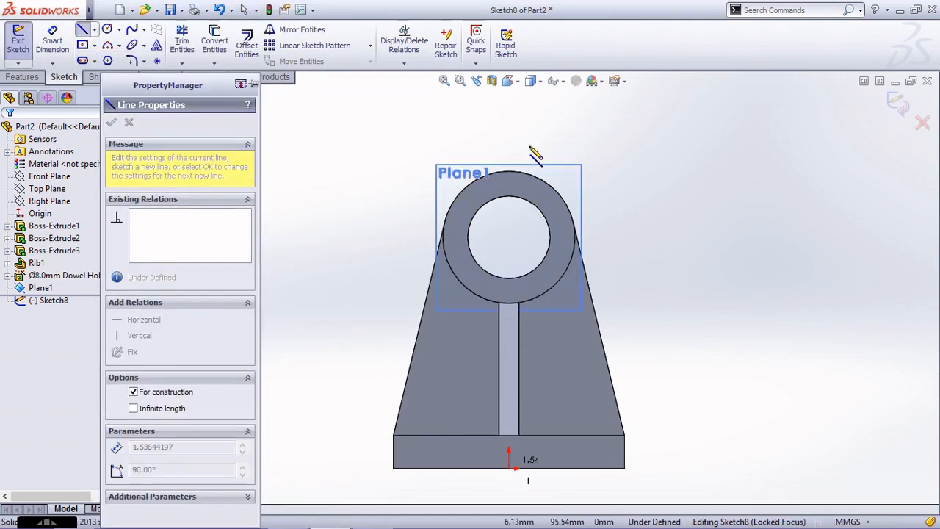
pyautogui.click(508, 108)
pyautogui.press('Escape')
# Sketch a center rectangle about 34 by 24 mm, centred on the centerline within the cylinder's upper wall.
pyautogui.scroll(-2, 604, 210)
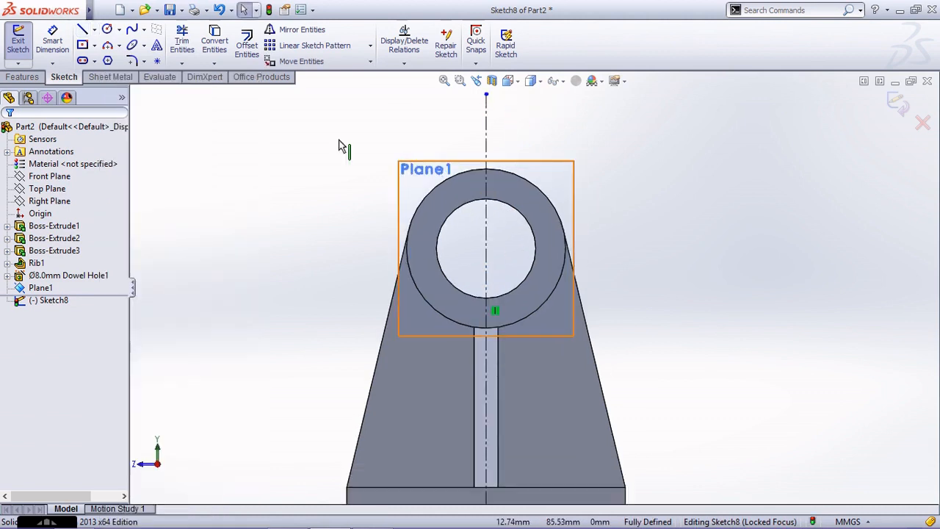
pyautogui.click(82, 46)
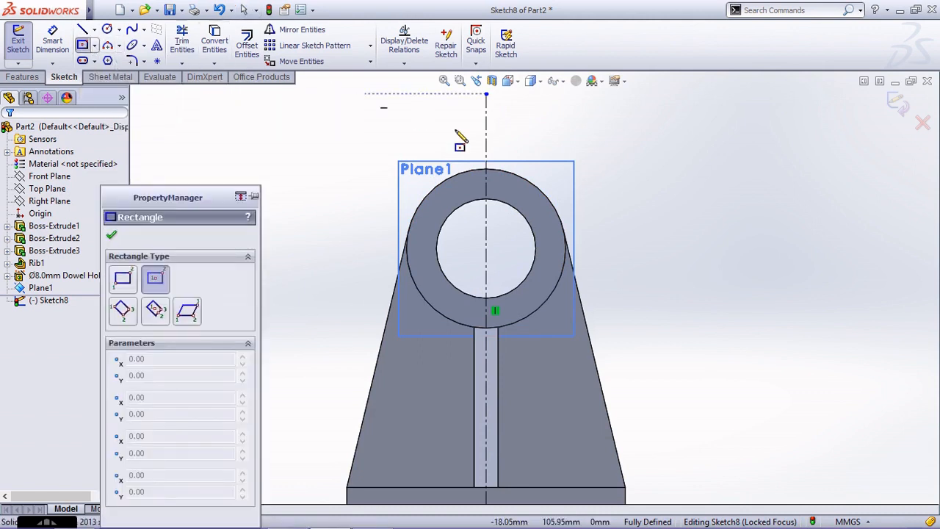
pyautogui.click(486, 179)
pyautogui.click(419, 131)
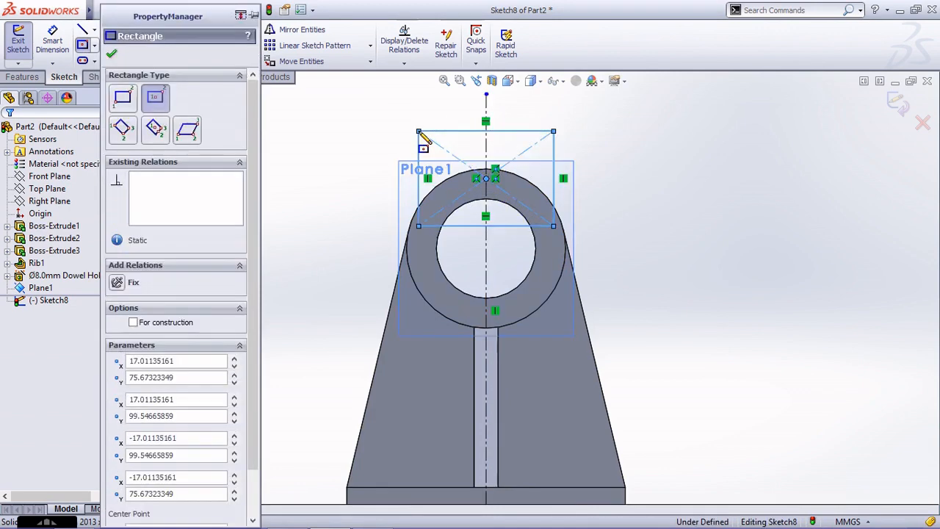
pyautogui.press('Escape')
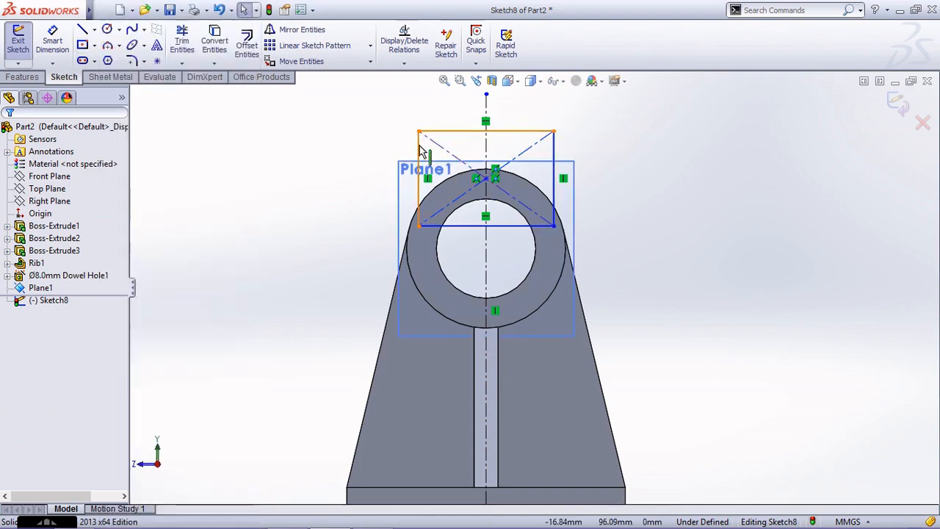
# Make the rectangle's two vertical sides symmetric about the vertical centerline.
pyautogui.click(419, 151)
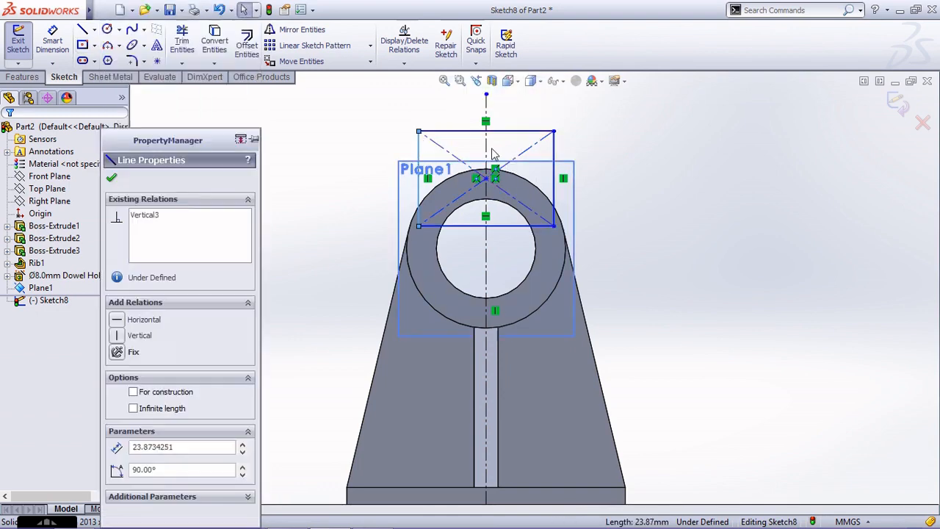
pyautogui.keyDown('ctrl'); pyautogui.click(554, 166); pyautogui.keyUp('ctrl')
pyautogui.keyDown('ctrl'); pyautogui.click(485, 155); pyautogui.keyUp('ctrl')
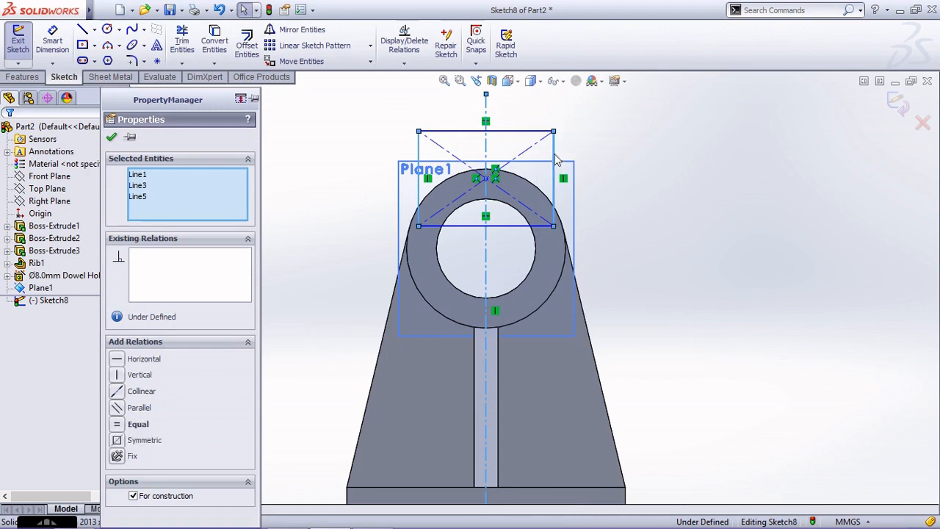
pyautogui.click(159, 443)
pyautogui.click(299, 255)
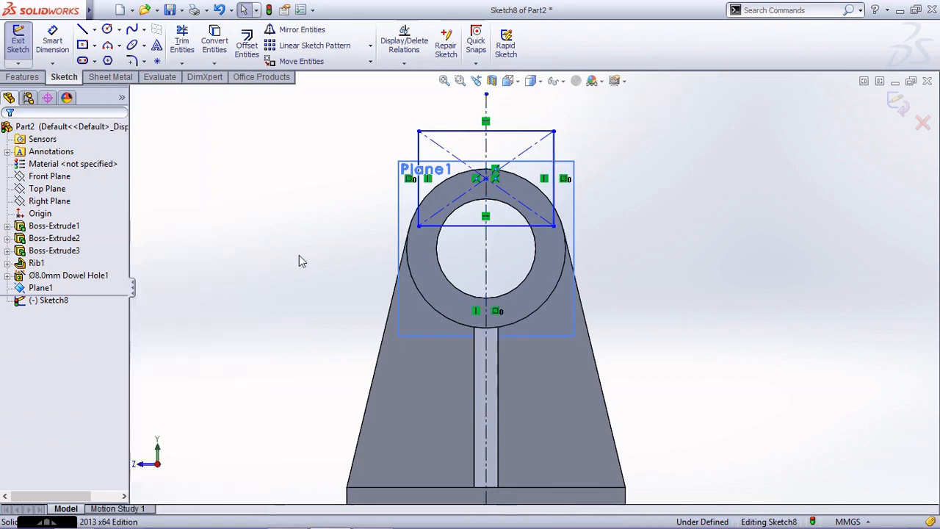
# Convert the cylinder's outer circular edge into a sketch entity.
pyautogui.scroll(-1, 558, 108)
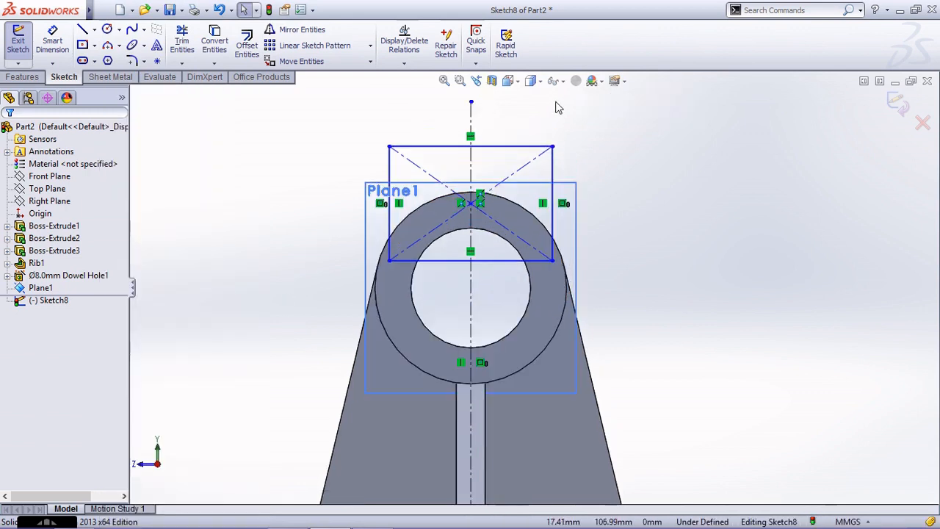
pyautogui.click(215, 46)
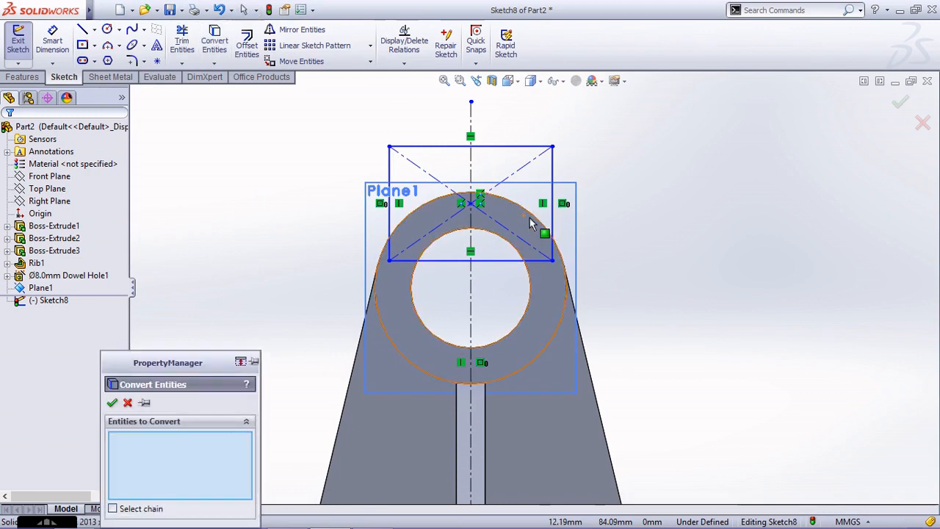
pyautogui.click(527, 213)
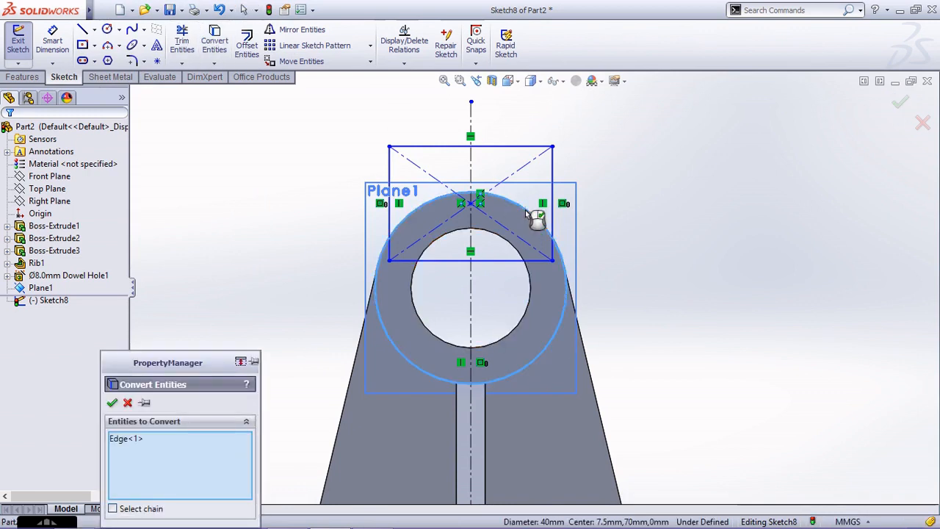
pyautogui.click(113, 404)
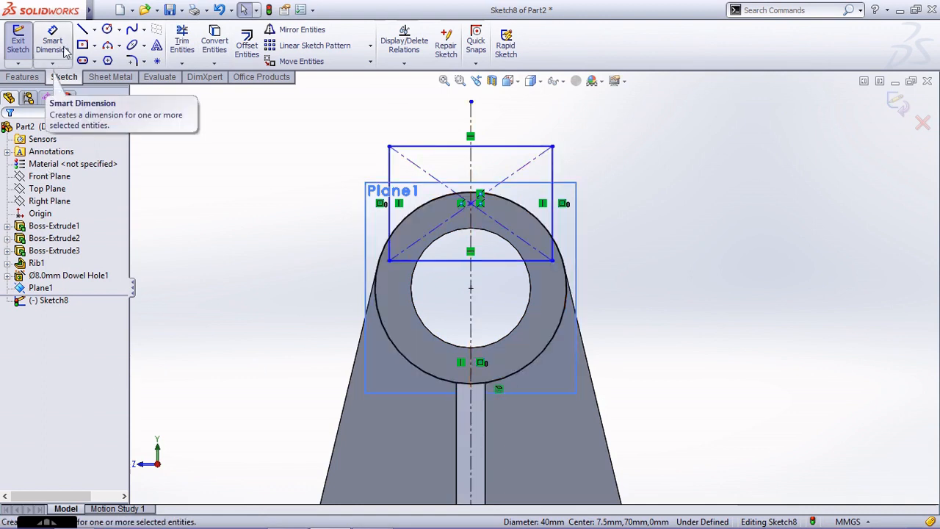
# Trim the rectangle's portion inside the cylinder and the converted circle's lower arc, keeping the closed profile above the cylinder.
pyautogui.click(182, 42)
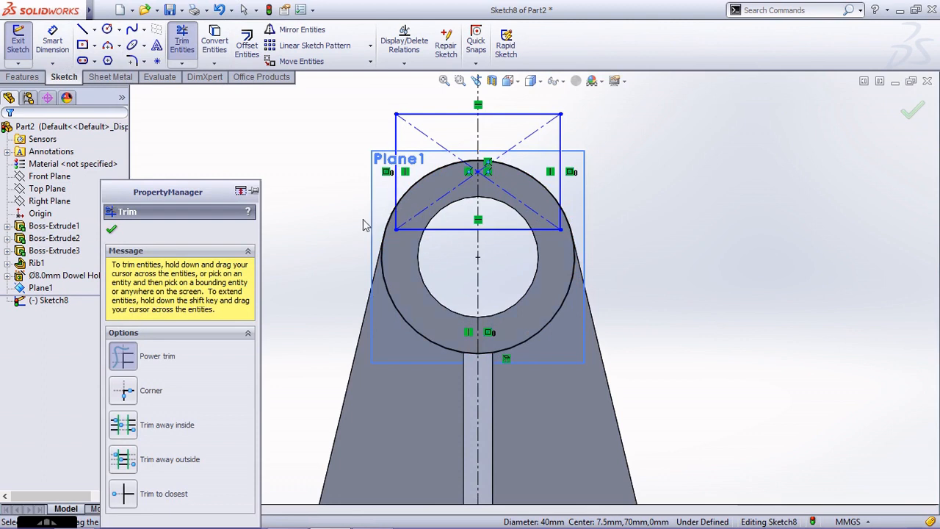
pyautogui.moveTo(409, 213)
pyautogui.mouseDown()
pyautogui.moveTo(399, 253)
pyautogui.moveTo(390, 235)
pyautogui.moveTo(374, 247)
pyautogui.mouseUp()
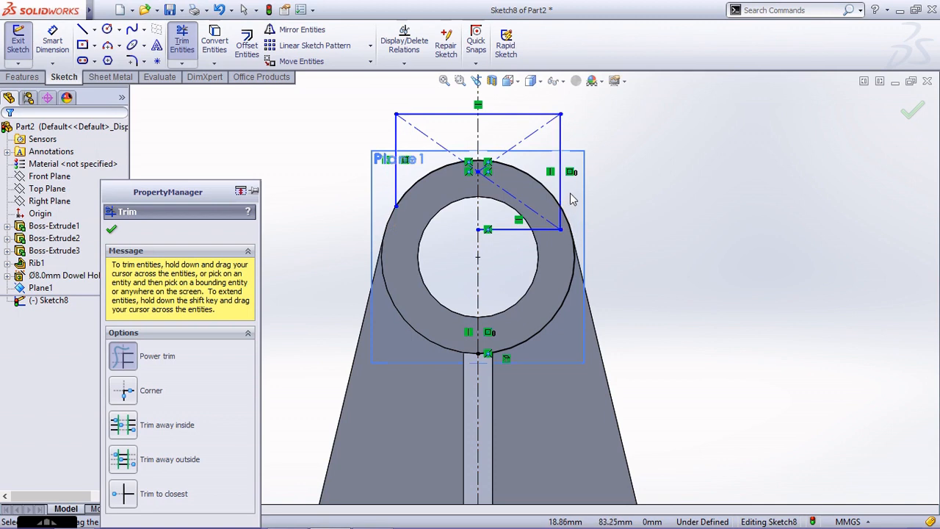
pyautogui.moveTo(573, 206); pyautogui.dragTo(551, 251)
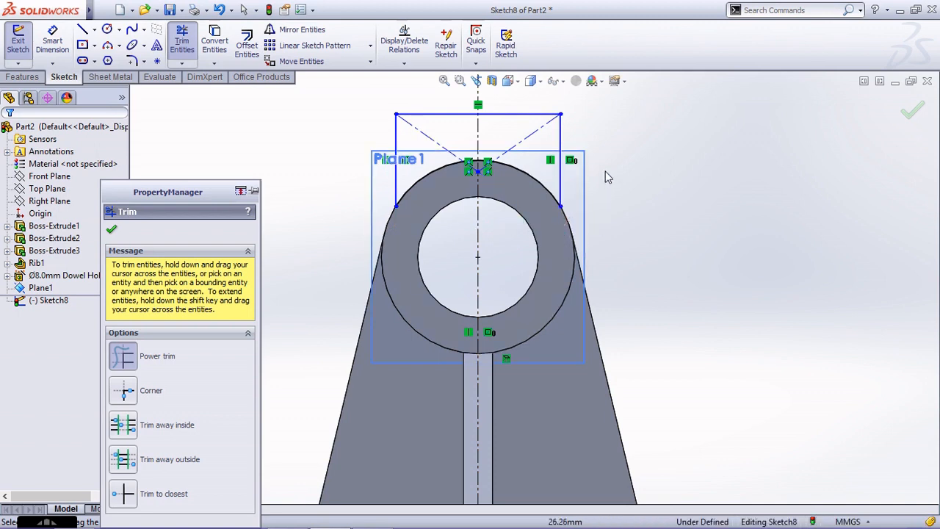
pyautogui.scroll(1, 539, 230)
pyautogui.scroll(-1, 577, 152)
pyautogui.press('Escape')
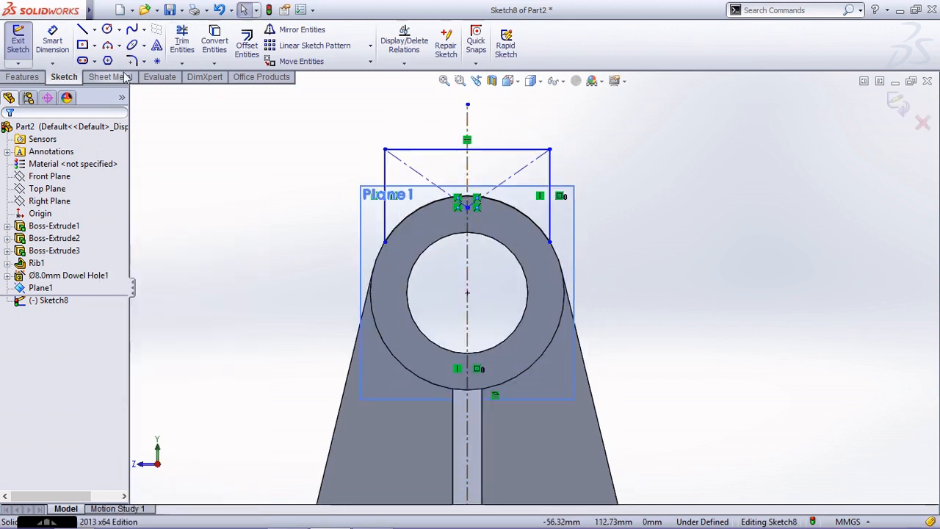
# Dimension the profile's top edge to a width of 21 mm.
pyautogui.click(52, 41)
pyautogui.click(483, 151)
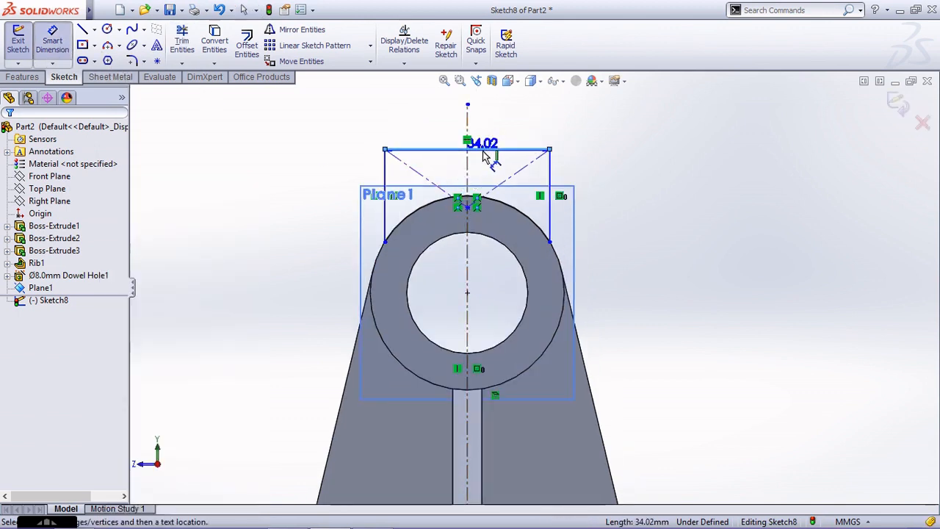
pyautogui.click(504, 123)
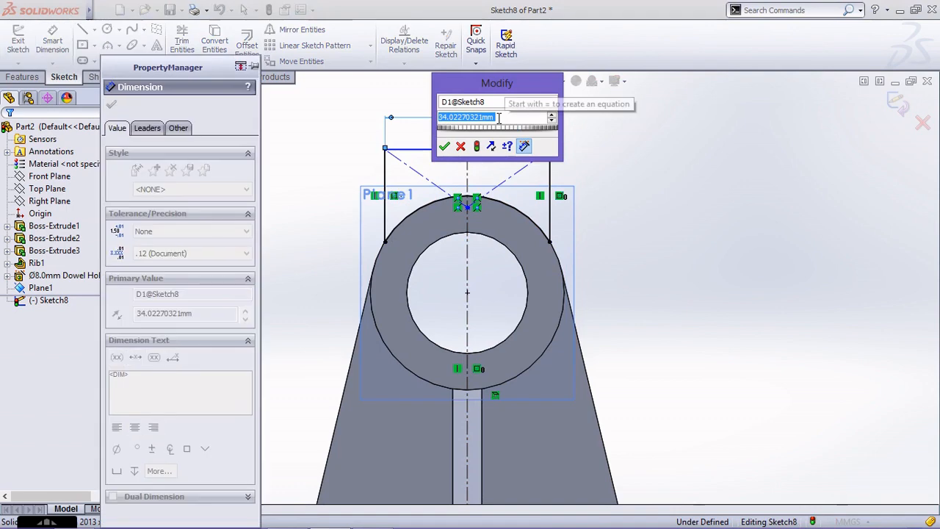
pyautogui.press('Return')
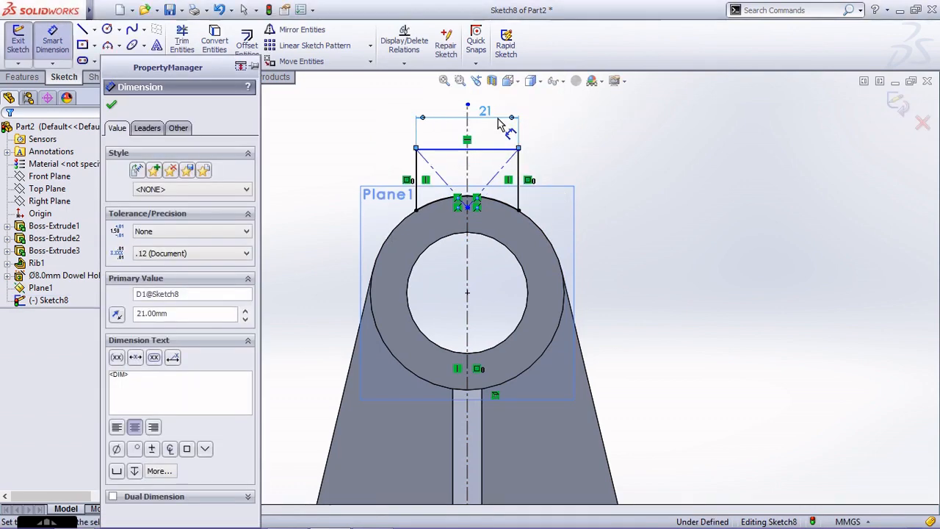
# Dimension the distance from the bore's centre to the profile's top edge as 30 mm.
pyautogui.click(525, 282)
pyautogui.click(507, 150)
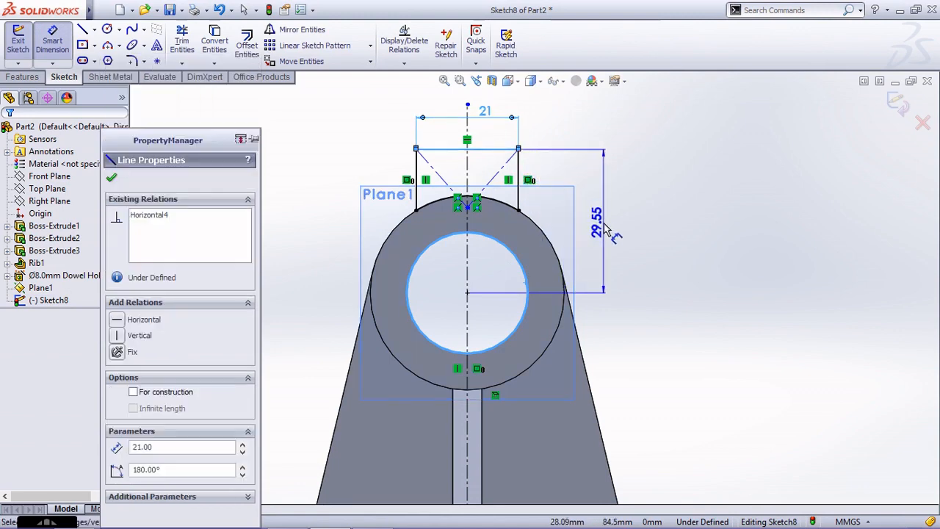
pyautogui.click(606, 229)
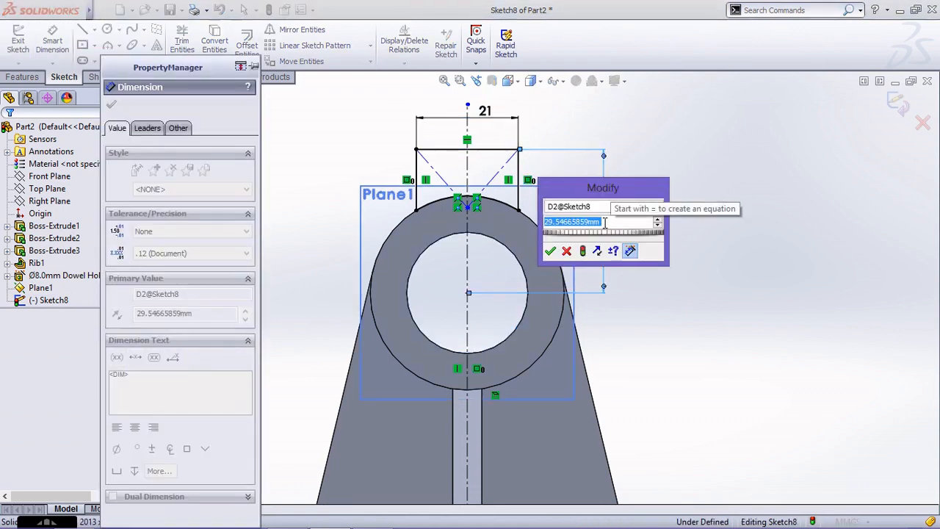
pyautogui.write('30')
pyautogui.press('Return')
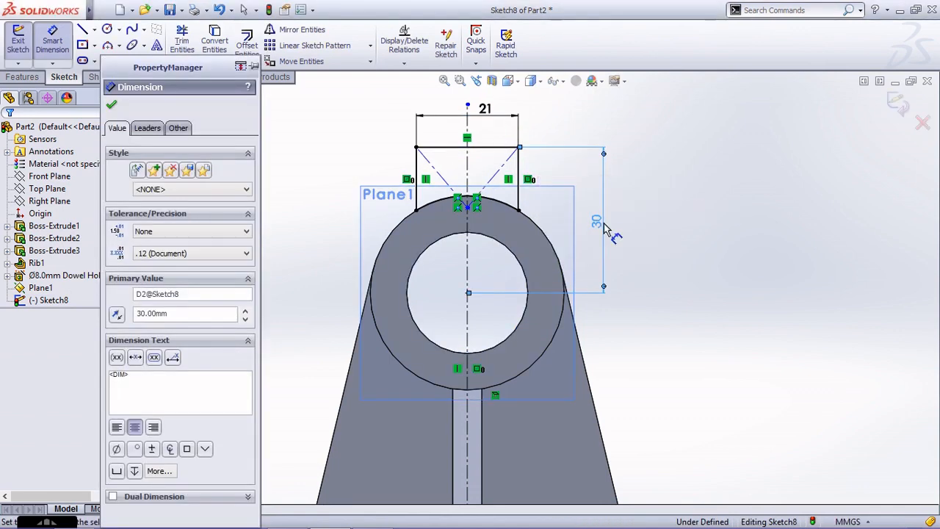
pyautogui.scroll(1, 586, 239)
pyautogui.scroll(-1, 577, 185)
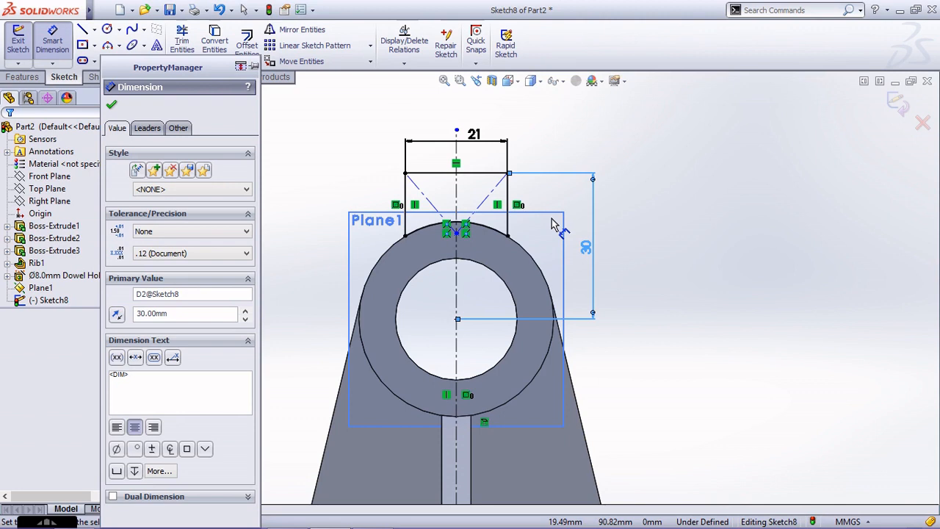
pyautogui.press('Escape')
# Delete the rectangle's leftover diagonal construction lines and its centre point.
pyautogui.click(493, 199)
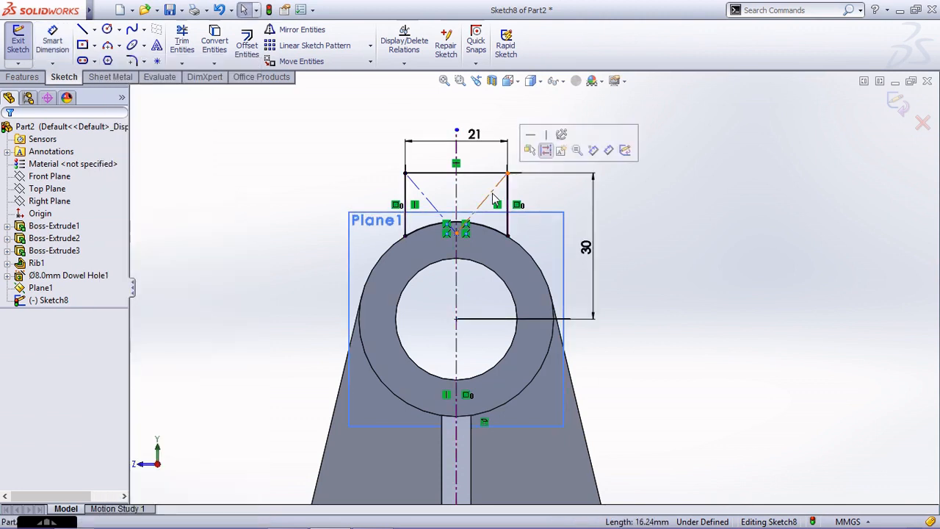
pyautogui.press('Escape')
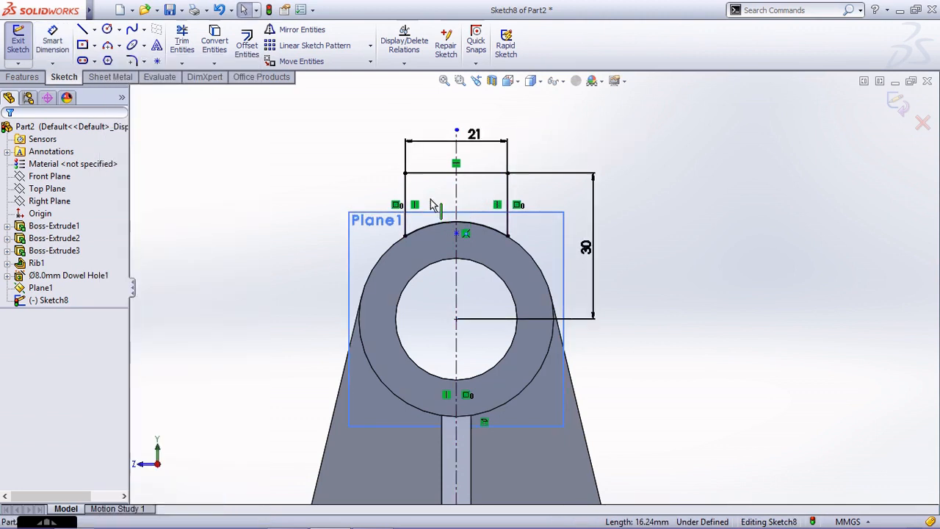
pyautogui.click(459, 232)
pyautogui.press('Delete')
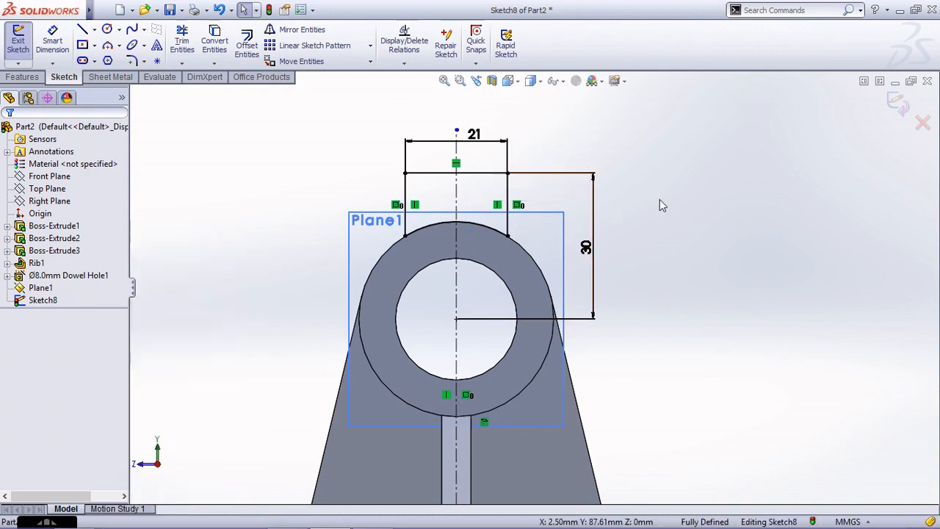
# Extrude the profile above the cylinder as a blind boss 24 mm deep in the reversed direction, back over the cylinder.
pyautogui.click(899, 104)
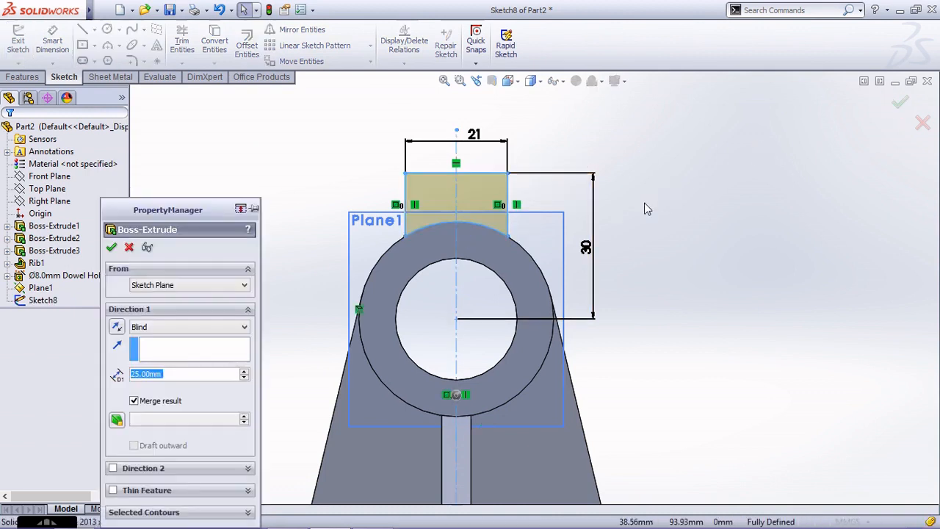
pyautogui.click(116, 328)
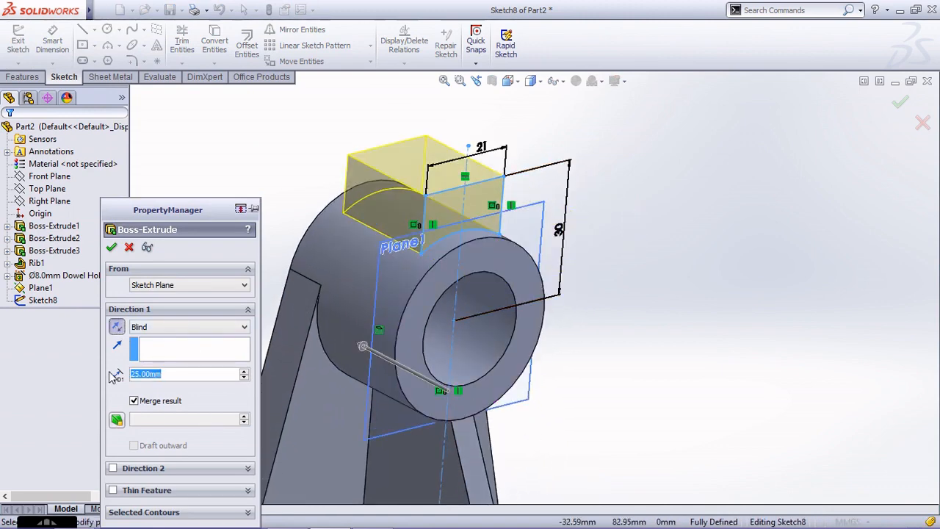
pyautogui.write('24')
pyautogui.press('Return')
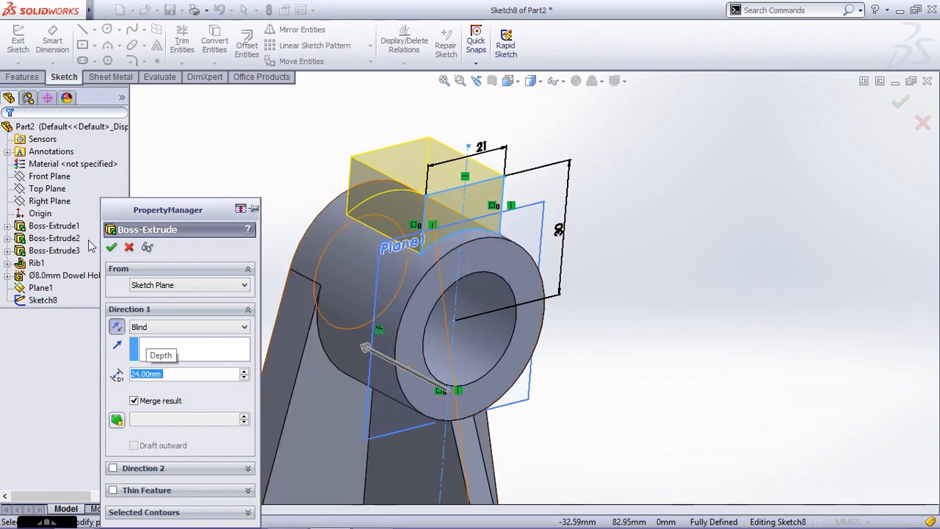
pyautogui.click(111, 247)
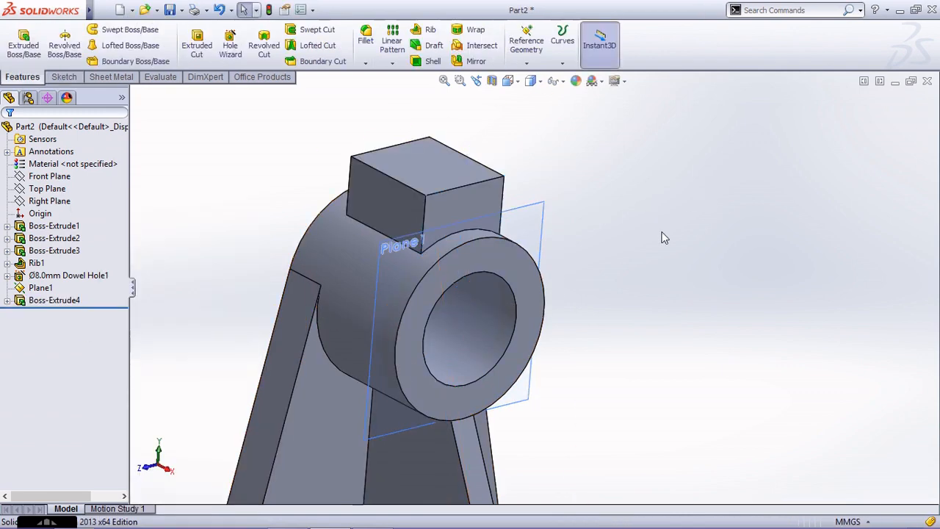
# Hide Plane1 and return the model to the isometric view.
pyautogui.click(541, 211)
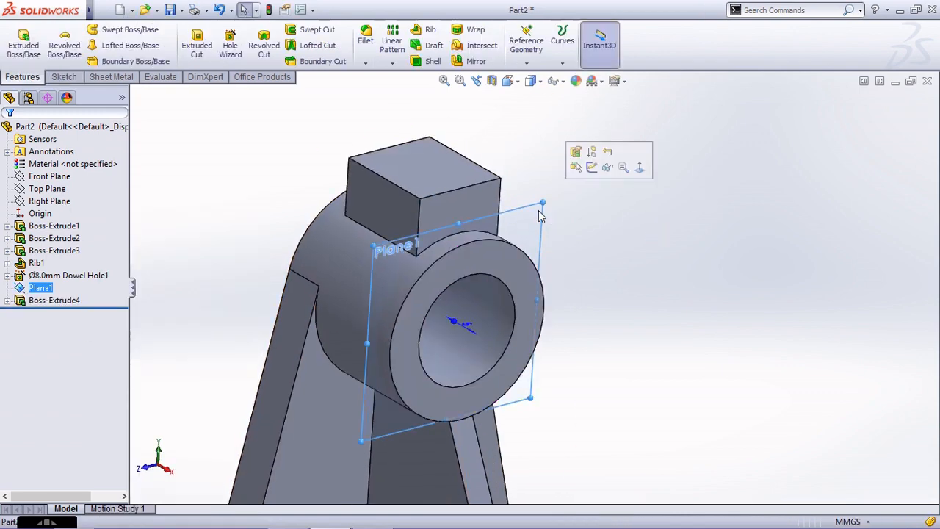
pyautogui.click(606, 167)
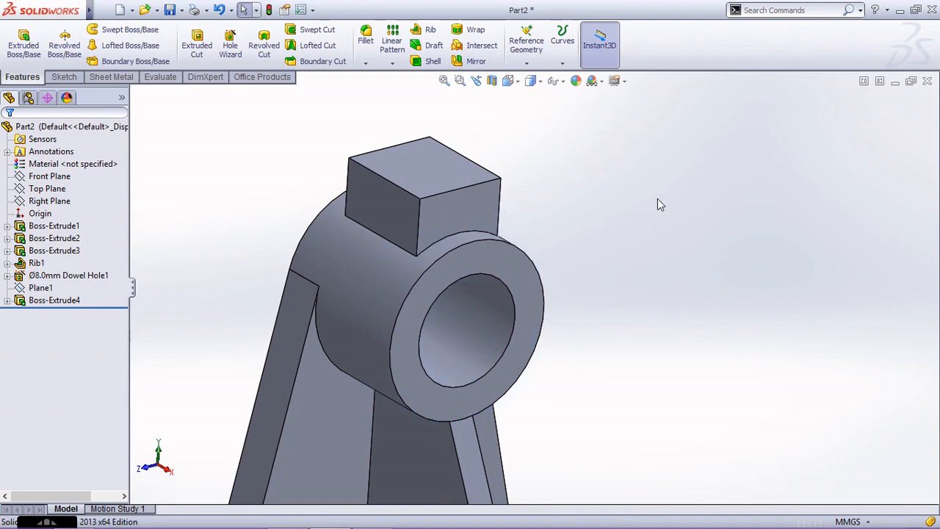
pyautogui.hotkey('ctrl', '7')
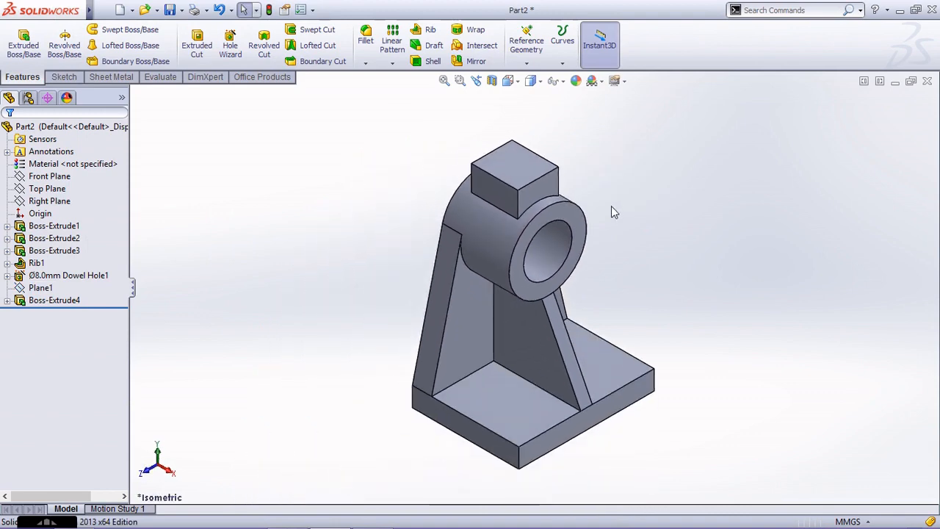
pyautogui.moveTo(607, 208)
pyautogui.mouseDown(button='middle')
pyautogui.moveTo(556, 168)
pyautogui.moveTo(556, 179)
pyautogui.moveTo(525, 143)
pyautogui.moveTo(606, 194)
pyautogui.mouseUp(button='middle')
pyautogui.hotkey('ctrl', '7')
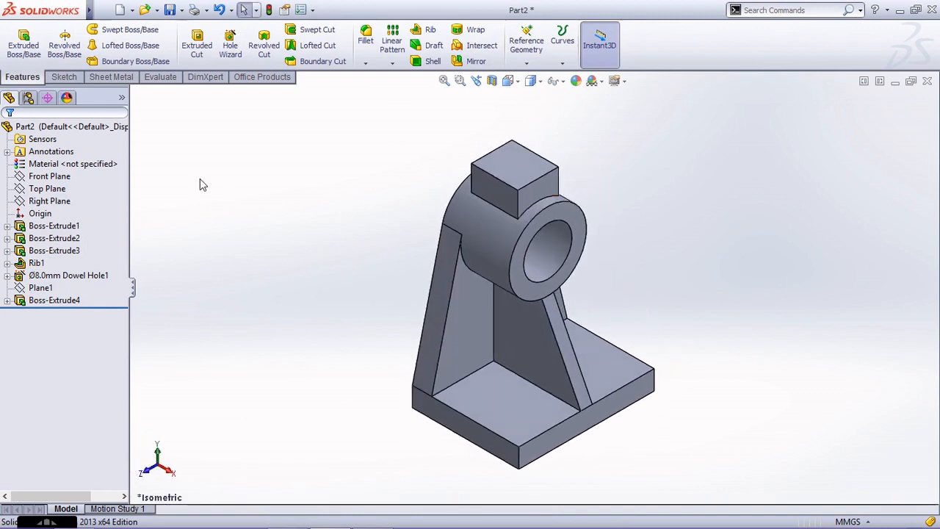
# Start an Extruded Cut sketch on the cylinder's annular end face and draw a vertical construction line from the origin past the block's top.
pyautogui.click(197, 45)
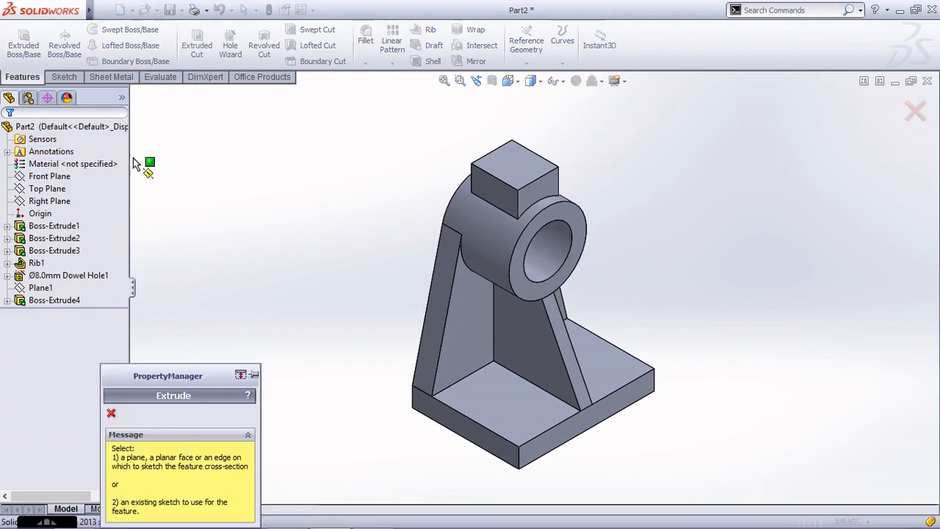
pyautogui.click(50, 177)
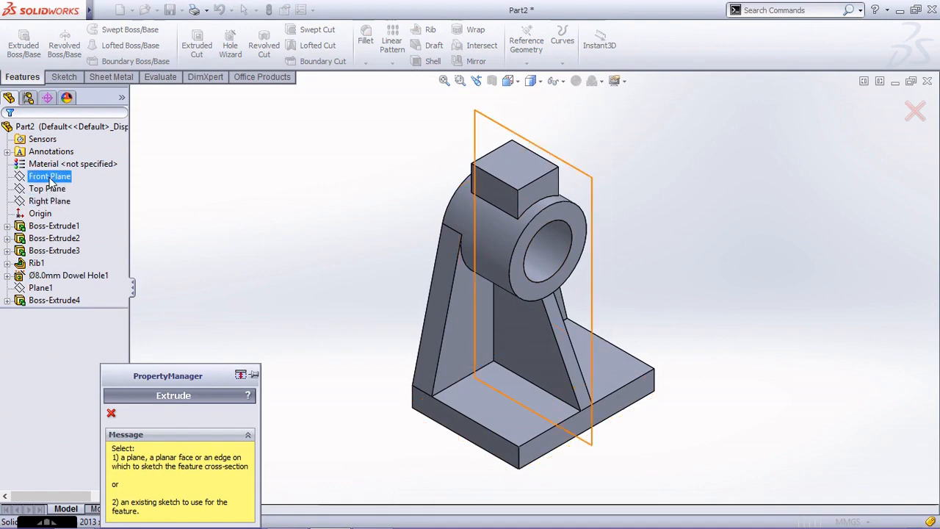
pyautogui.click(565, 217)
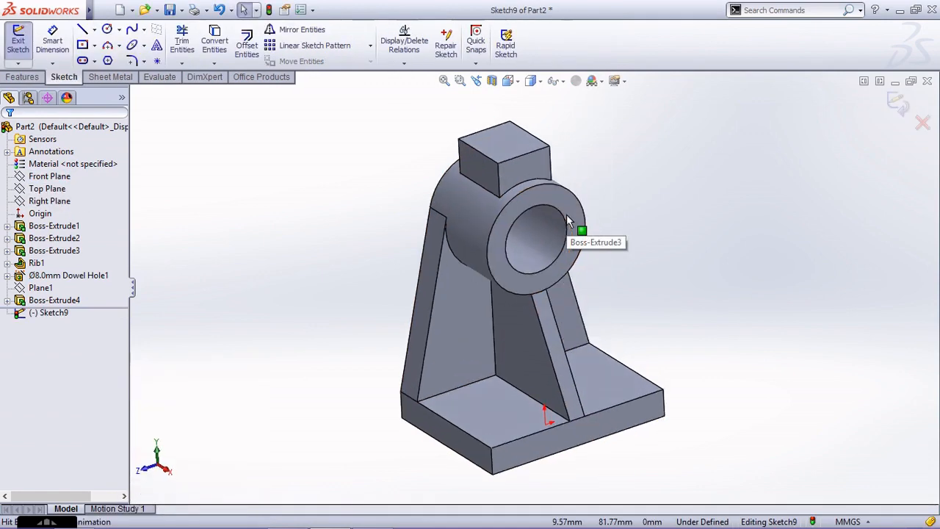
pyautogui.click(94, 29)
pyautogui.click(114, 64)
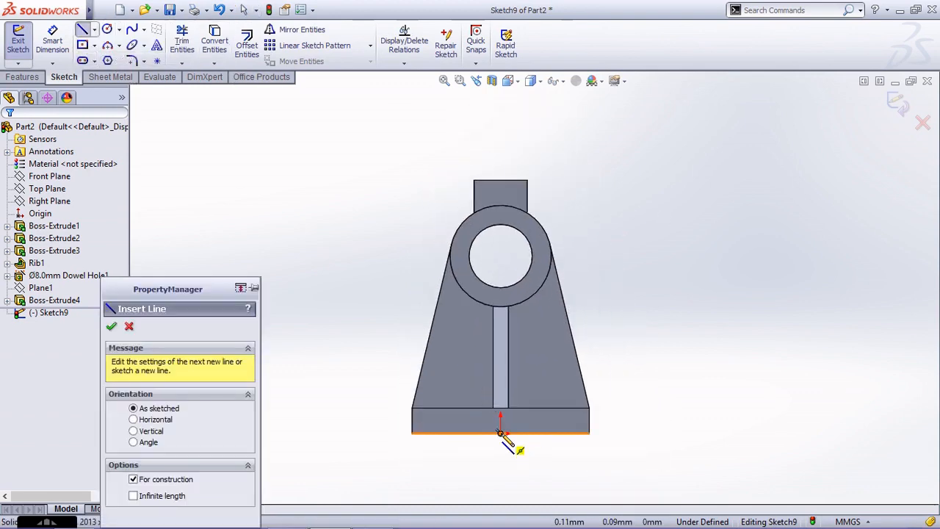
pyautogui.click(501, 434)
pyautogui.click(501, 136)
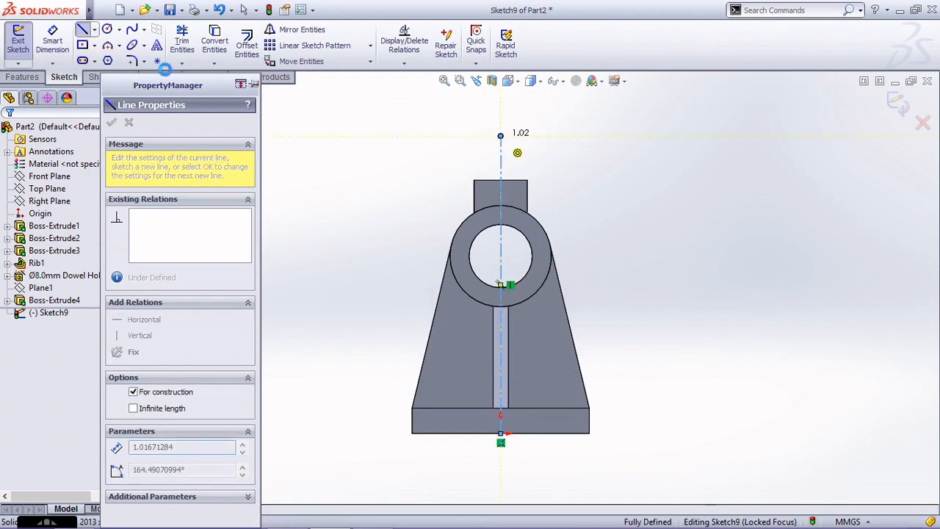
pyautogui.press('Escape')
# Sketch a center rectangle about 11 mm wide on the construction line, reaching from above the block down into the bore.
pyautogui.click(83, 45)
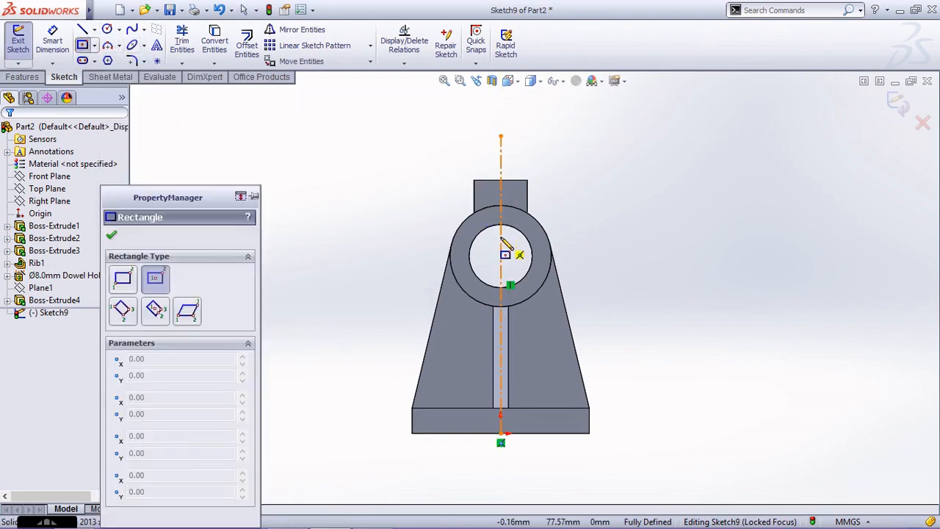
pyautogui.click(500, 236)
pyautogui.click(487, 158)
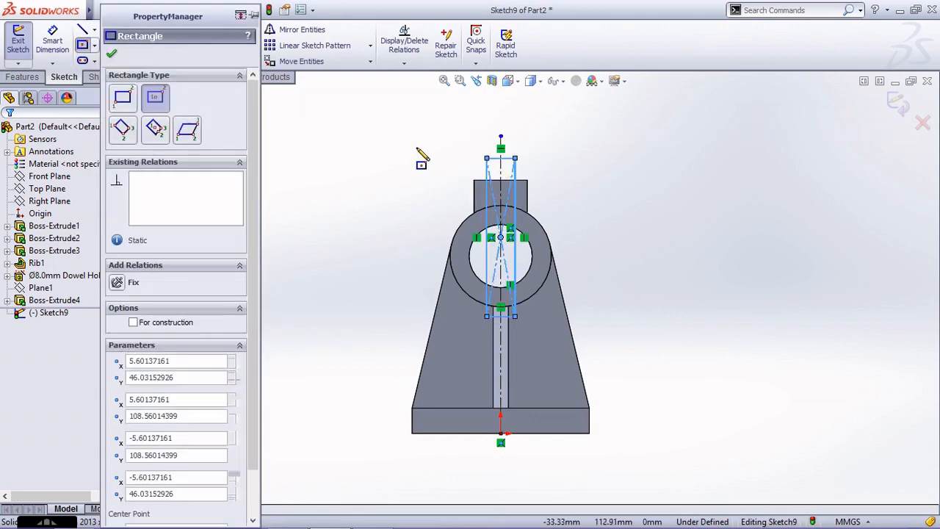
pyautogui.press('Escape')
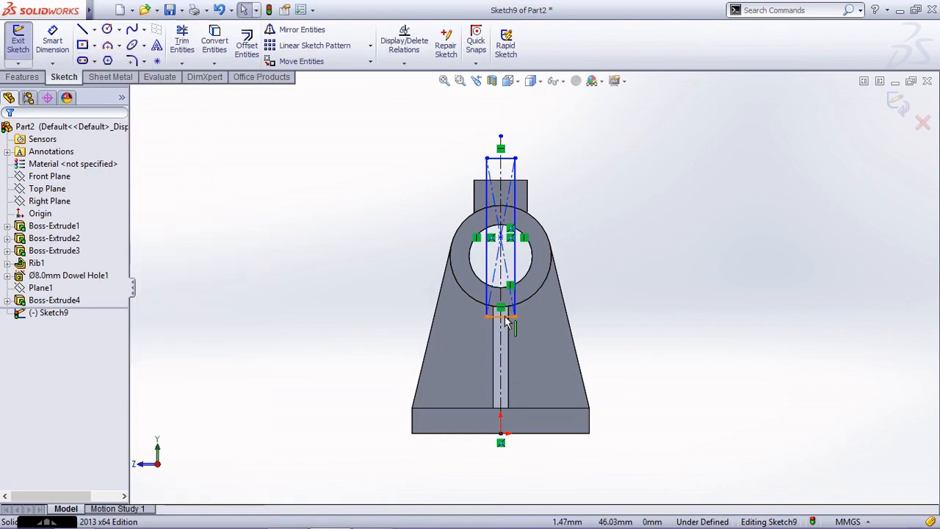
pyautogui.moveTo(505, 317); pyautogui.dragTo(501, 261)
pyautogui.press('Escape')
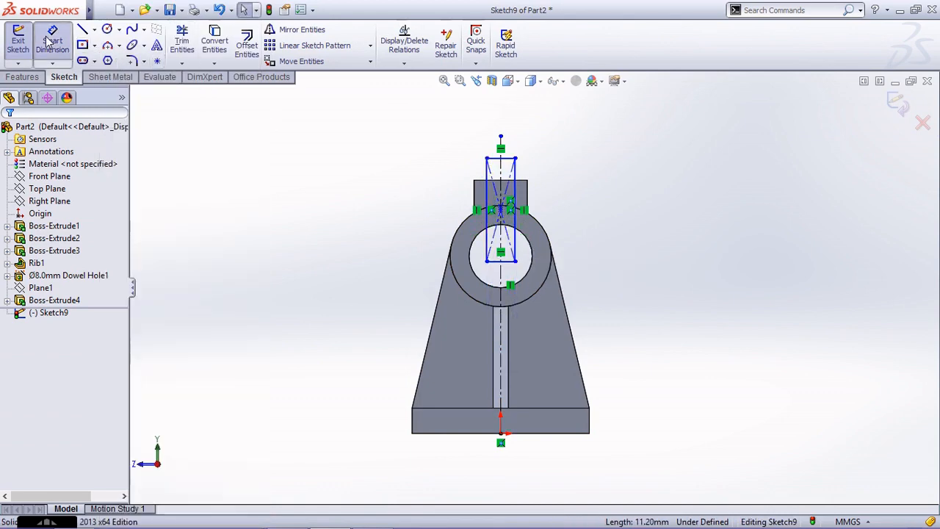
# Dimension the rectangle's width to 3 mm.
pyautogui.click(48, 42)
pyautogui.scroll(-2, 541, 204)
pyautogui.click(505, 156)
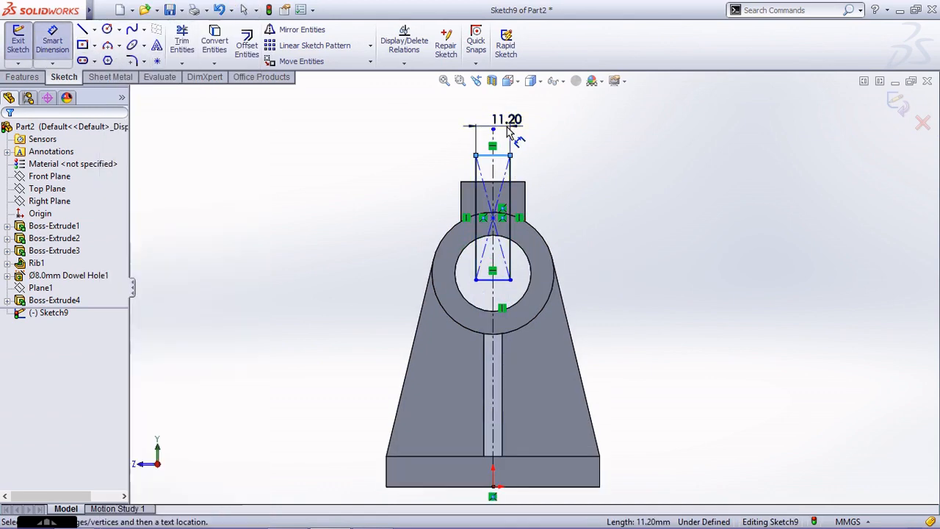
pyautogui.click(507, 130)
pyautogui.write('3')
pyautogui.press('Return')
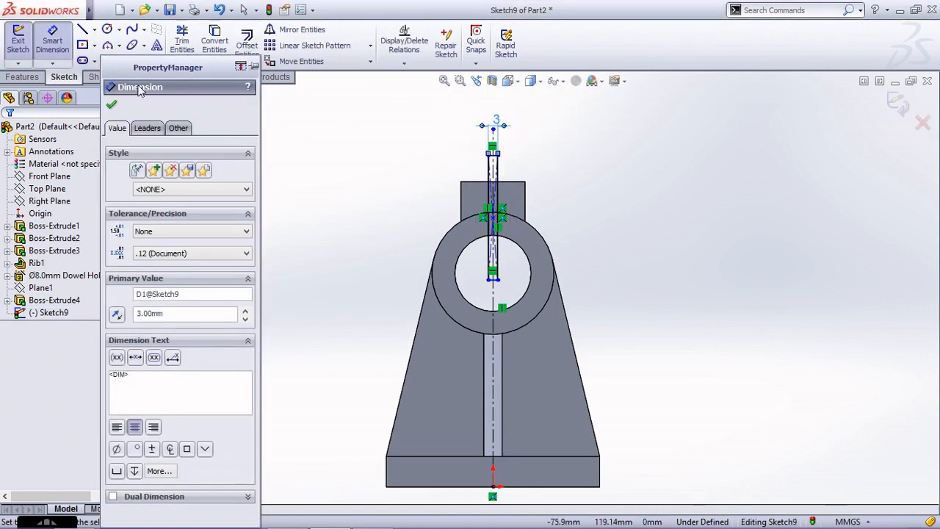
pyautogui.click(113, 107)
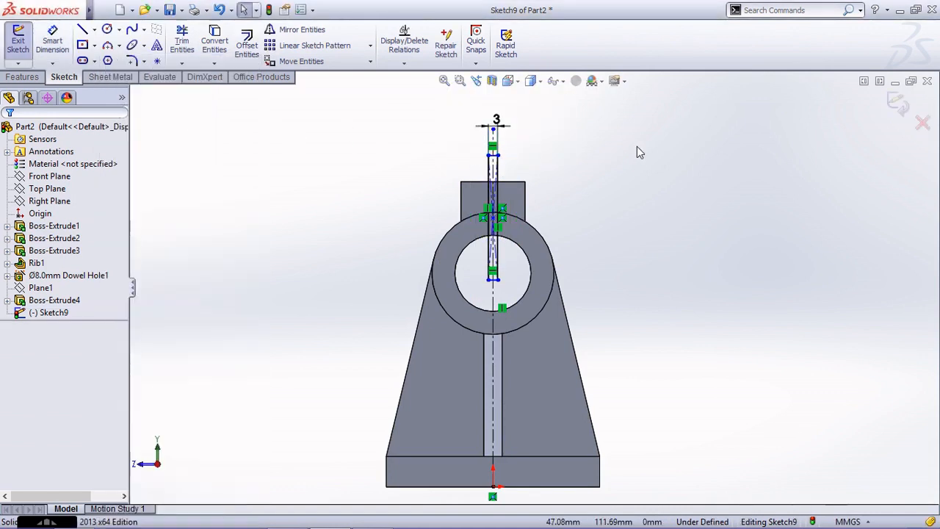
# Make the rectangle's top edge collinear with the block's top edge.
pyautogui.scroll(-2, 558, 165)
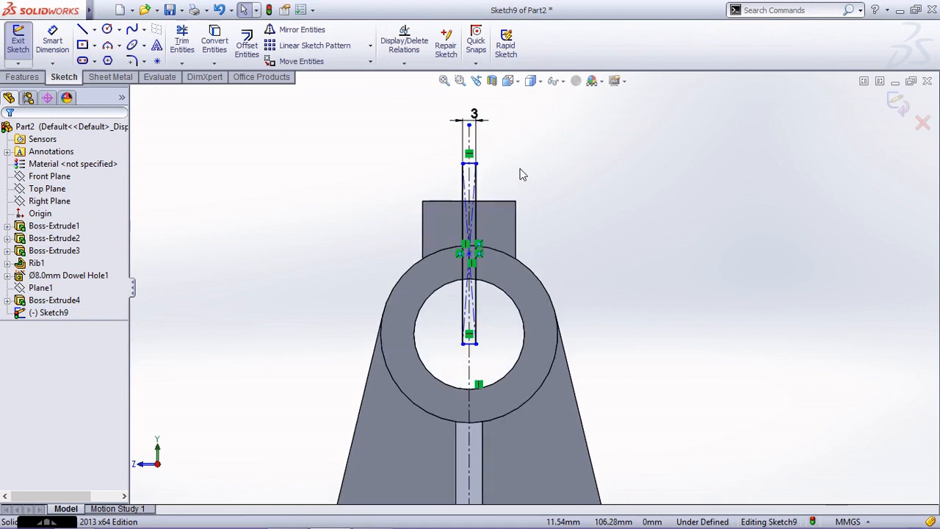
pyautogui.scroll(-1, 472, 170)
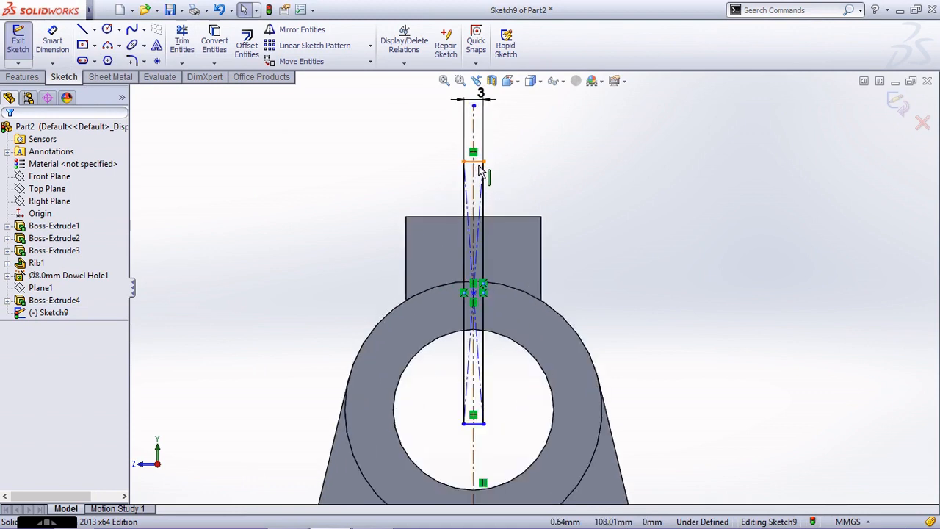
pyautogui.click(479, 166)
pyautogui.keyDown('ctrl'); pyautogui.click(512, 217); pyautogui.keyUp('ctrl')
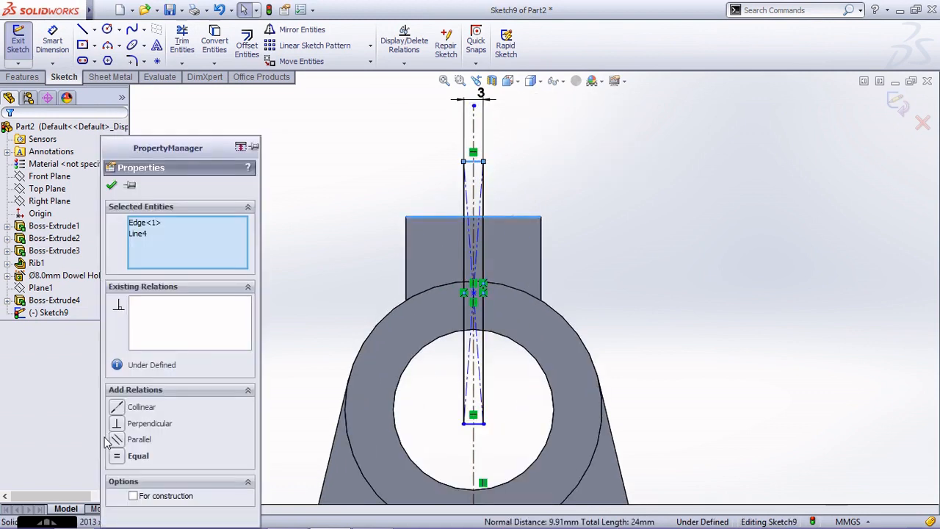
pyautogui.click(137, 409)
pyautogui.click(390, 180)
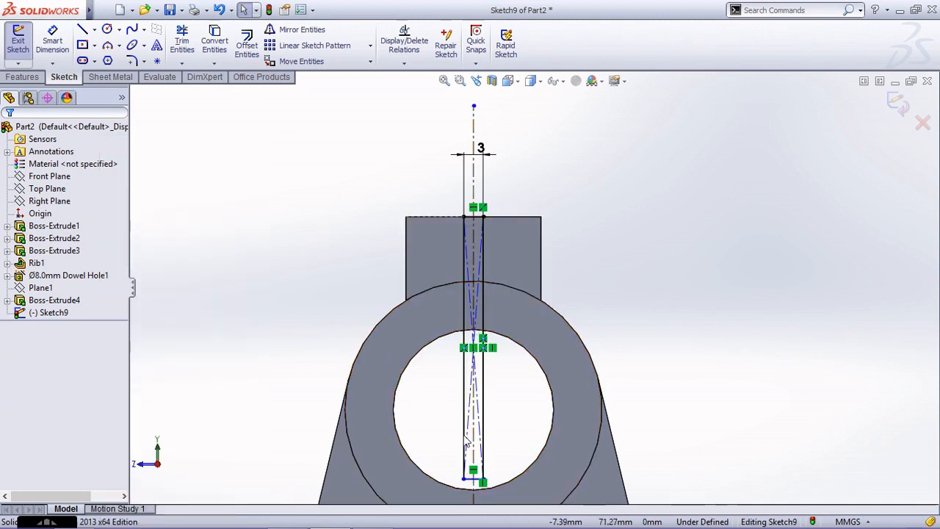
# Shorten the rectangle by moving its bottom edge up to just below the top of the bore.
pyautogui.scroll(-3, 476, 501)
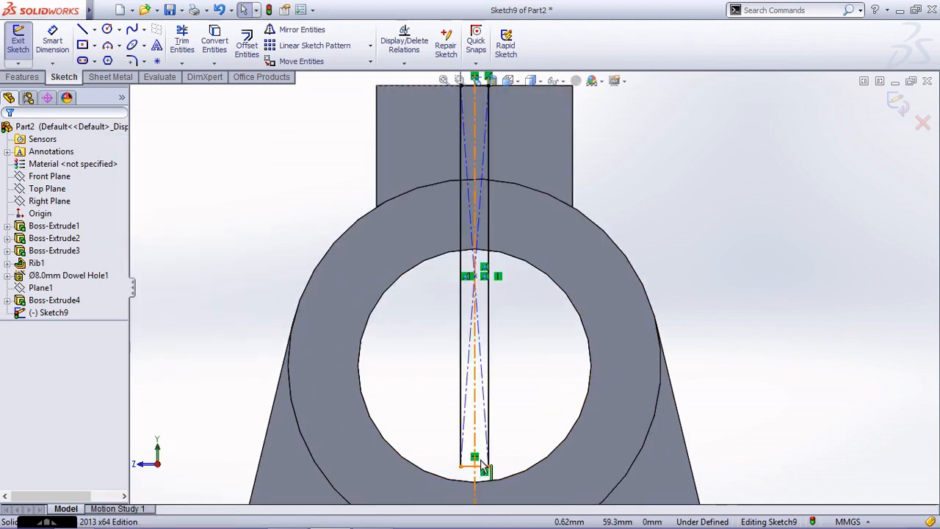
pyautogui.moveTo(483, 468); pyautogui.dragTo(476, 281)
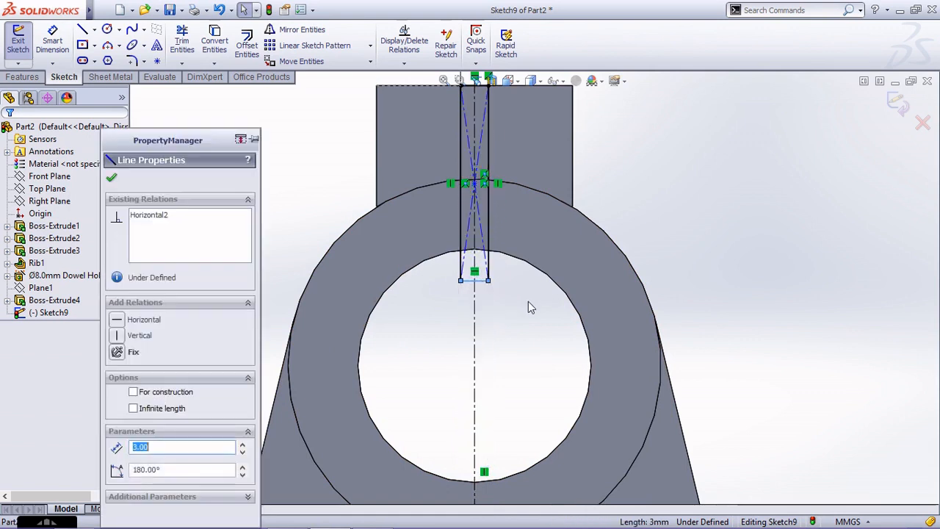
pyautogui.click(528, 301)
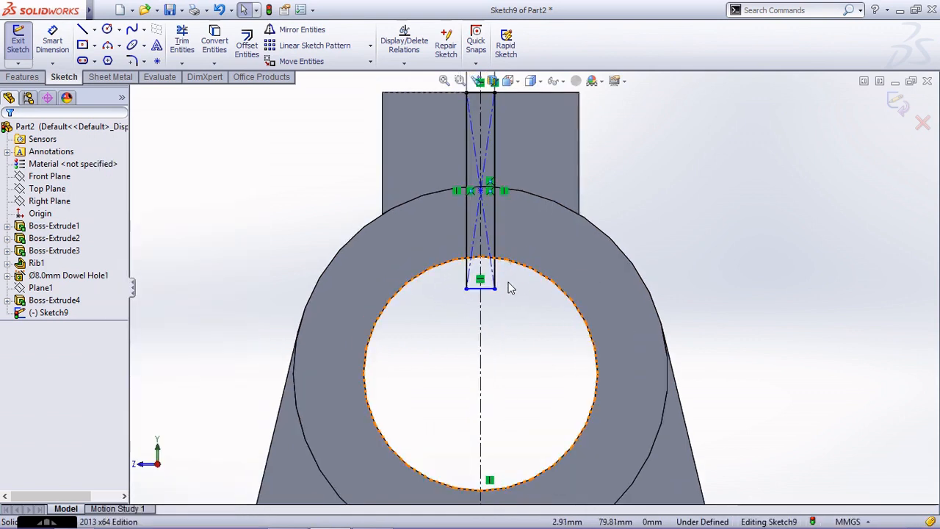
# Convert the bore's circular edge into a sketch entity.
pyautogui.click(215, 40)
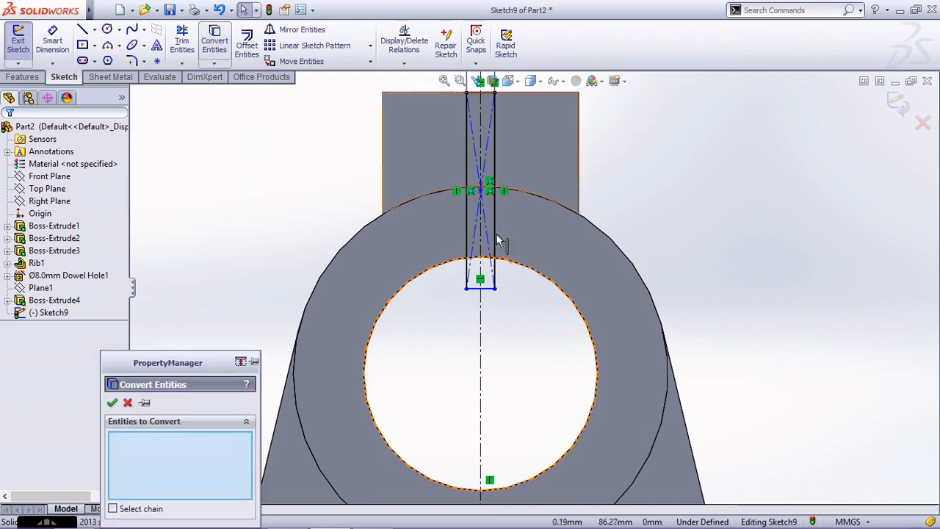
pyautogui.click(514, 269)
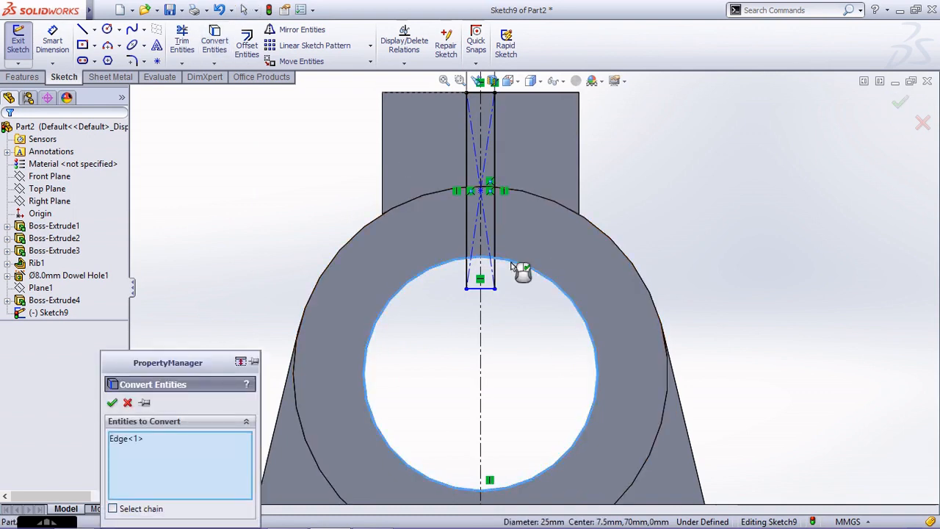
pyautogui.click(113, 403)
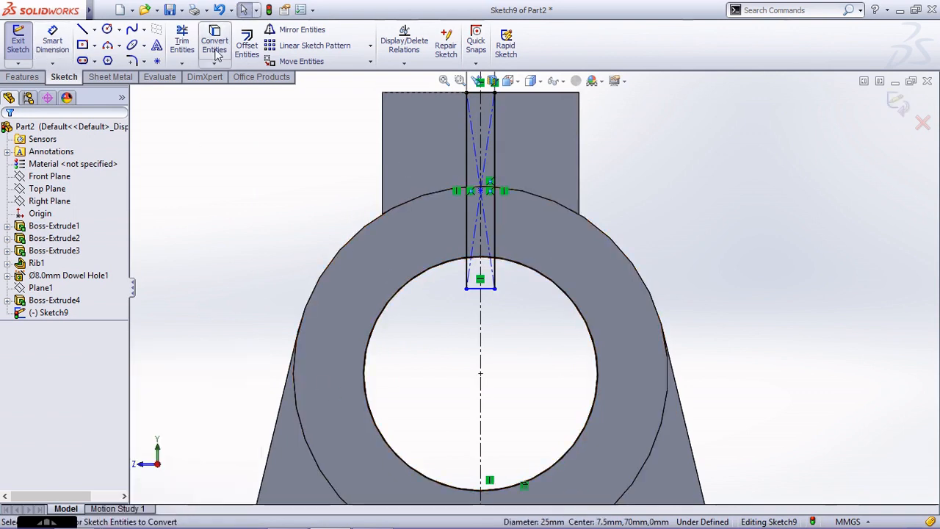
# Power-trim the rectangle's portion inside the bore and the converted circle's arc outside the slot, leaving a closed slot profile.
pyautogui.click(182, 40)
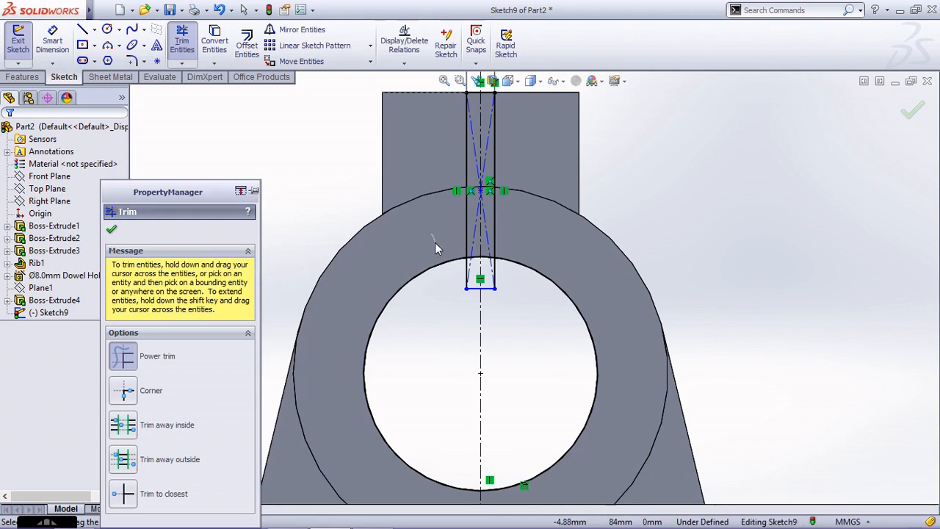
pyautogui.moveTo(434, 248); pyautogui.dragTo(444, 301)
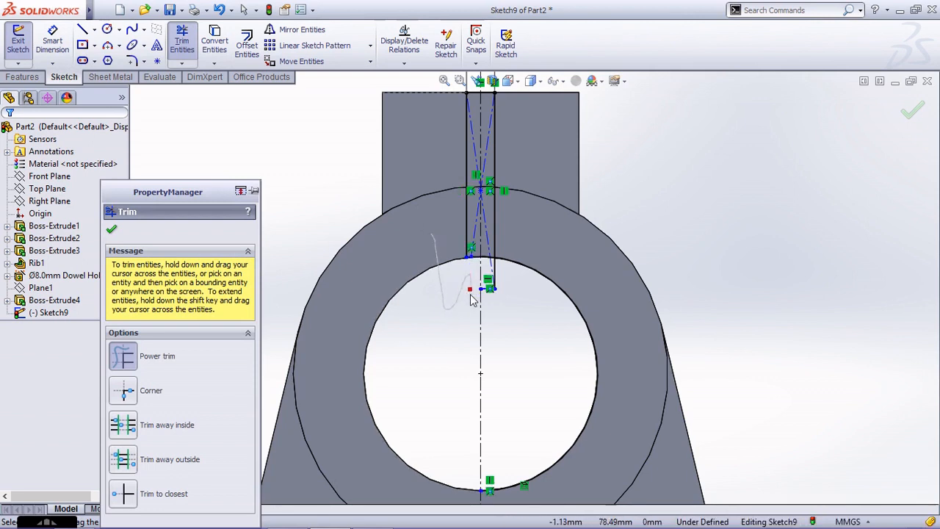
pyautogui.moveTo(474, 299)
pyautogui.mouseDown()
pyautogui.moveTo(594, 268)
pyautogui.moveTo(562, 269)
pyautogui.moveTo(491, 301)
pyautogui.mouseUp()
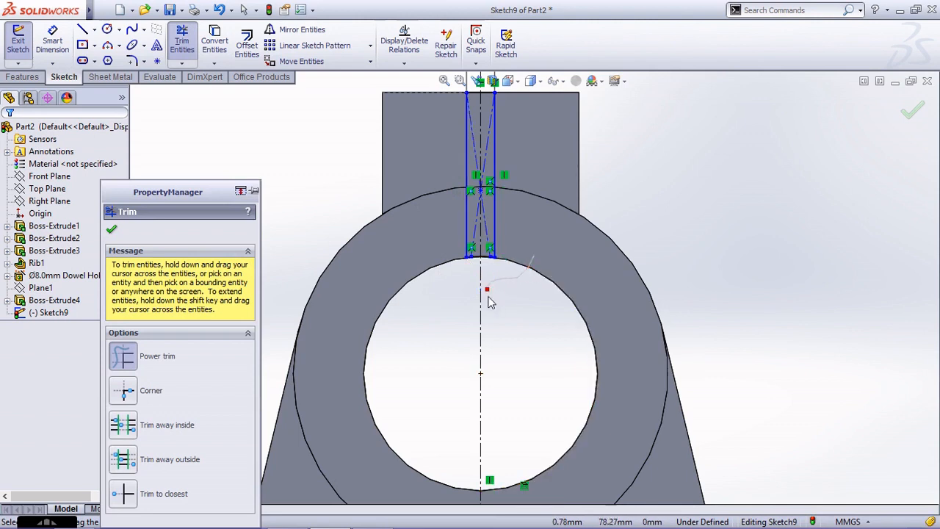
pyautogui.scroll(3, 492, 301)
pyautogui.scroll(-1, 575, 226)
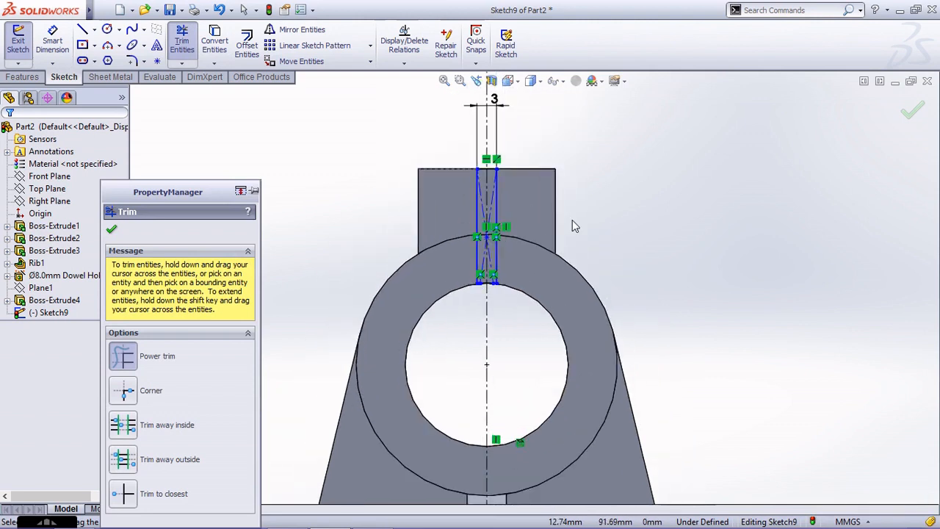
pyautogui.press('Escape')
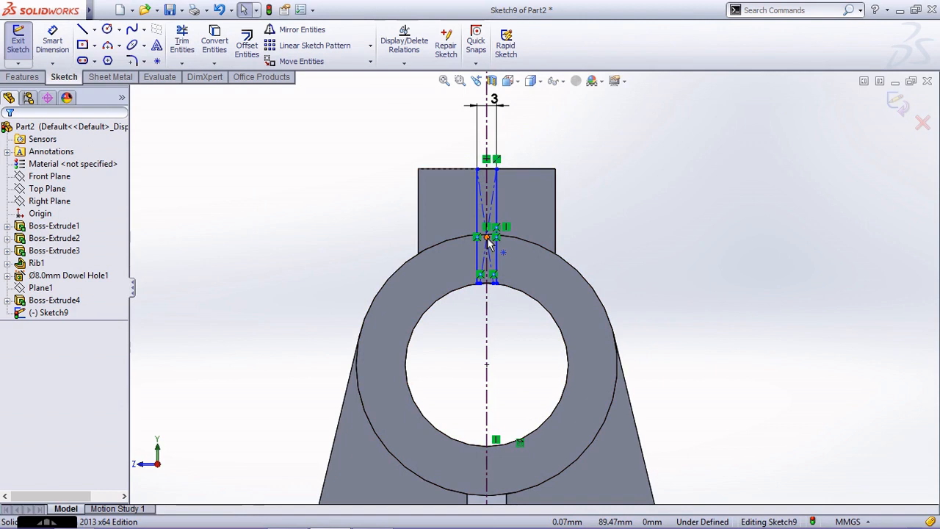
# Make the slot profile's two vertical sides symmetric about the vertical centerline.
pyautogui.click(488, 239)
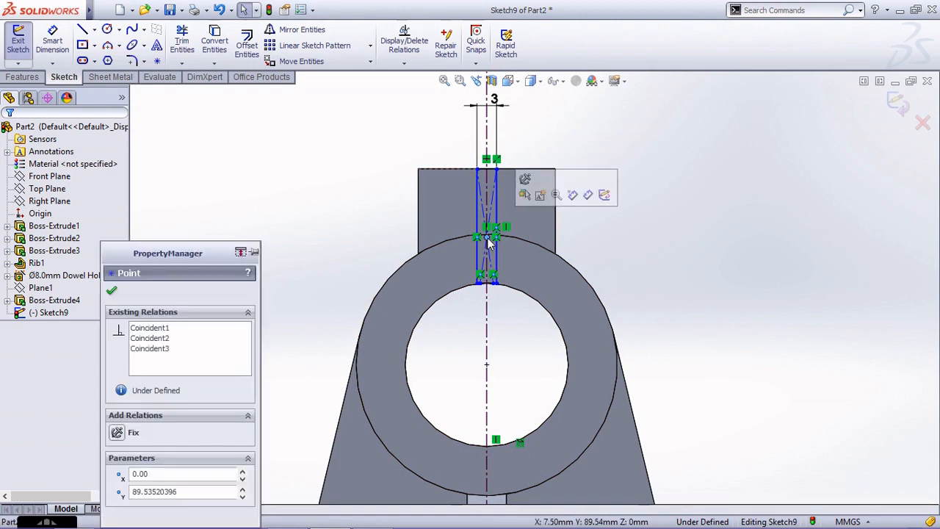
pyautogui.press('Escape')
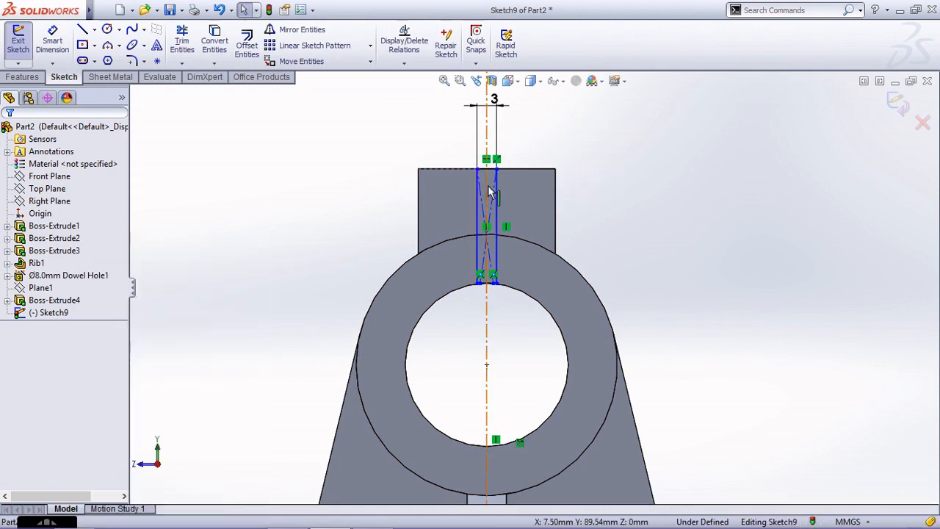
pyautogui.click(484, 198)
pyautogui.keyDown('ctrl'); pyautogui.click(498, 210); pyautogui.keyUp('ctrl')
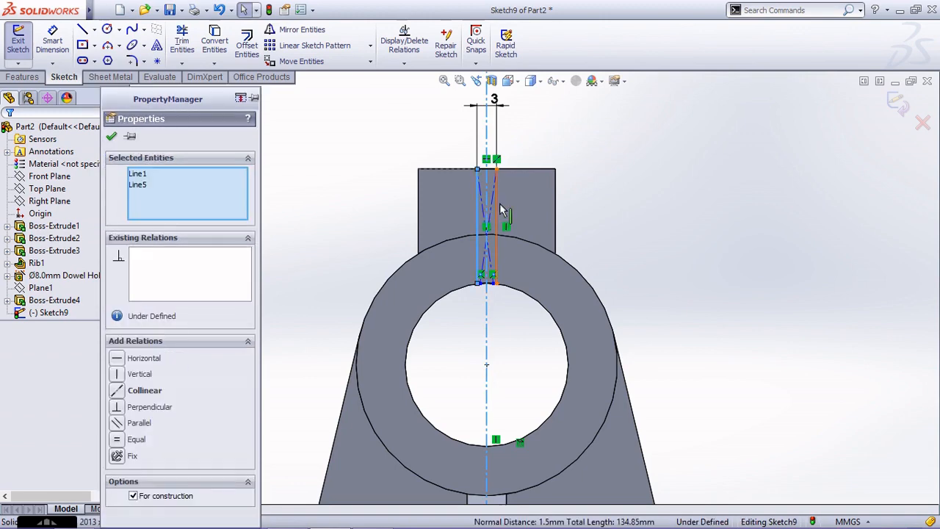
pyautogui.keyDown('ctrl'); pyautogui.click(486, 215); pyautogui.keyUp('ctrl')
pyautogui.click(144, 440)
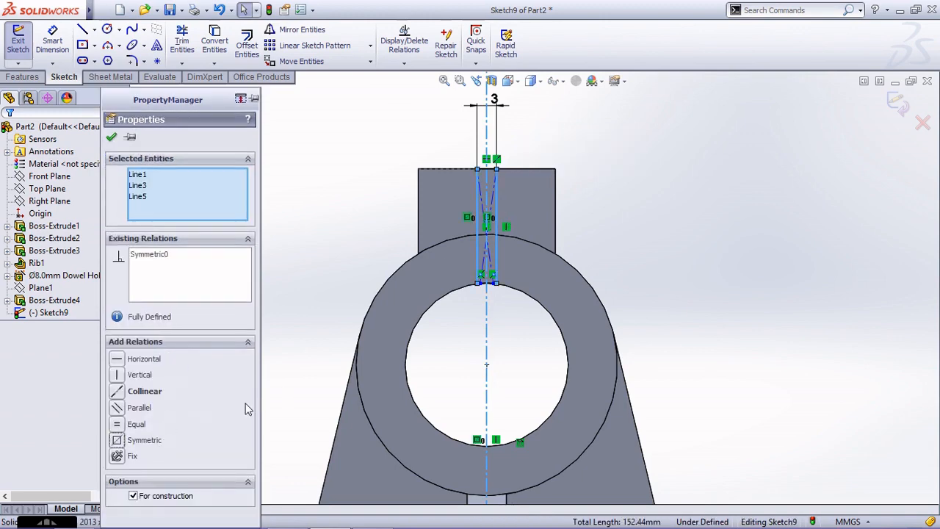
pyautogui.click(348, 216)
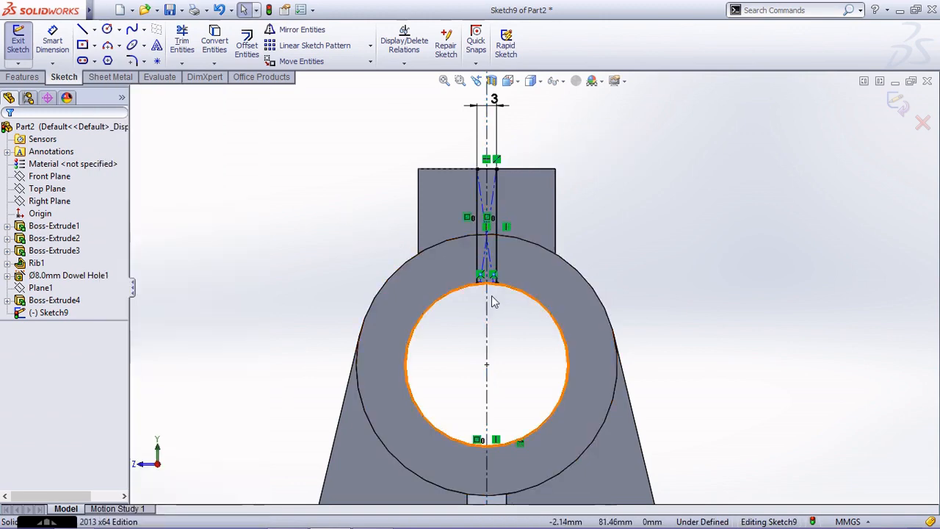
# Delete the two diagonal construction lines inside the slot profile.
pyautogui.click(487, 210)
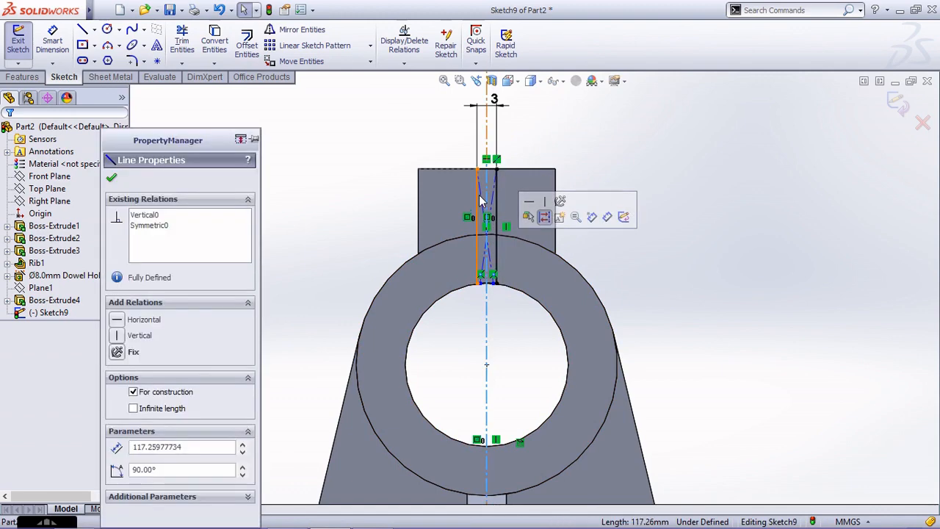
pyautogui.click(480, 195)
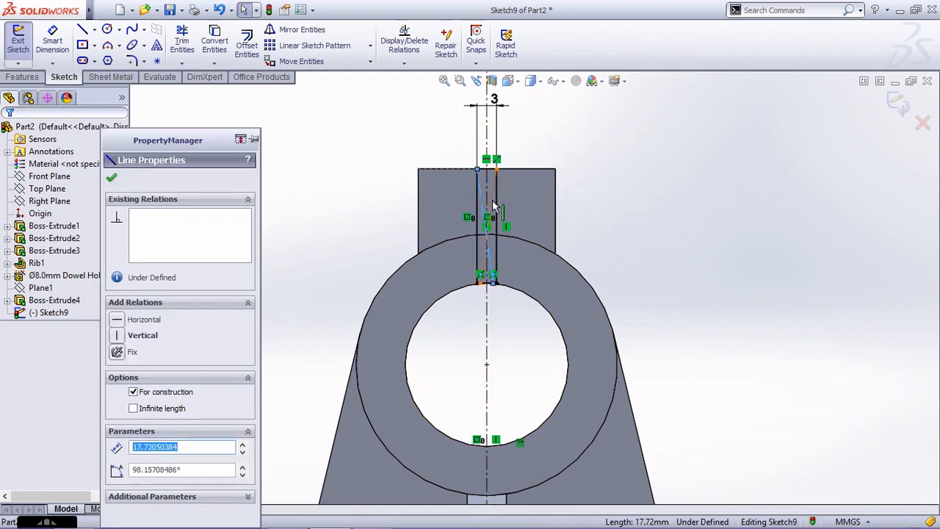
pyautogui.keyDown('ctrl'); pyautogui.click(494, 206); pyautogui.keyUp('ctrl')
pyautogui.press('Delete')
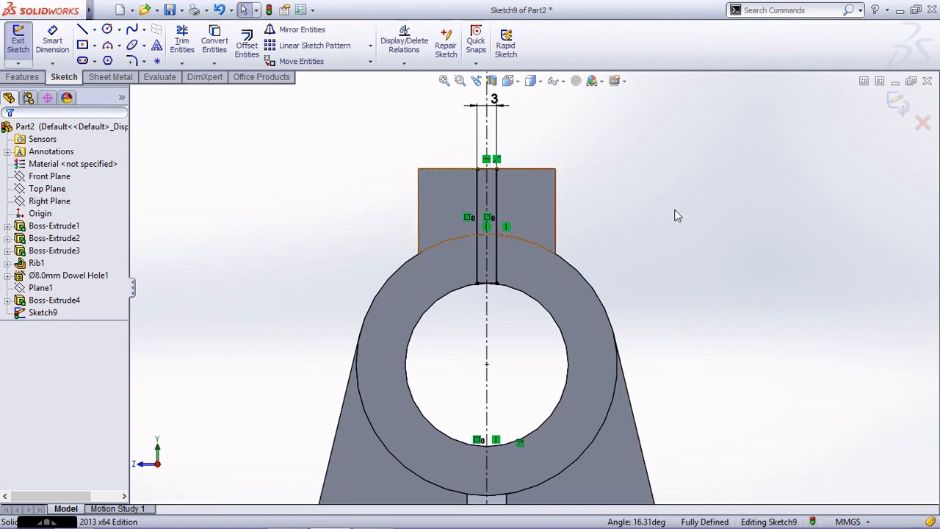
# Cut-extrude the slot profile Through All, splitting the block and the cylinder's upper wall.
pyautogui.click(893, 110)
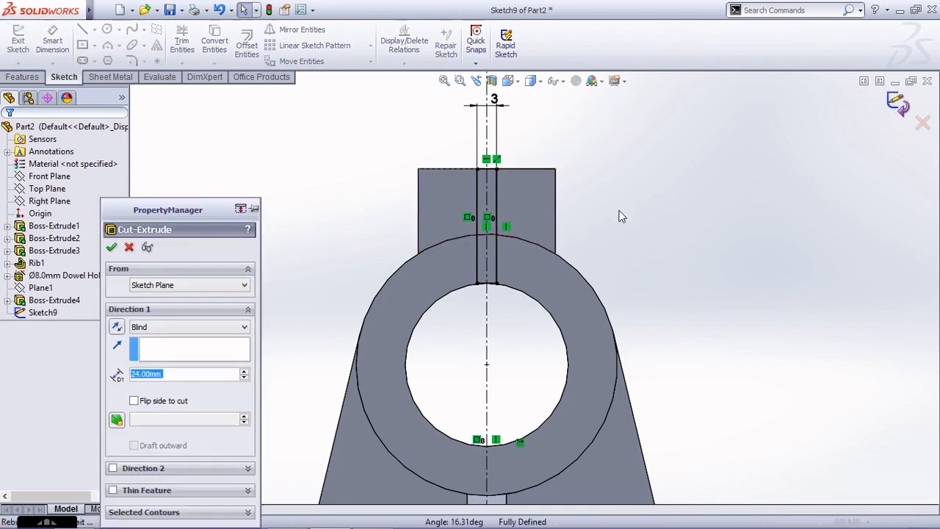
pyautogui.moveTo(621, 216)
pyautogui.mouseDown(button='middle')
pyautogui.moveTo(644, 222)
pyautogui.moveTo(664, 247)
pyautogui.mouseUp(button='middle')
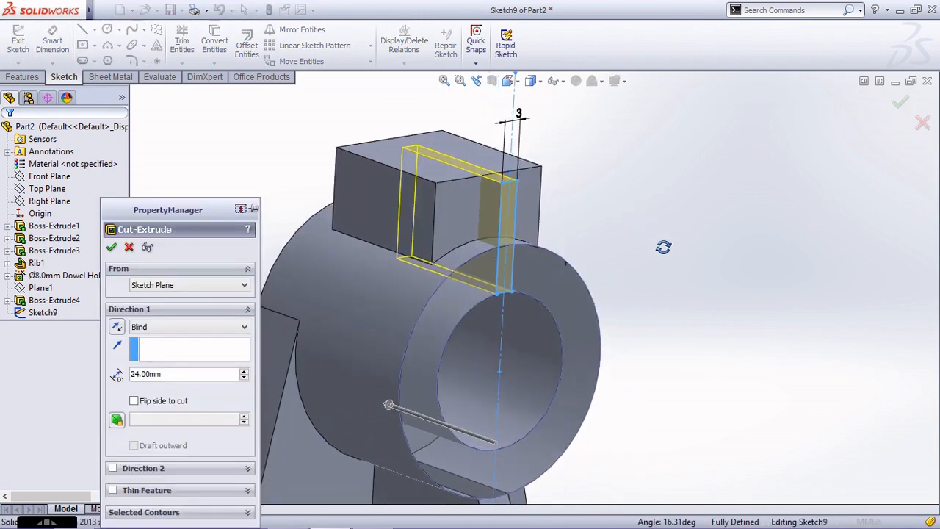
pyautogui.click(155, 333)
pyautogui.click(170, 347)
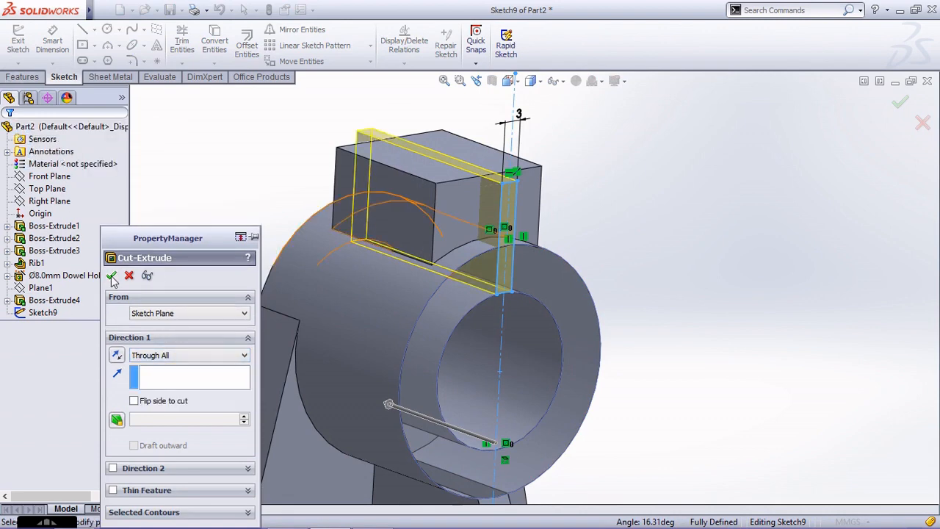
pyautogui.click(111, 277)
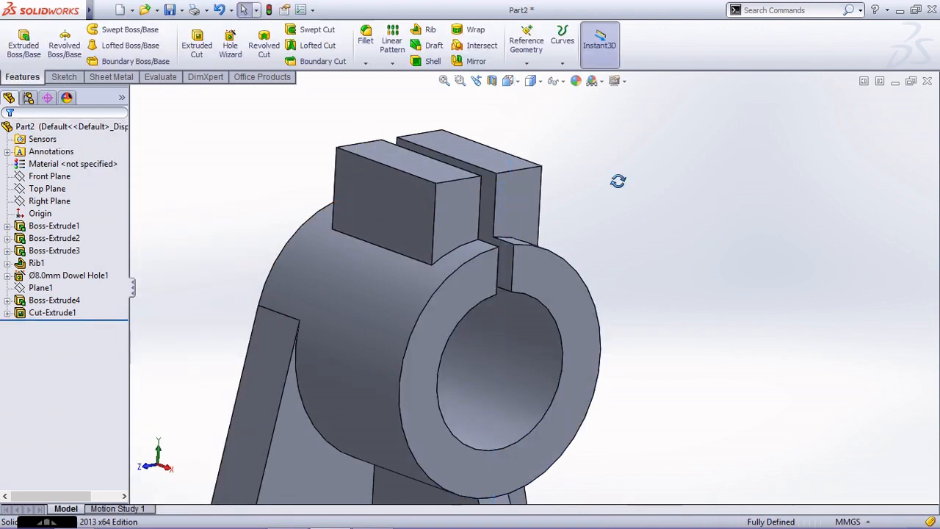
# Start a Hole Wizard dowel hole and place its center on the base plate's top face beside the rib, about 17 mm from the side edge.
pyautogui.moveTo(617, 181); pyautogui.dragTo(636, 225, button='middle')
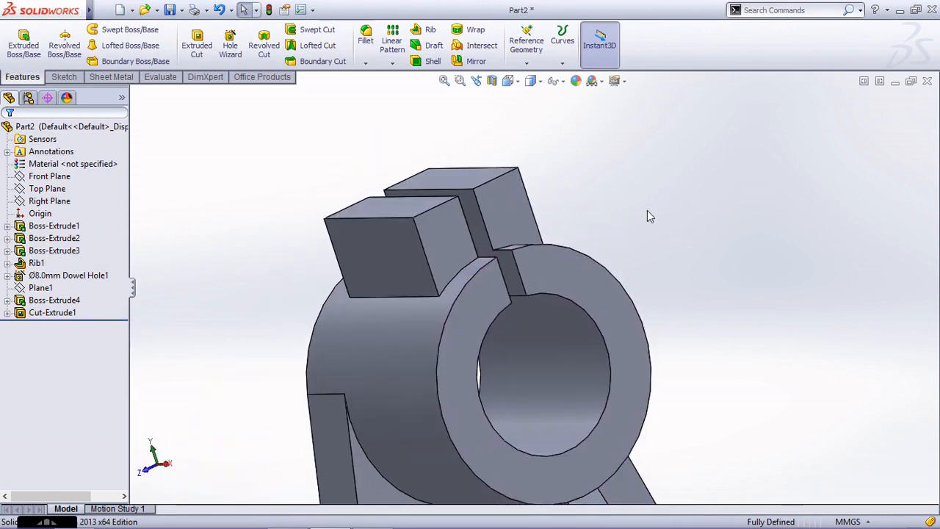
pyautogui.hotkey('ctrl', '7')
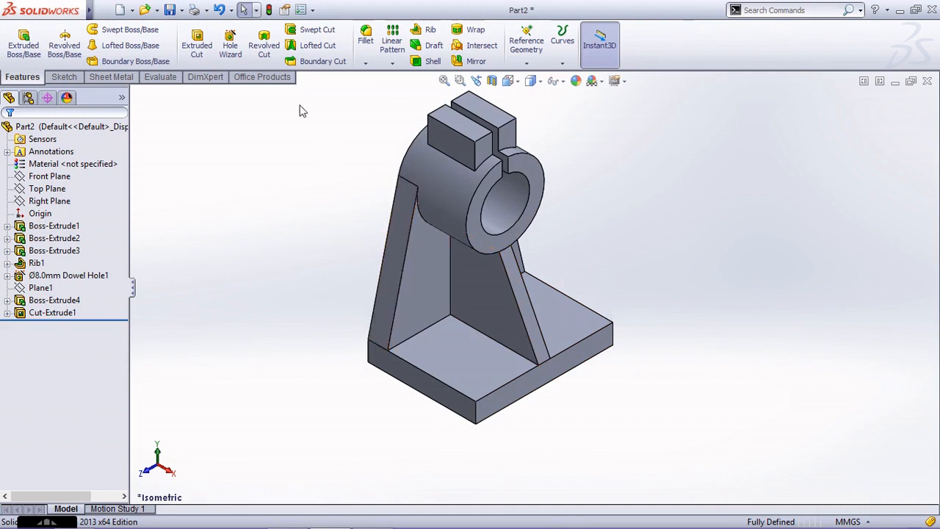
pyautogui.click(230, 45)
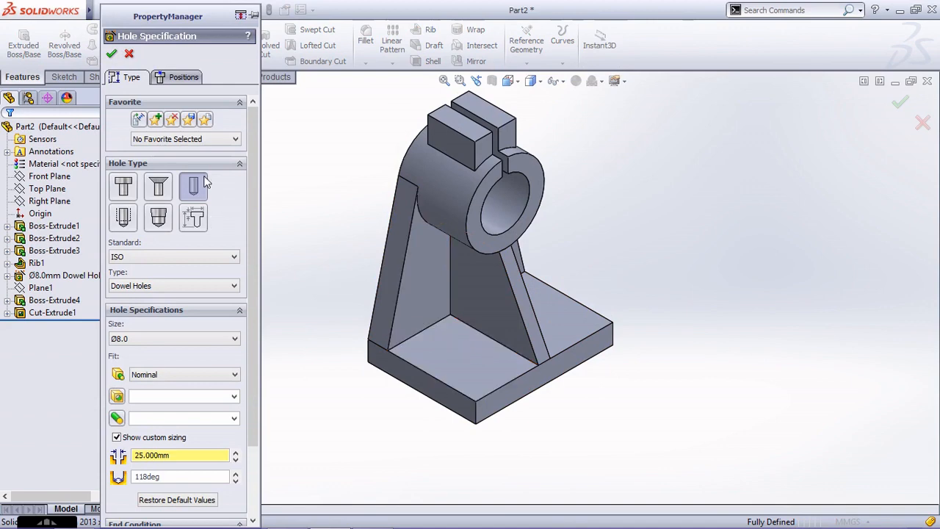
pyautogui.click(183, 78)
pyautogui.click(471, 367)
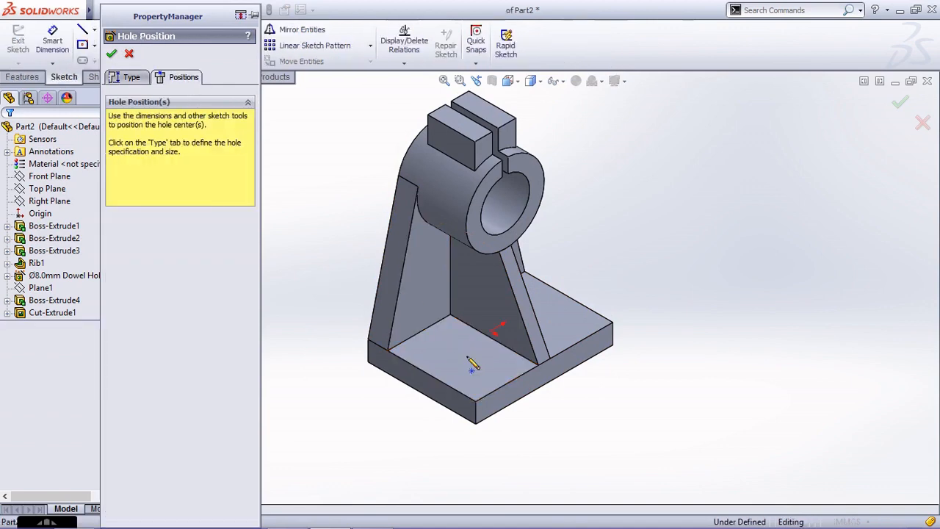
pyautogui.hotkey('ctrl', '8')
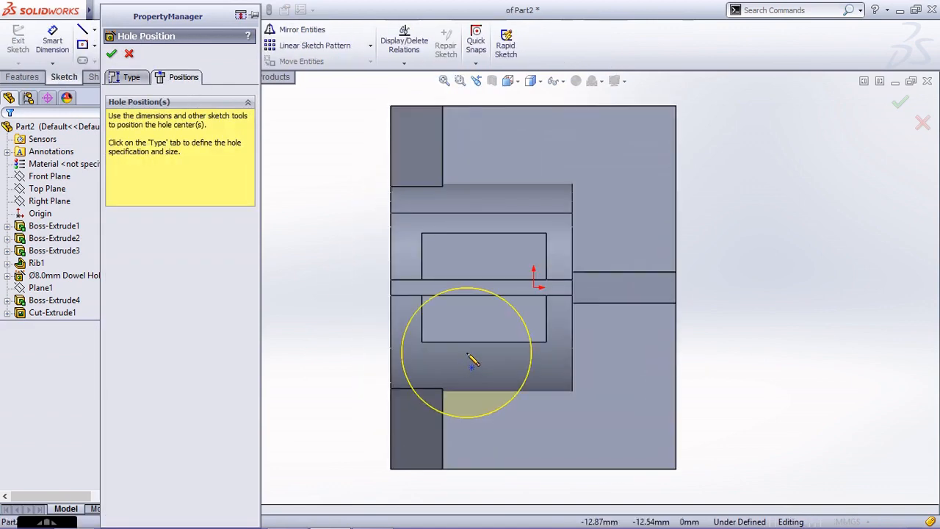
pyautogui.scroll(2, 474, 346)
pyautogui.scroll(-2, 604, 412)
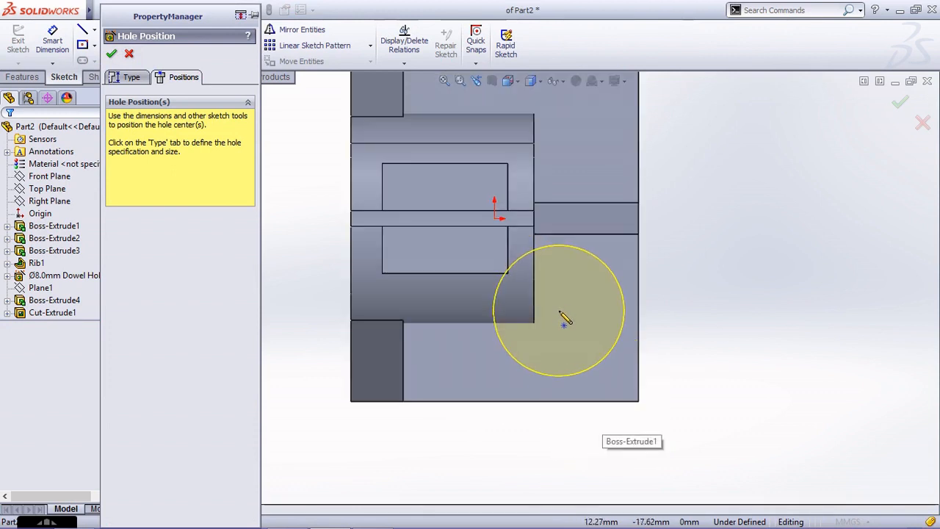
pyautogui.scroll(2, 562, 310)
pyautogui.scroll(-2, 619, 300)
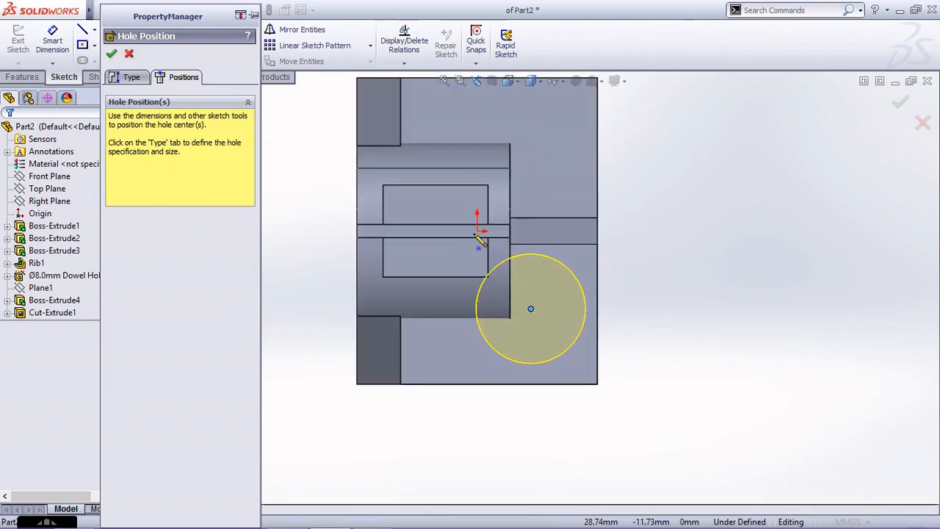
pyautogui.click(478, 231)
# Set the base plate hole's diameter to 10 mm with a Through All end condition and create it.
pyautogui.click(130, 78)
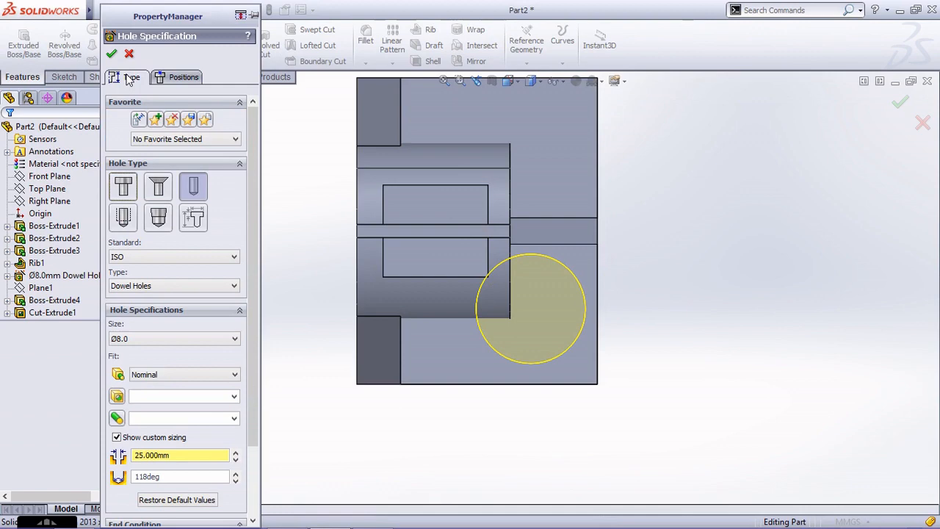
pyautogui.scroll(-3, 193, 332)
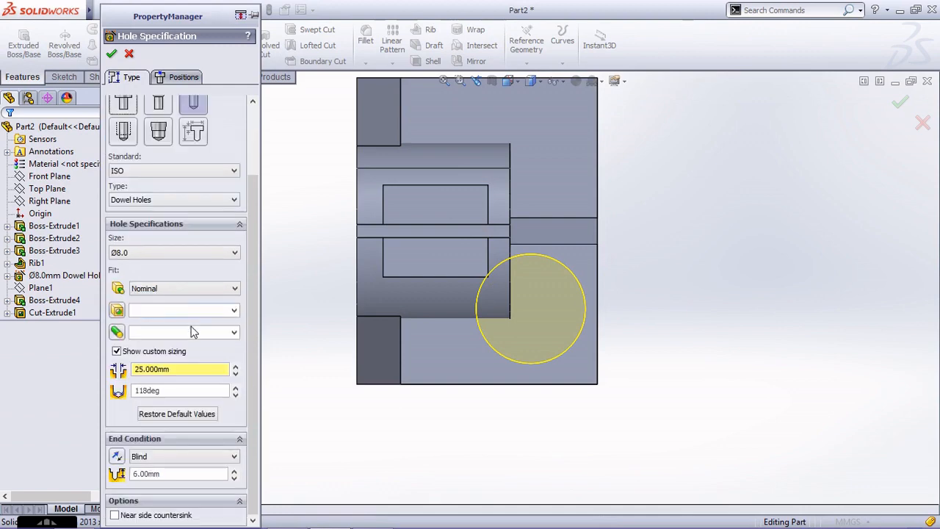
pyautogui.doubleClick(186, 370)
pyautogui.write('10')
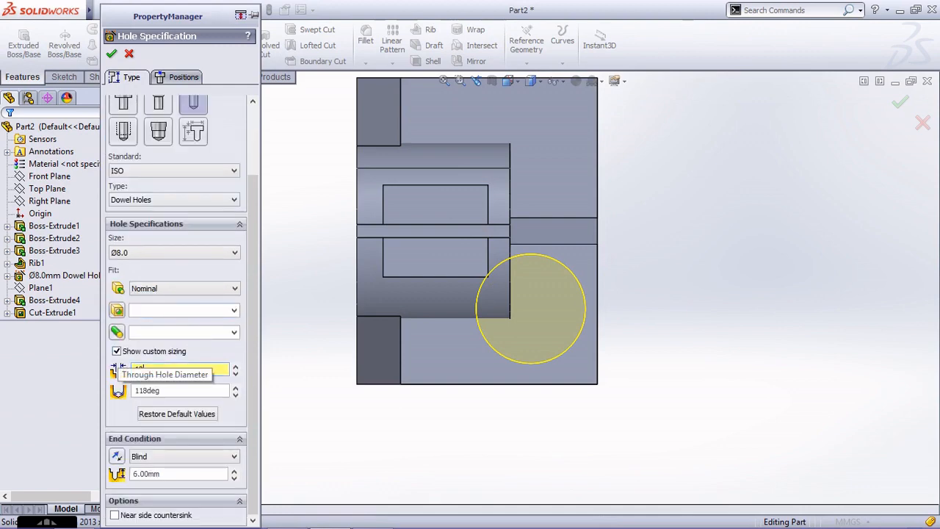
pyautogui.press('Return')
pyautogui.click(173, 456)
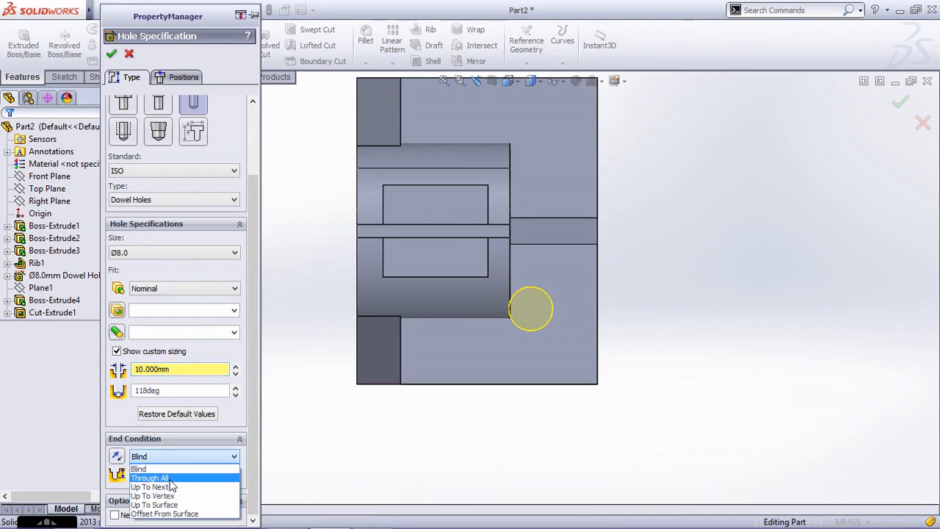
pyautogui.click(175, 474)
pyautogui.scroll(2, 561, 249)
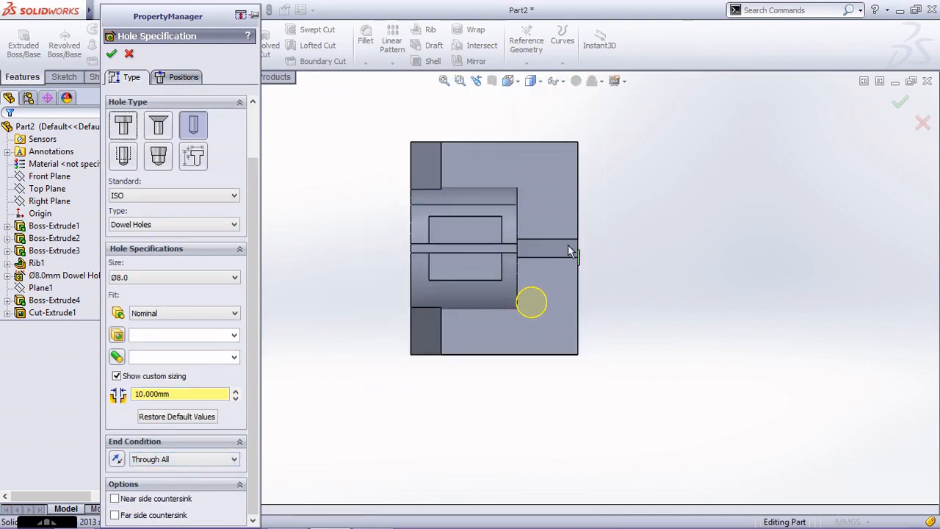
pyautogui.scroll(-1, 576, 238)
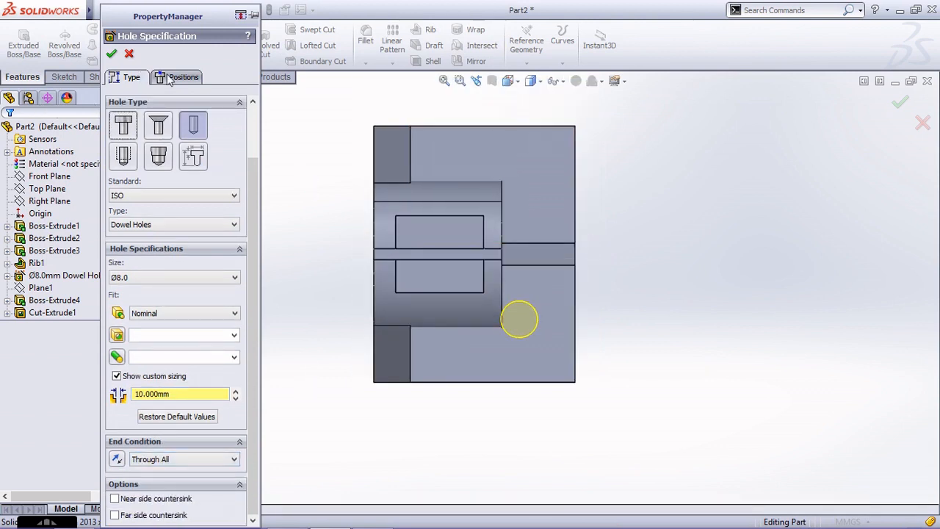
pyautogui.click(111, 55)
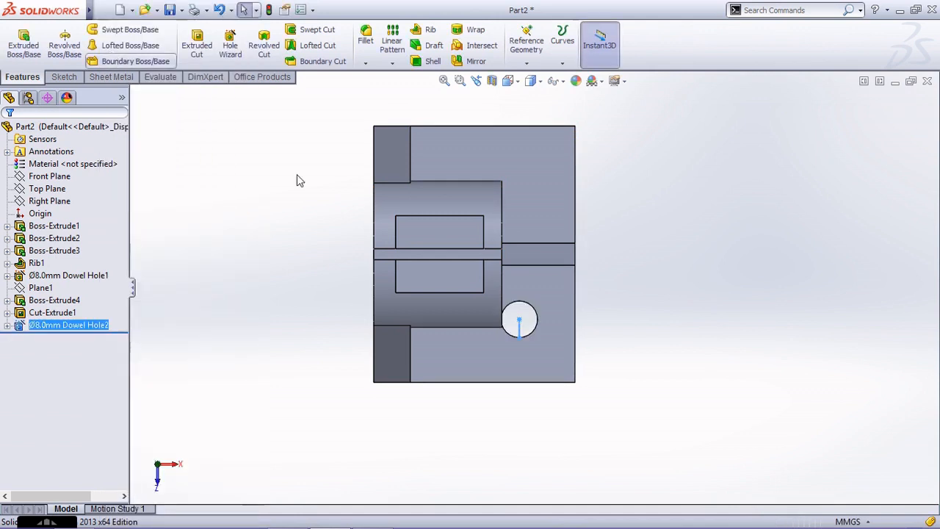
# Edit the base plate hole's position and dimension its center 15 mm from the plate's nearest side edge.
pyautogui.click(93, 327)
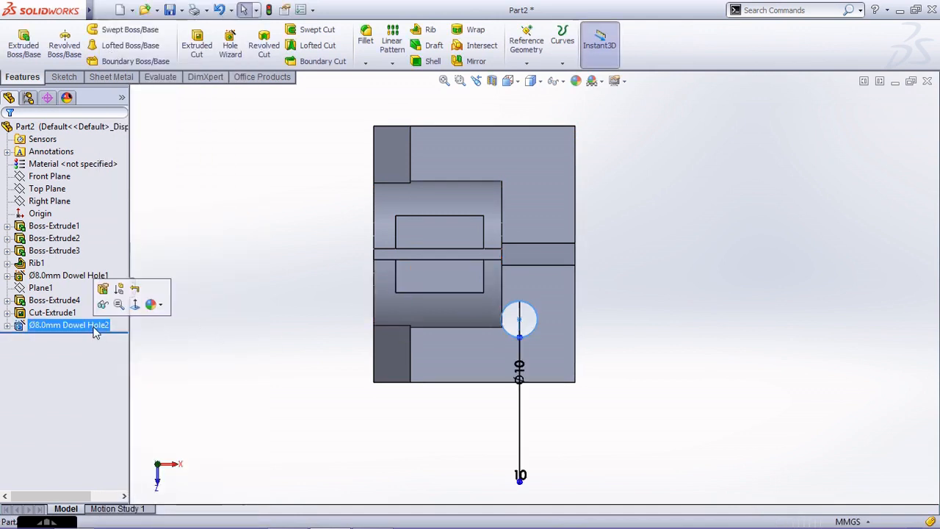
pyautogui.click(104, 288)
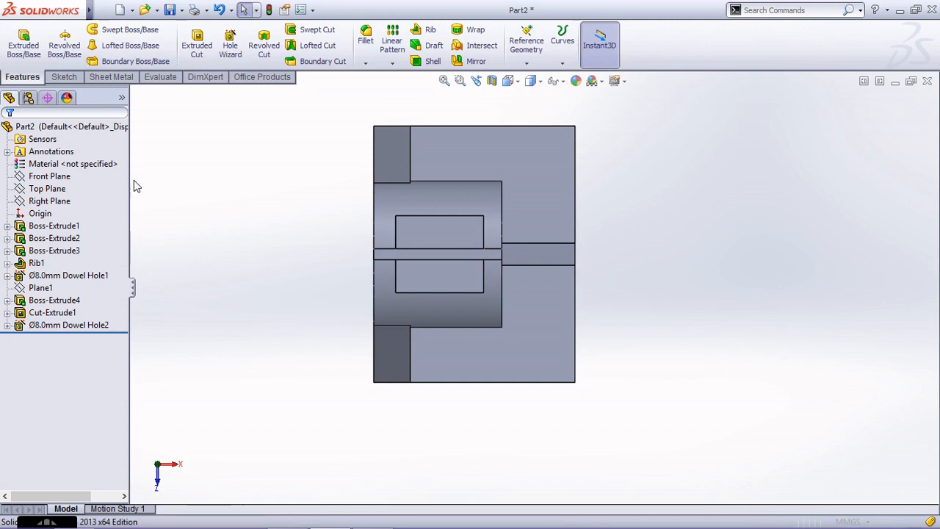
pyautogui.click(182, 77)
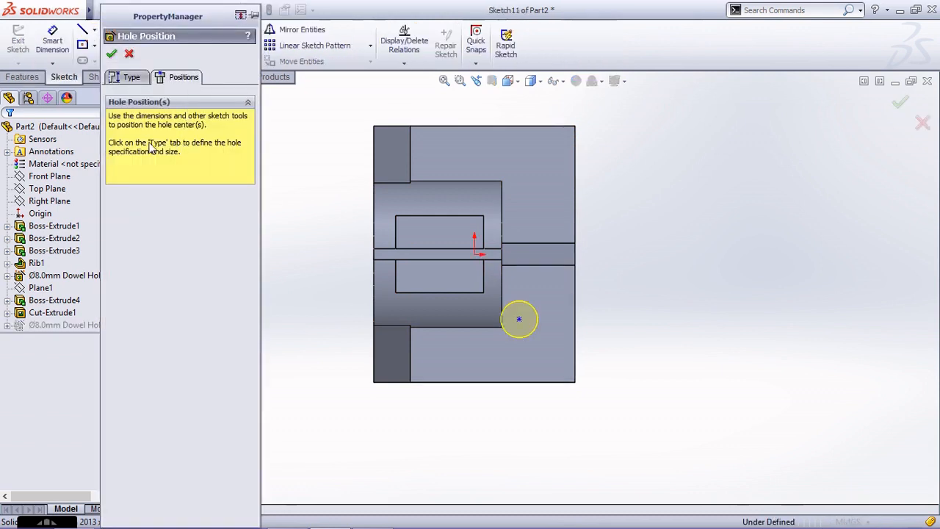
pyautogui.click(52, 44)
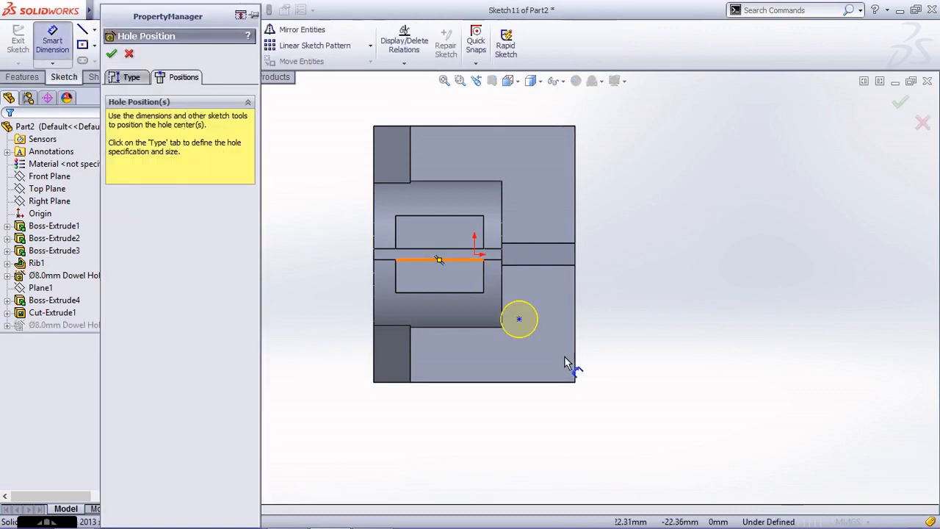
pyautogui.click(545, 383)
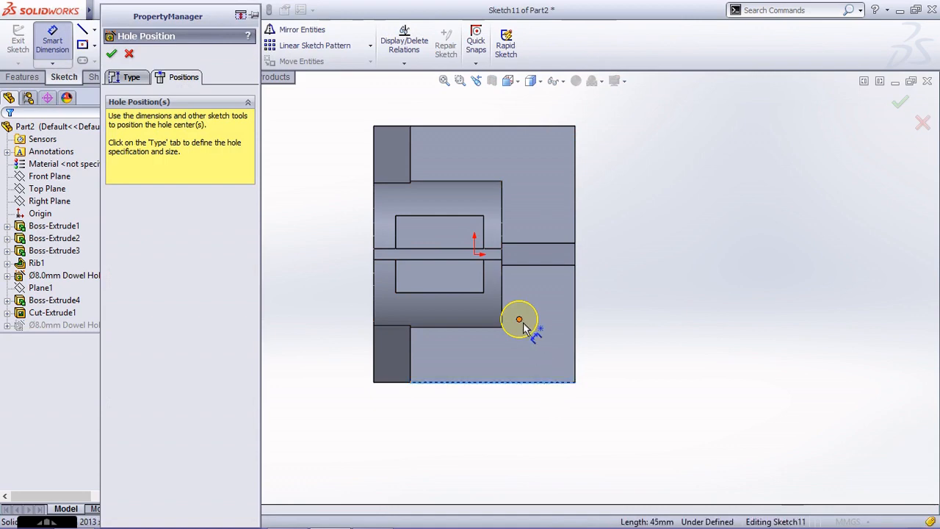
pyautogui.click(520, 320)
pyautogui.click(604, 351)
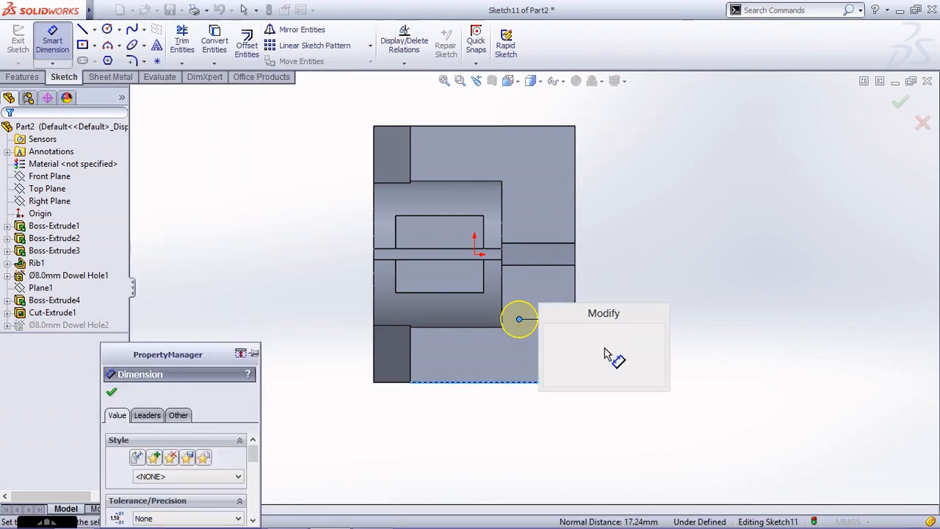
pyautogui.write('15')
pyautogui.press('Return')
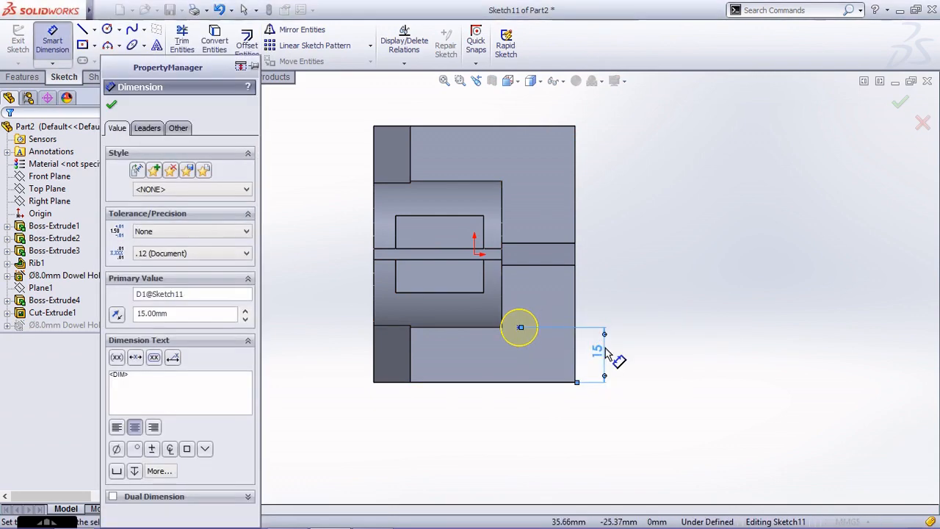
# Dimension the base plate hole's center 15 mm from the plate's outer end edge and finish the position sketch.
pyautogui.click(519, 328)
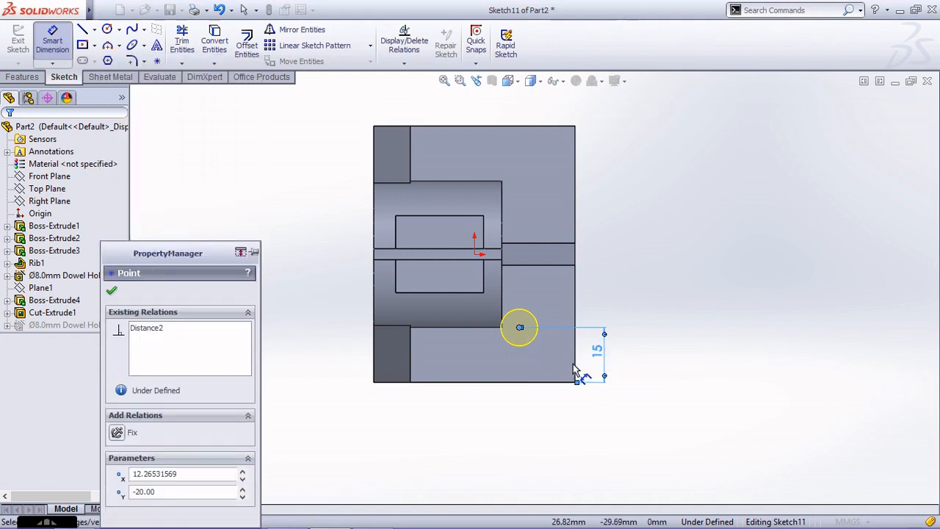
pyautogui.click(576, 371)
pyautogui.click(544, 413)
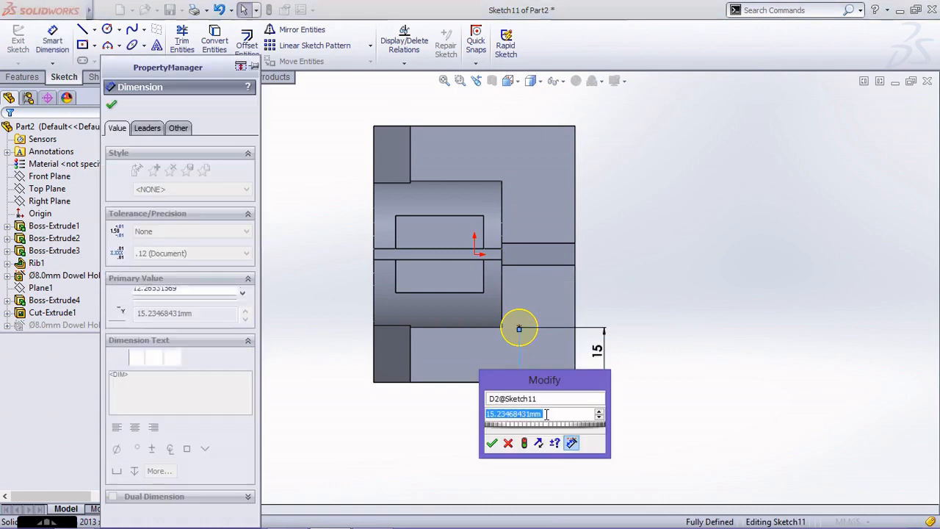
pyautogui.write('15')
pyautogui.press('Return')
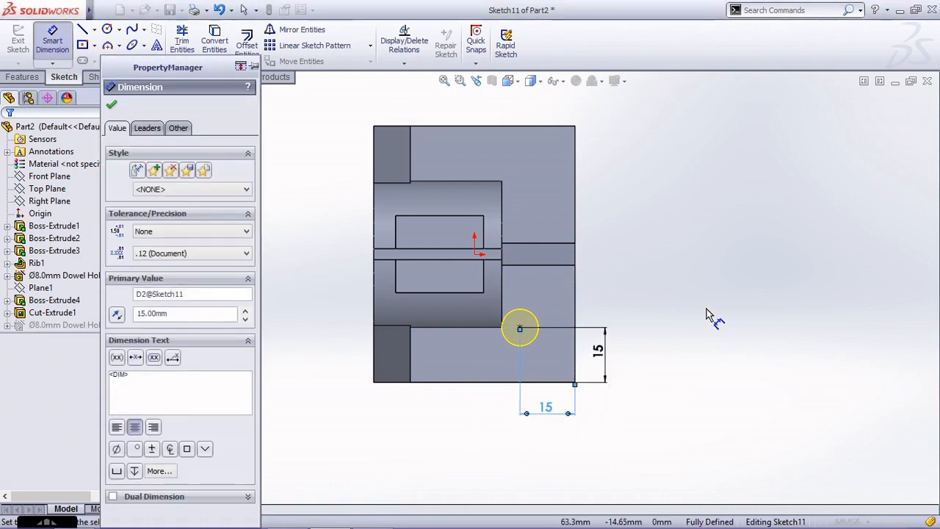
pyautogui.press('Escape')
pyautogui.click(900, 103)
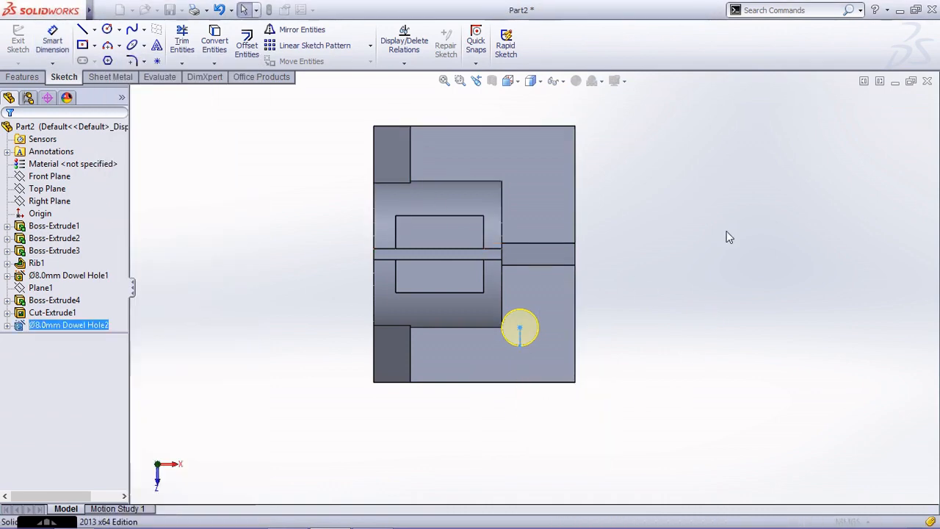
# Mirror the base plate dowel hole about the Front Plane to the other side of the rib.
pyautogui.moveTo(625, 315); pyautogui.dragTo(587, 162, button='middle')
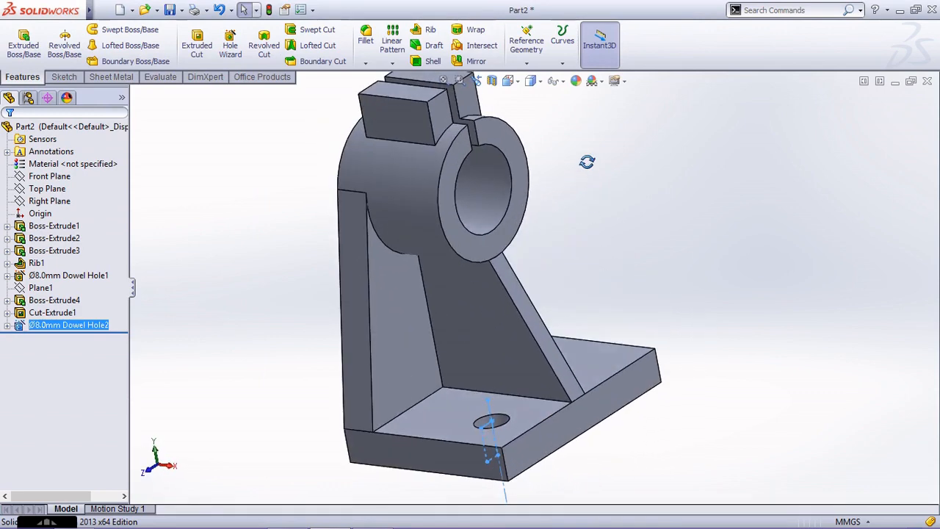
pyautogui.scroll(1, 580, 215)
pyautogui.scroll(-1, 638, 383)
pyautogui.moveTo(556, 382); pyautogui.dragTo(556, 418, button='middle')
pyautogui.scroll(3, 566, 425)
pyautogui.click(600, 429)
pyautogui.moveTo(521, 345); pyautogui.dragTo(567, 276, button='middle')
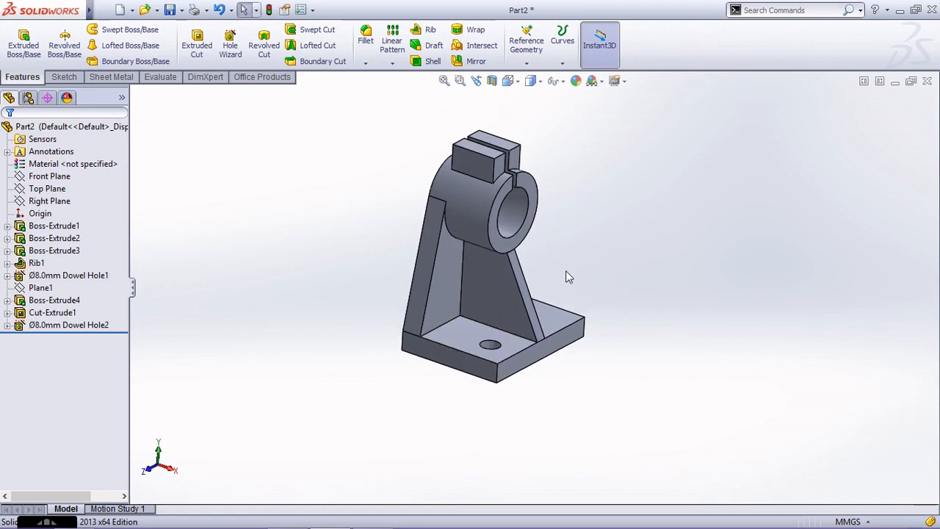
pyautogui.click(393, 64)
pyautogui.click(410, 105)
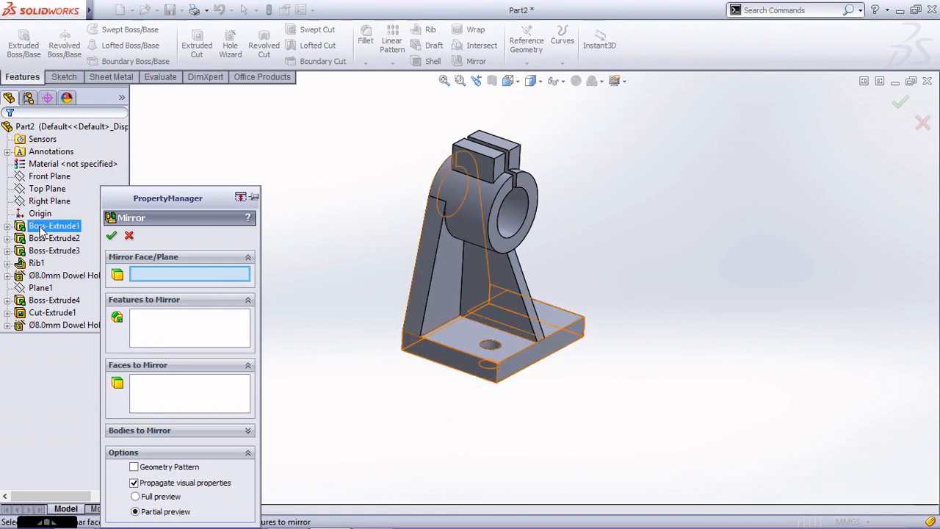
pyautogui.click(47, 177)
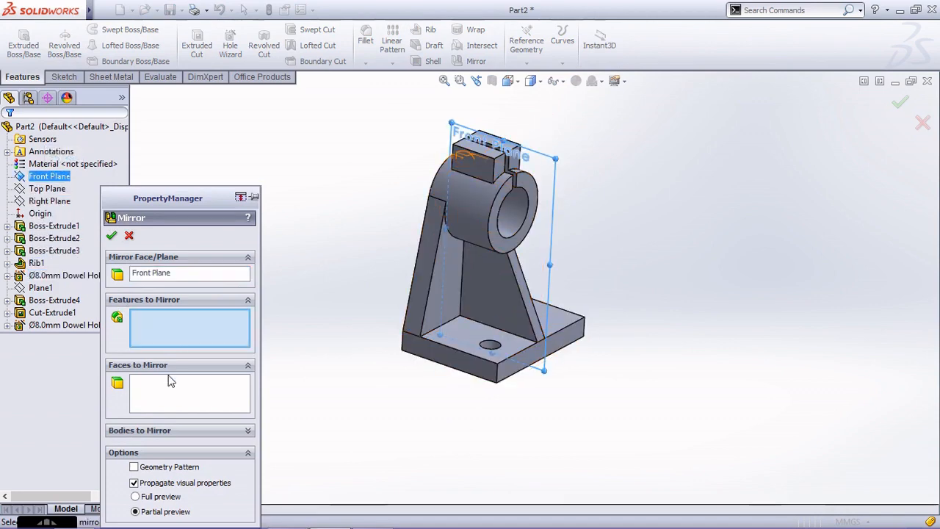
pyautogui.click(64, 328)
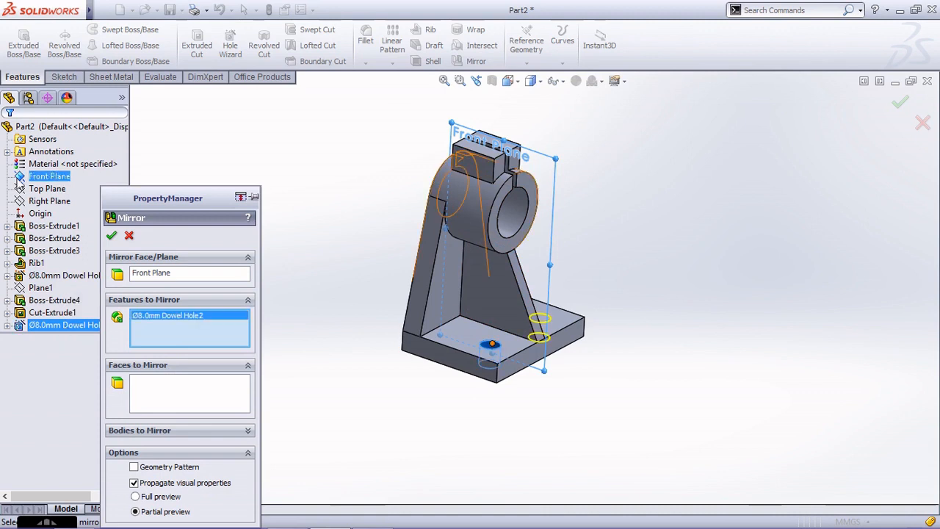
pyautogui.moveTo(677, 335); pyautogui.dragTo(633, 330, button='middle')
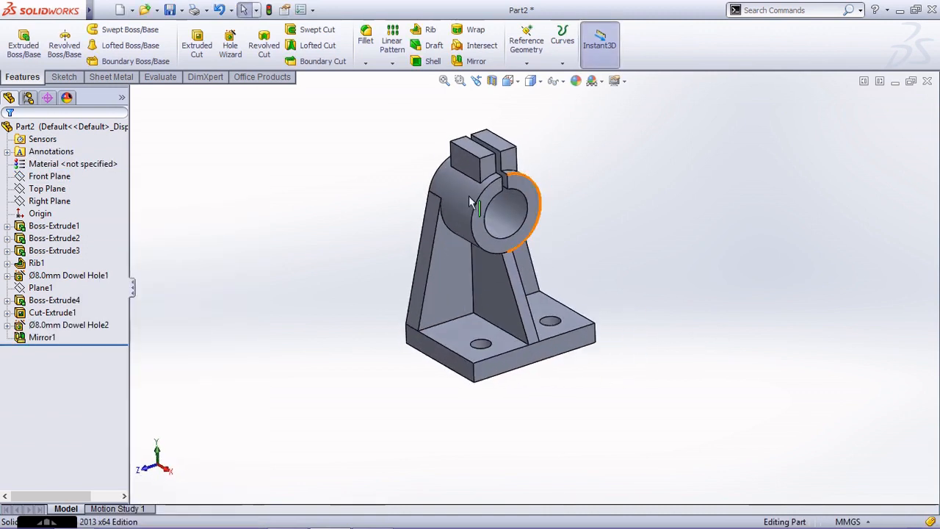
# Fillet the two outer vertical corner edges of the base plate with a constant 10 mm radius.
pyautogui.click(444, 81)
pyautogui.click(366, 35)
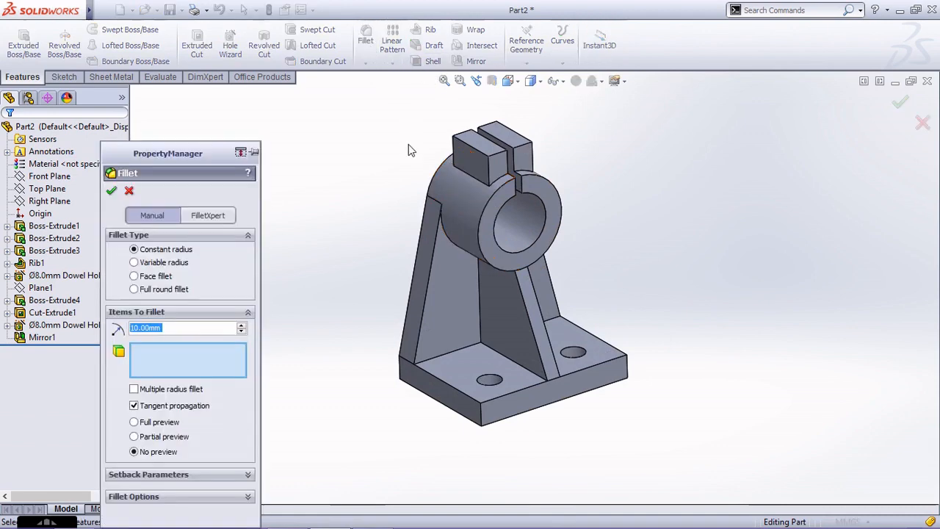
pyautogui.click(482, 417)
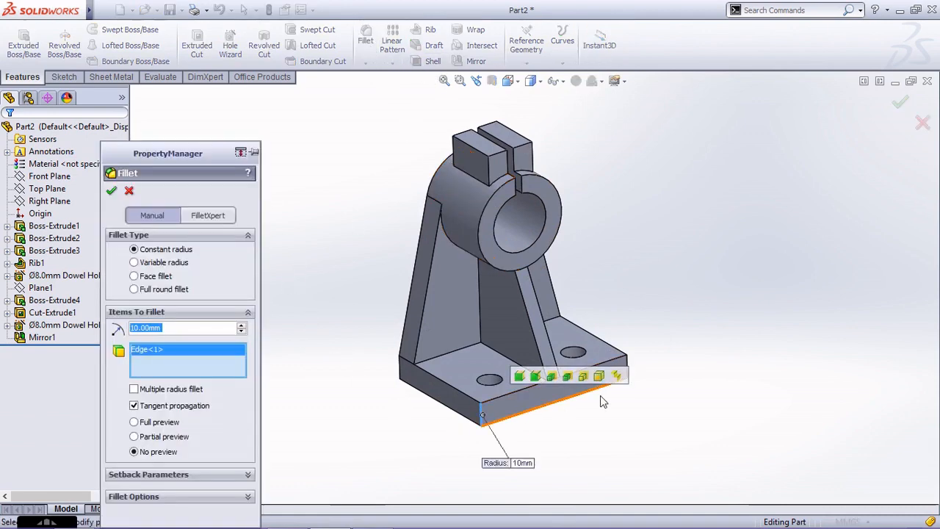
pyautogui.click(628, 371)
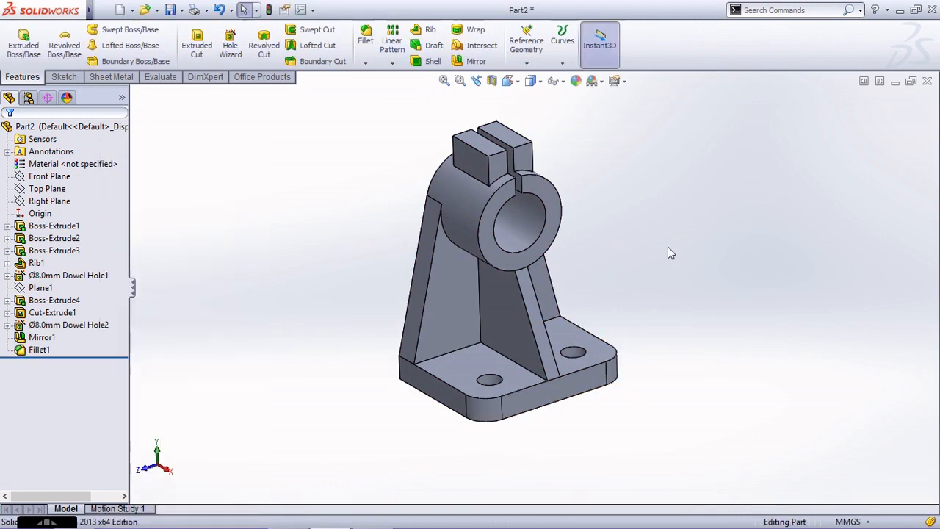
# Apply the standard green color (RGB 0, 255, 0) to the whole part.
pyautogui.hotkey('ctrl', '7')
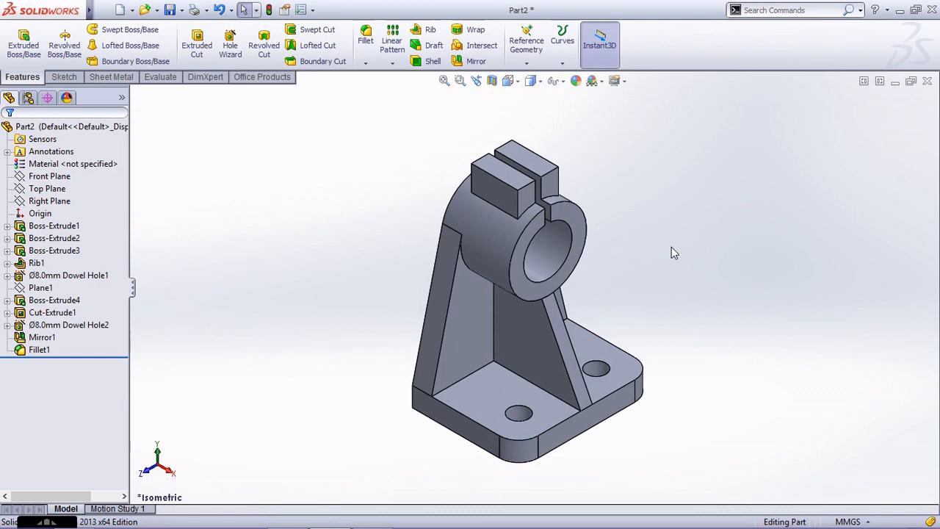
pyautogui.scroll(1, 669, 252)
pyautogui.scroll(-1, 614, 366)
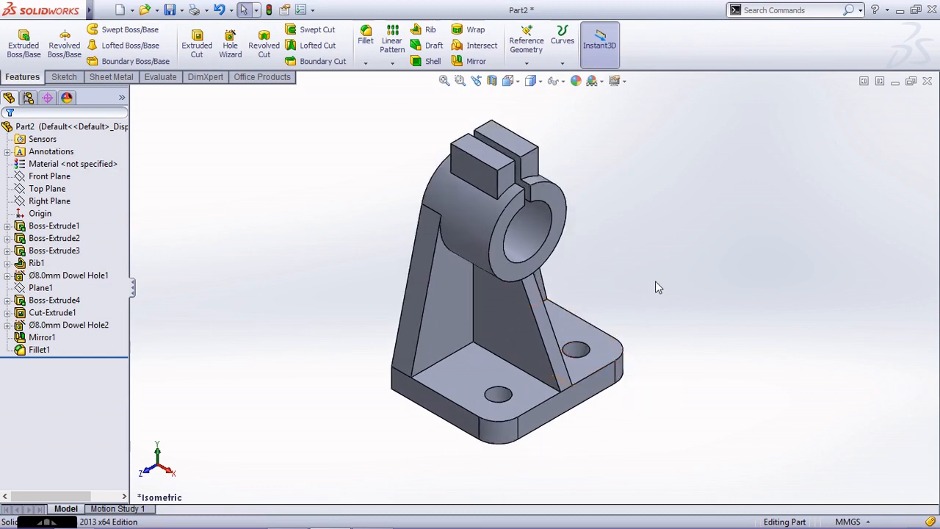
pyautogui.click(575, 82)
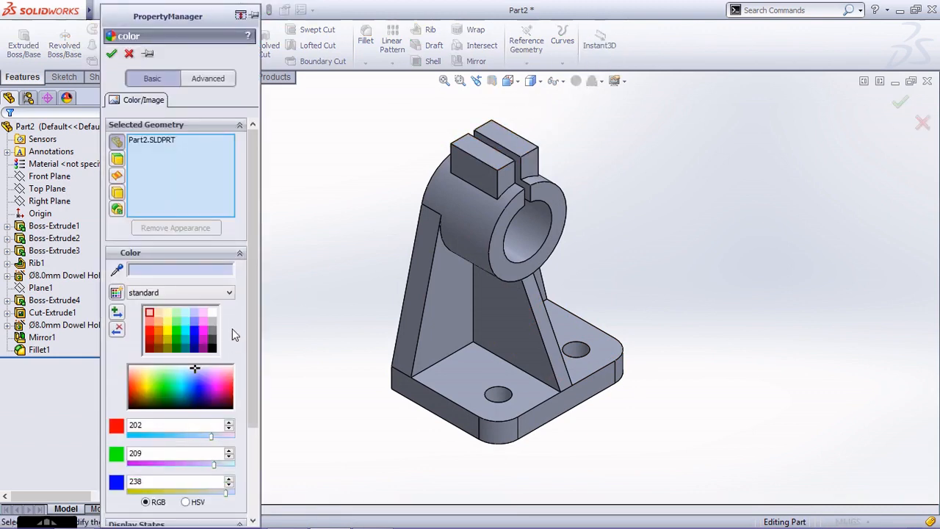
pyautogui.click(179, 332)
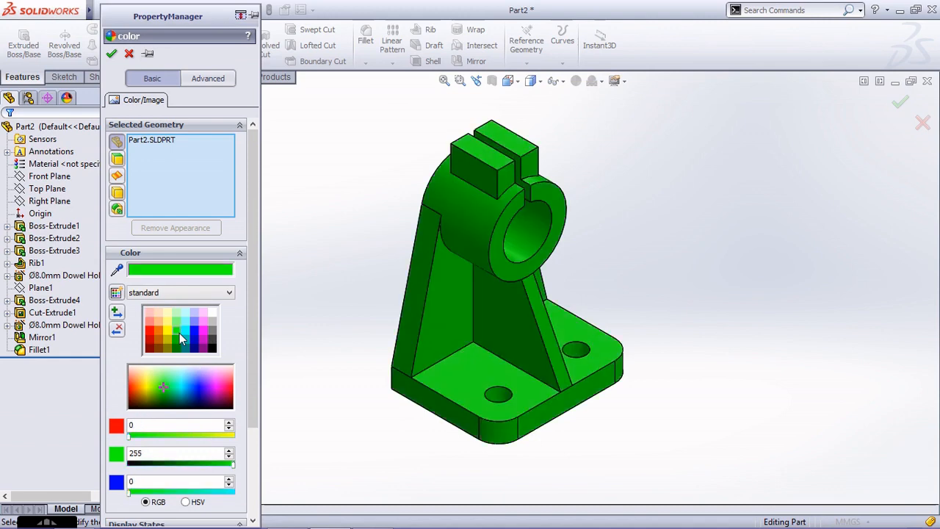
pyautogui.click(111, 54)
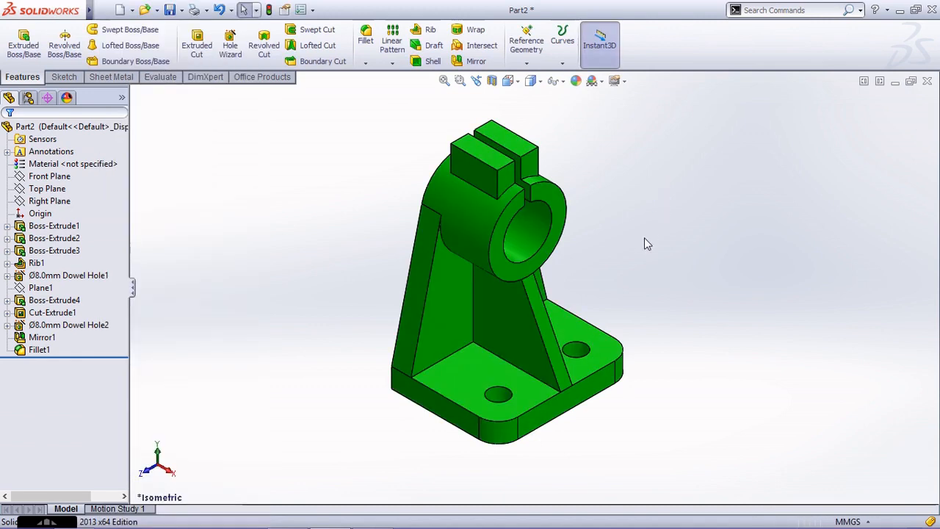
# Inspect the finished bracket in the front, right, back, bottom and top standard views.
pyautogui.hotkey('ctrl', '1')
pyautogui.hotkey('ctrl', '4')
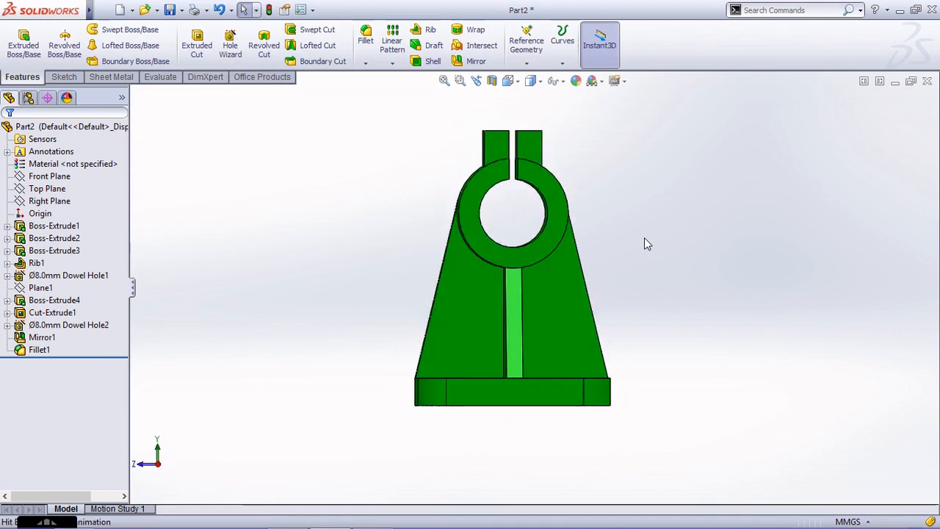
pyautogui.hotkey('ctrl', '2')
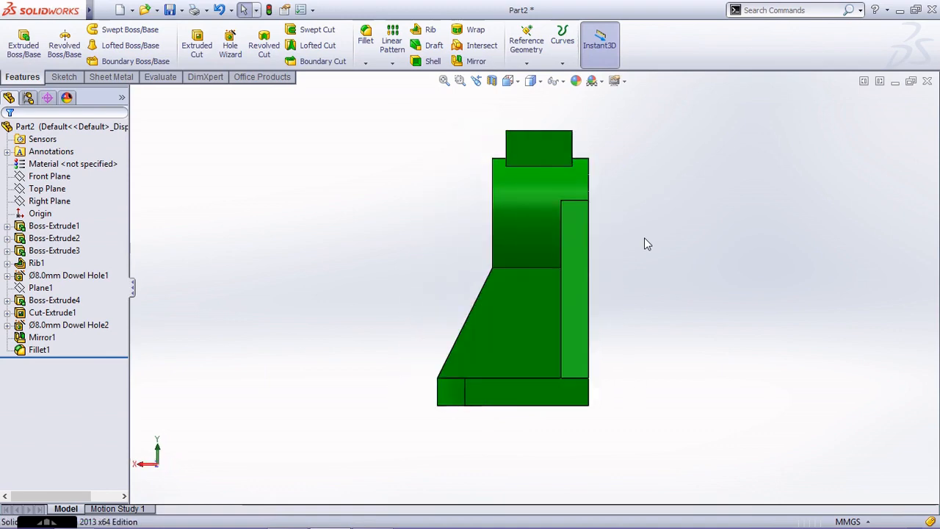
pyautogui.hotkey('ctrl', '6')
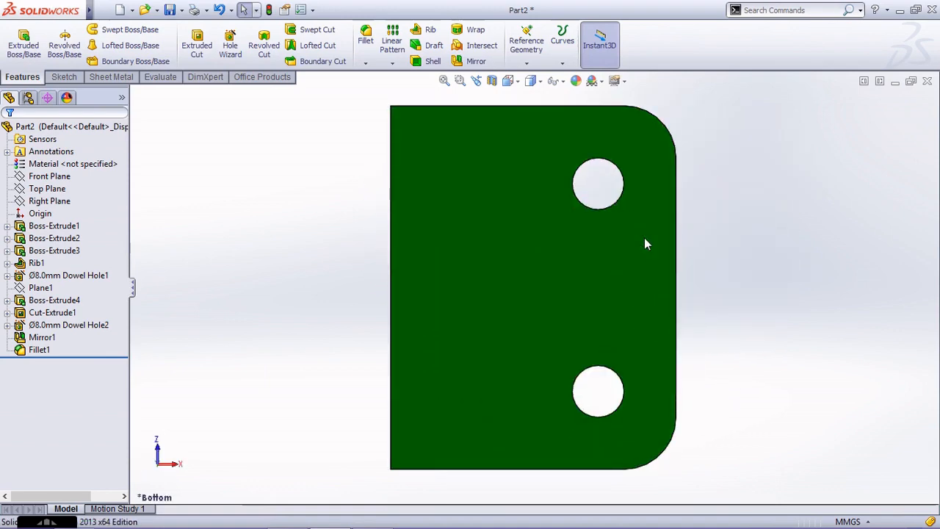
pyautogui.hotkey('ctrl', '5')
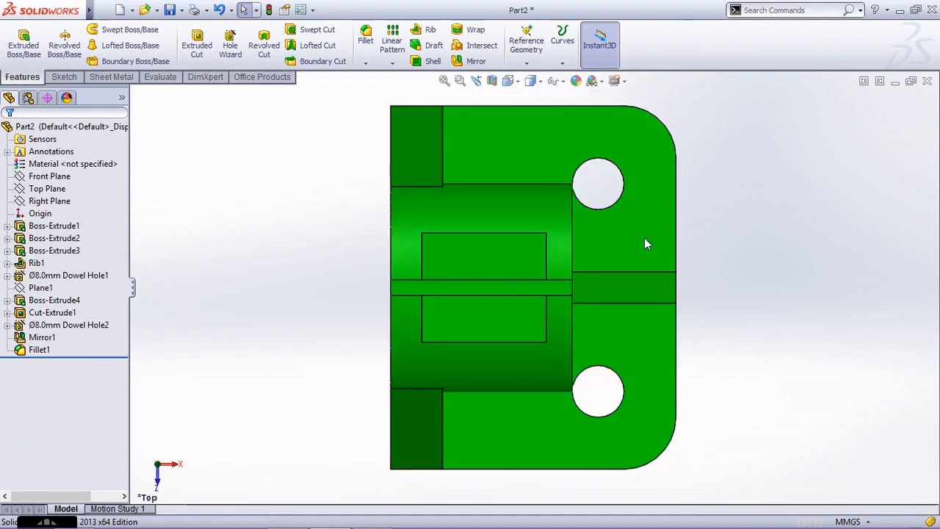